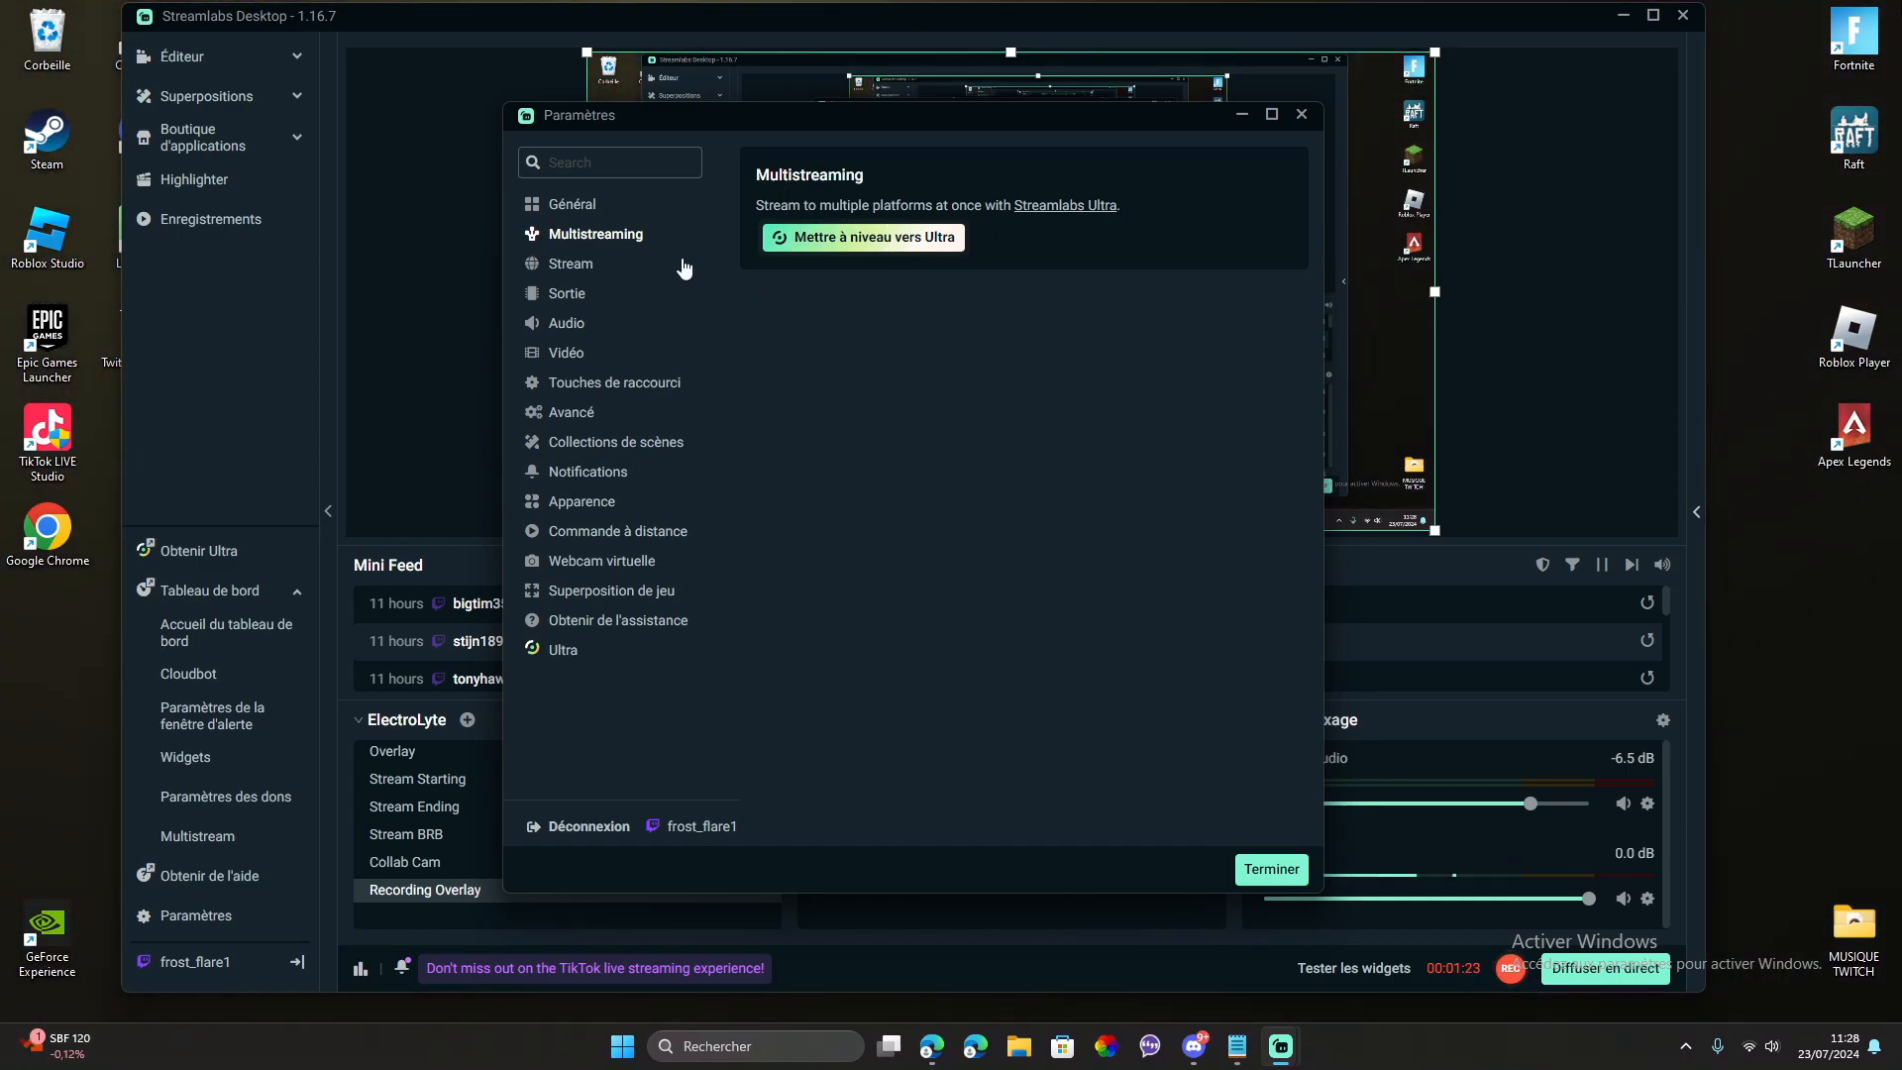
- Open the Stream settings and review the list of platforms available as streaming destinations
left_click(565, 263)
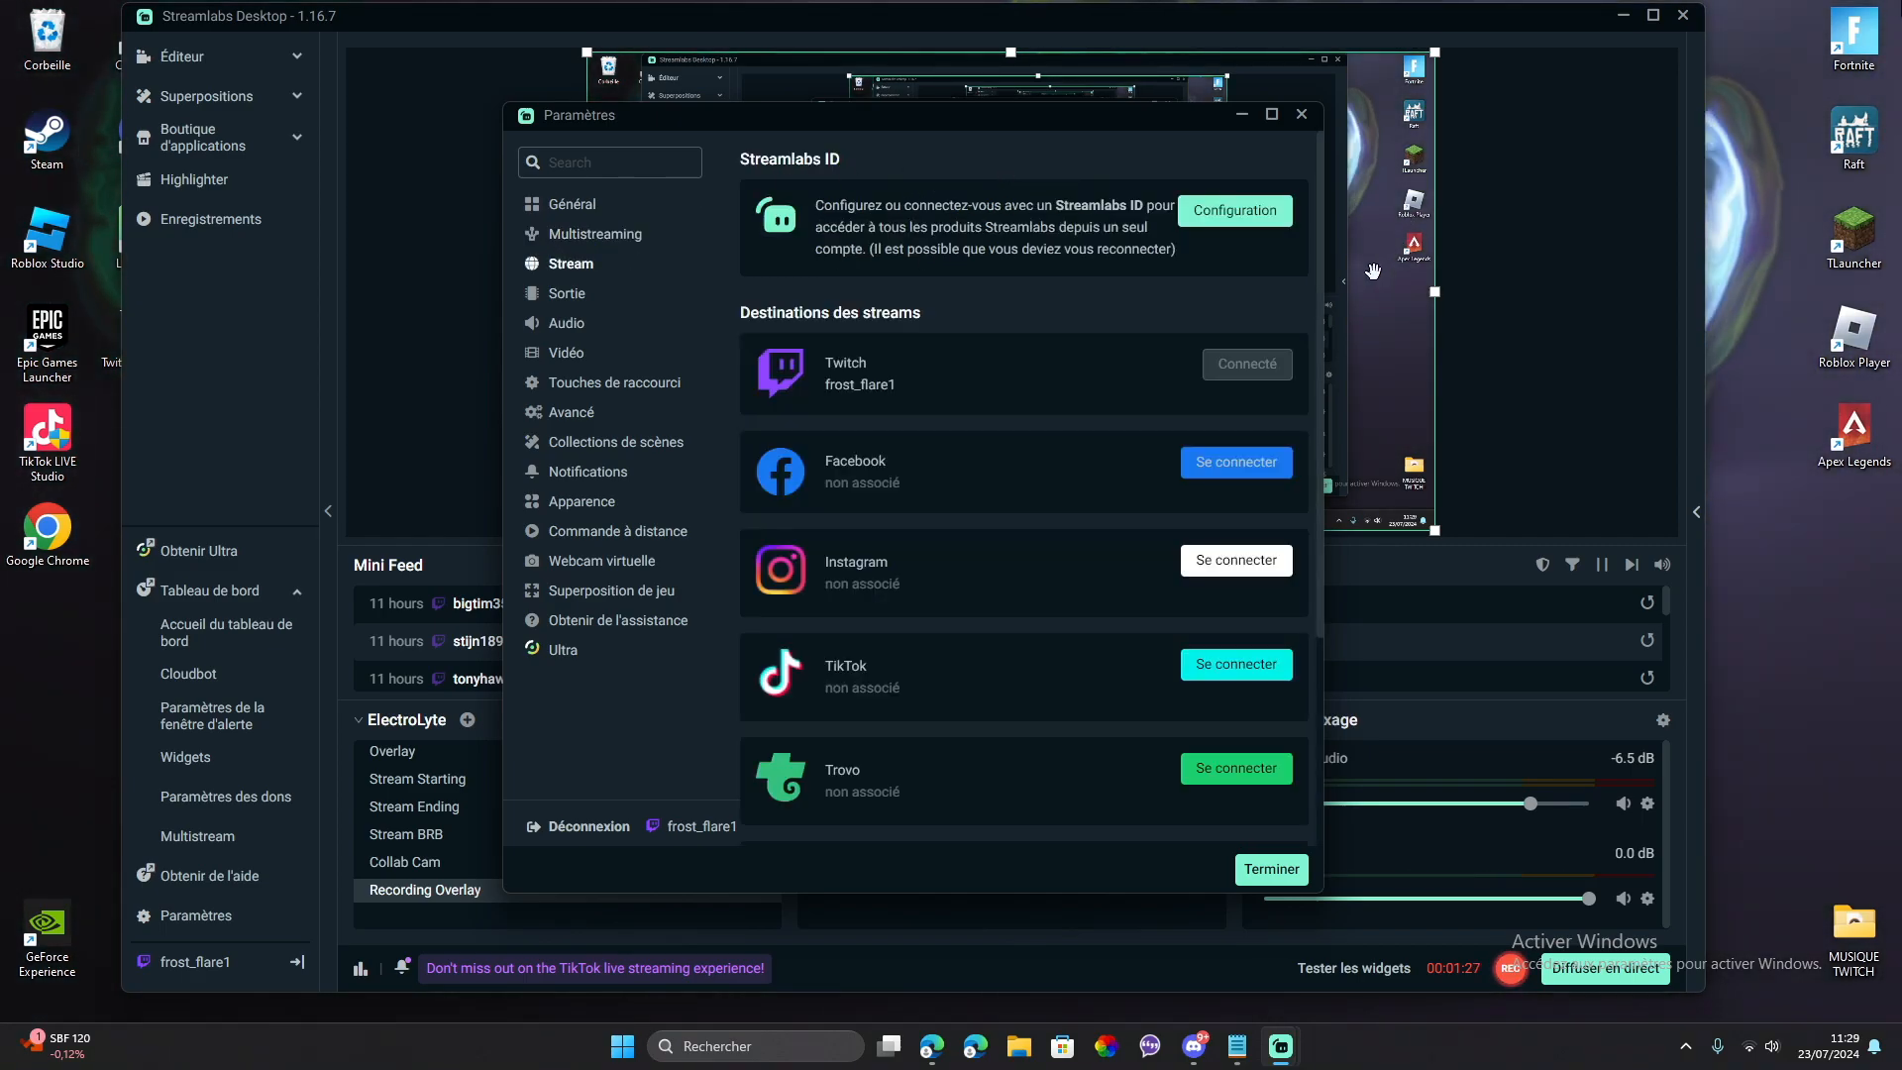
scroll(940, 327, "down", 1)
scroll(941, 342, "down", 2)
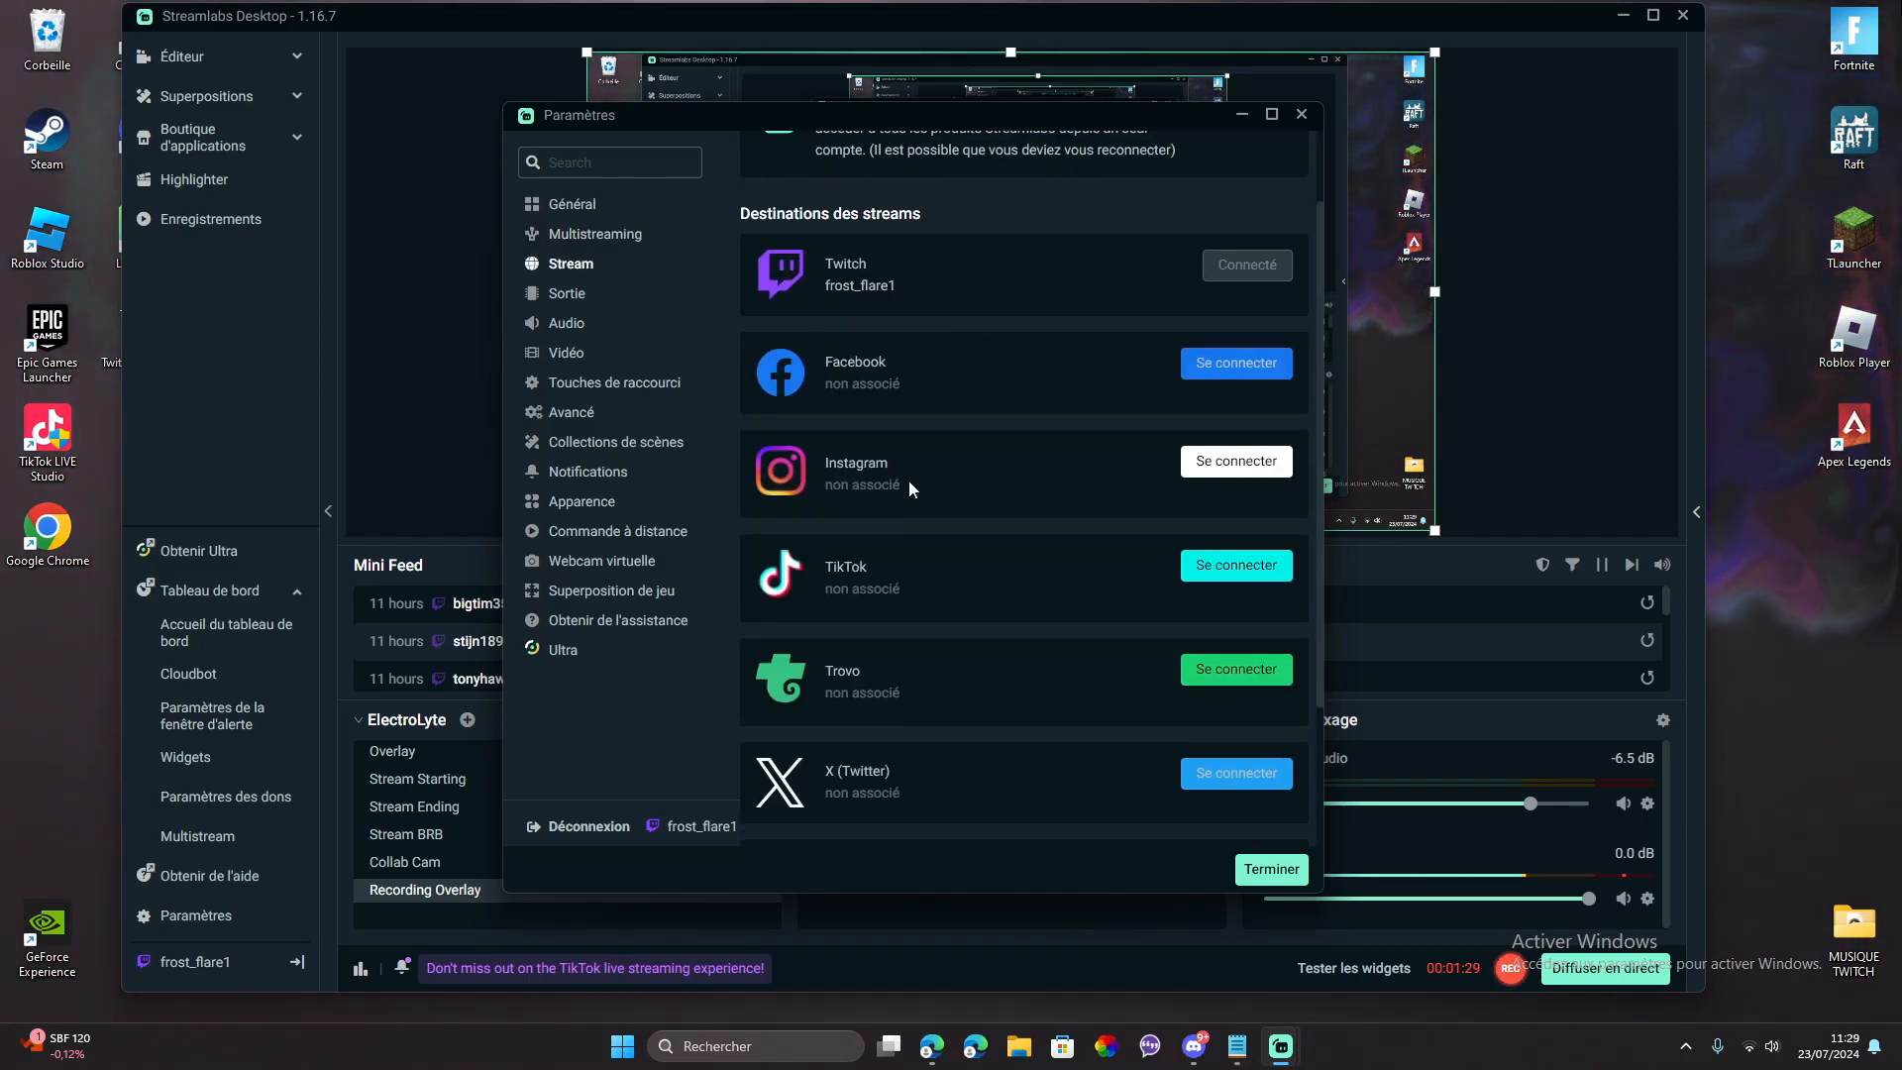
scroll(991, 436, "down", 2)
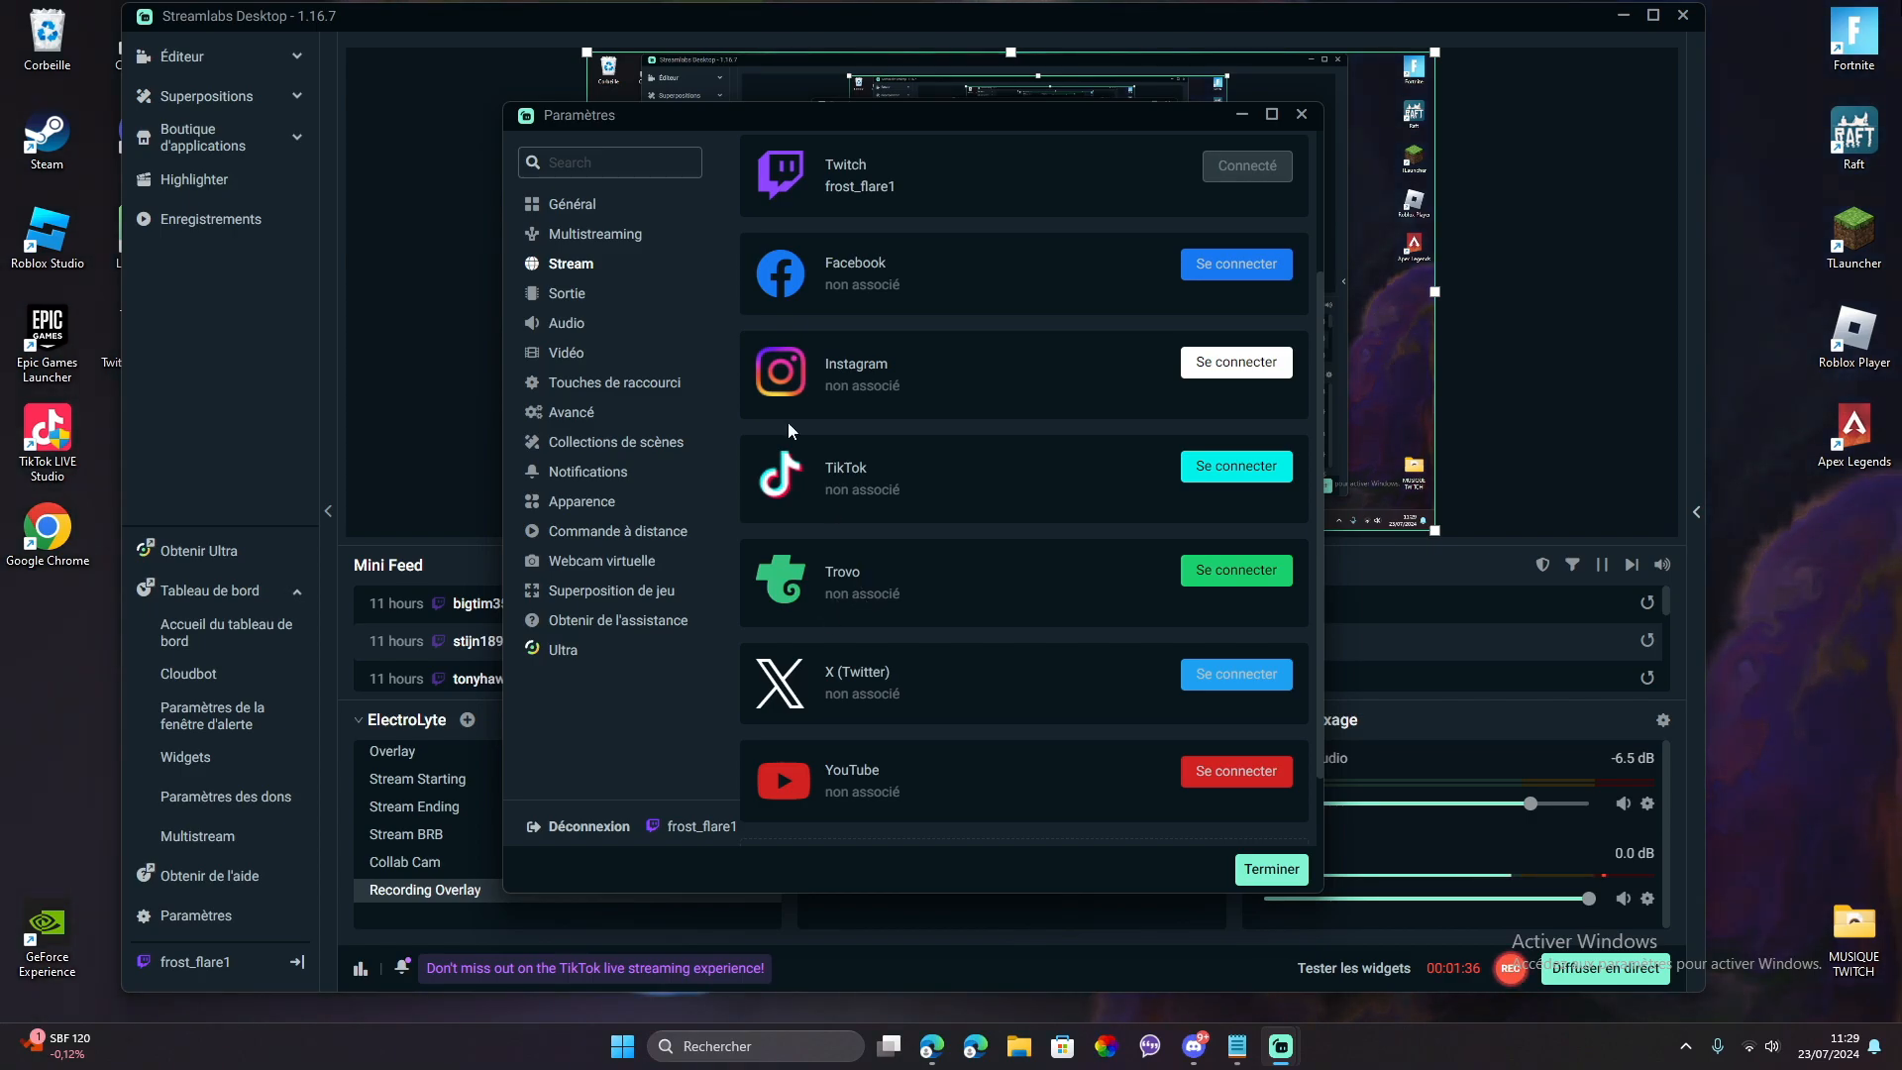
scroll(807, 466, "down", 1)
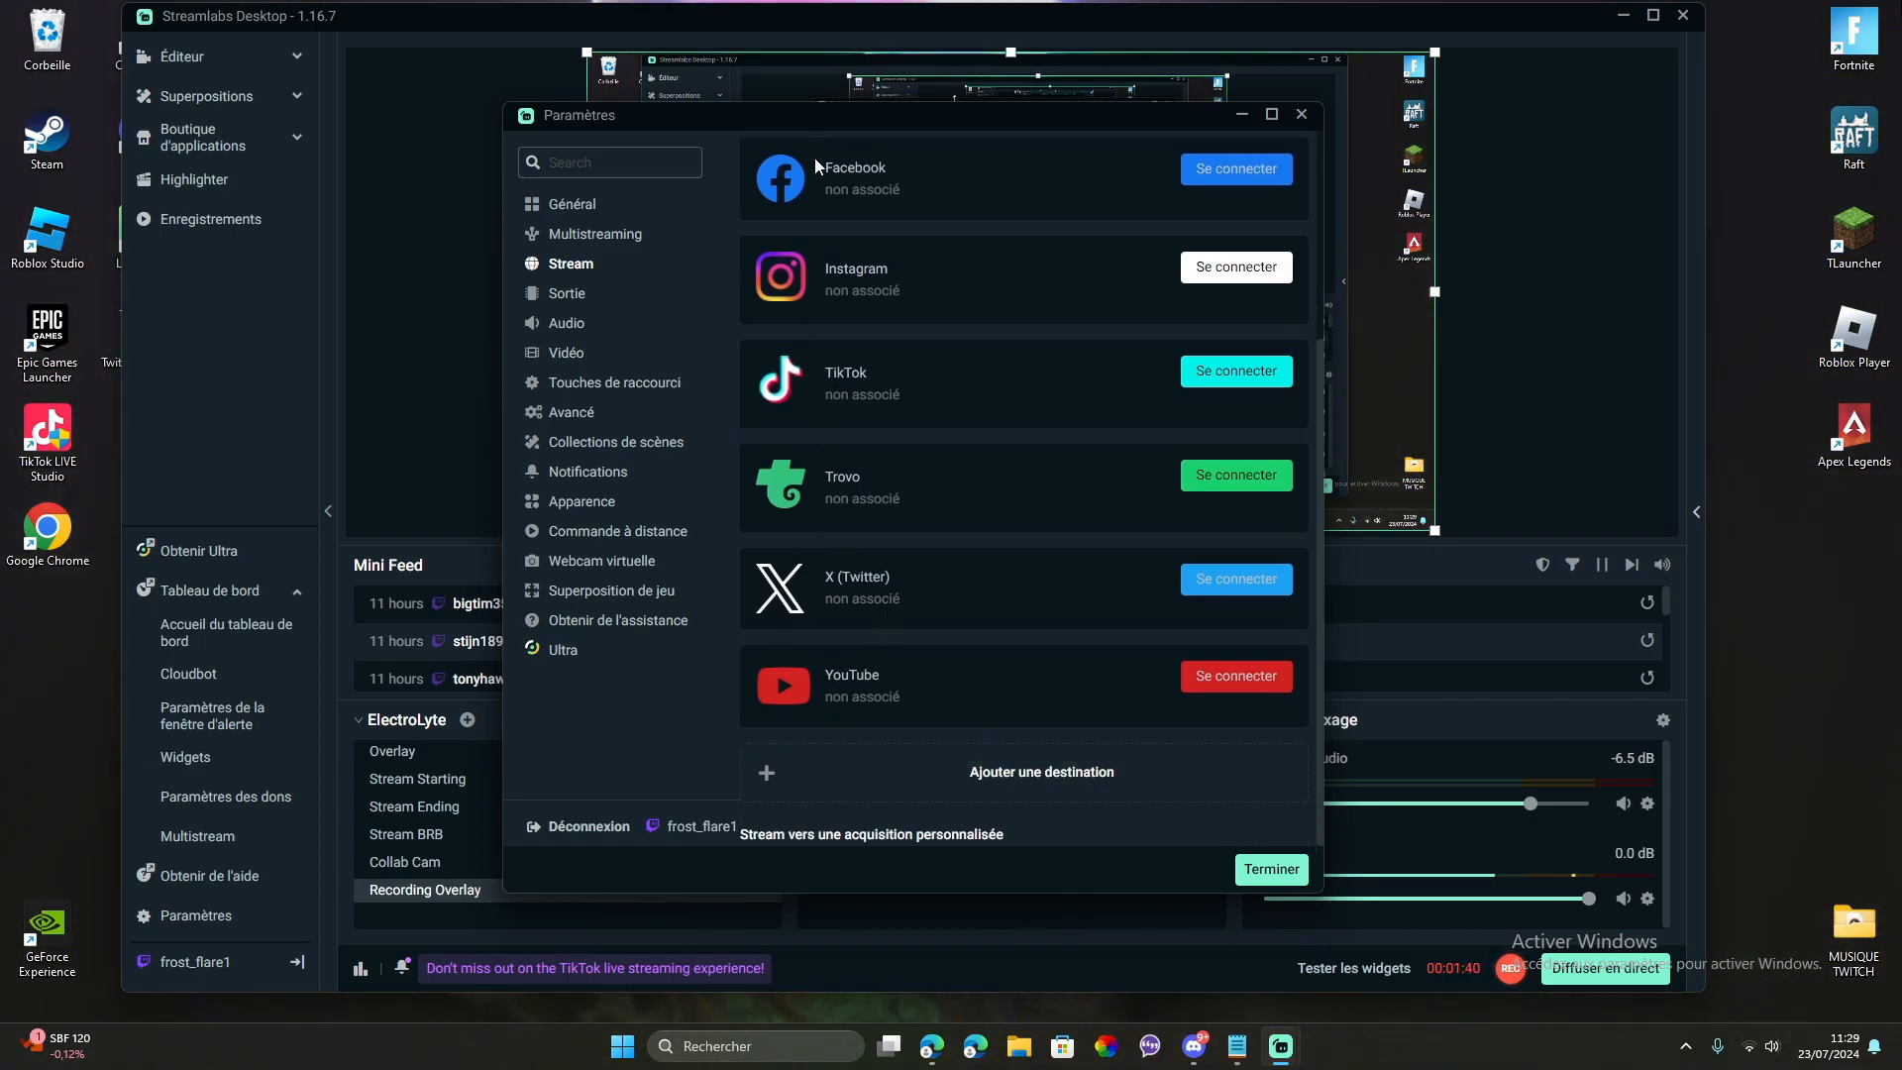
scroll(795, 486, "up", 3)
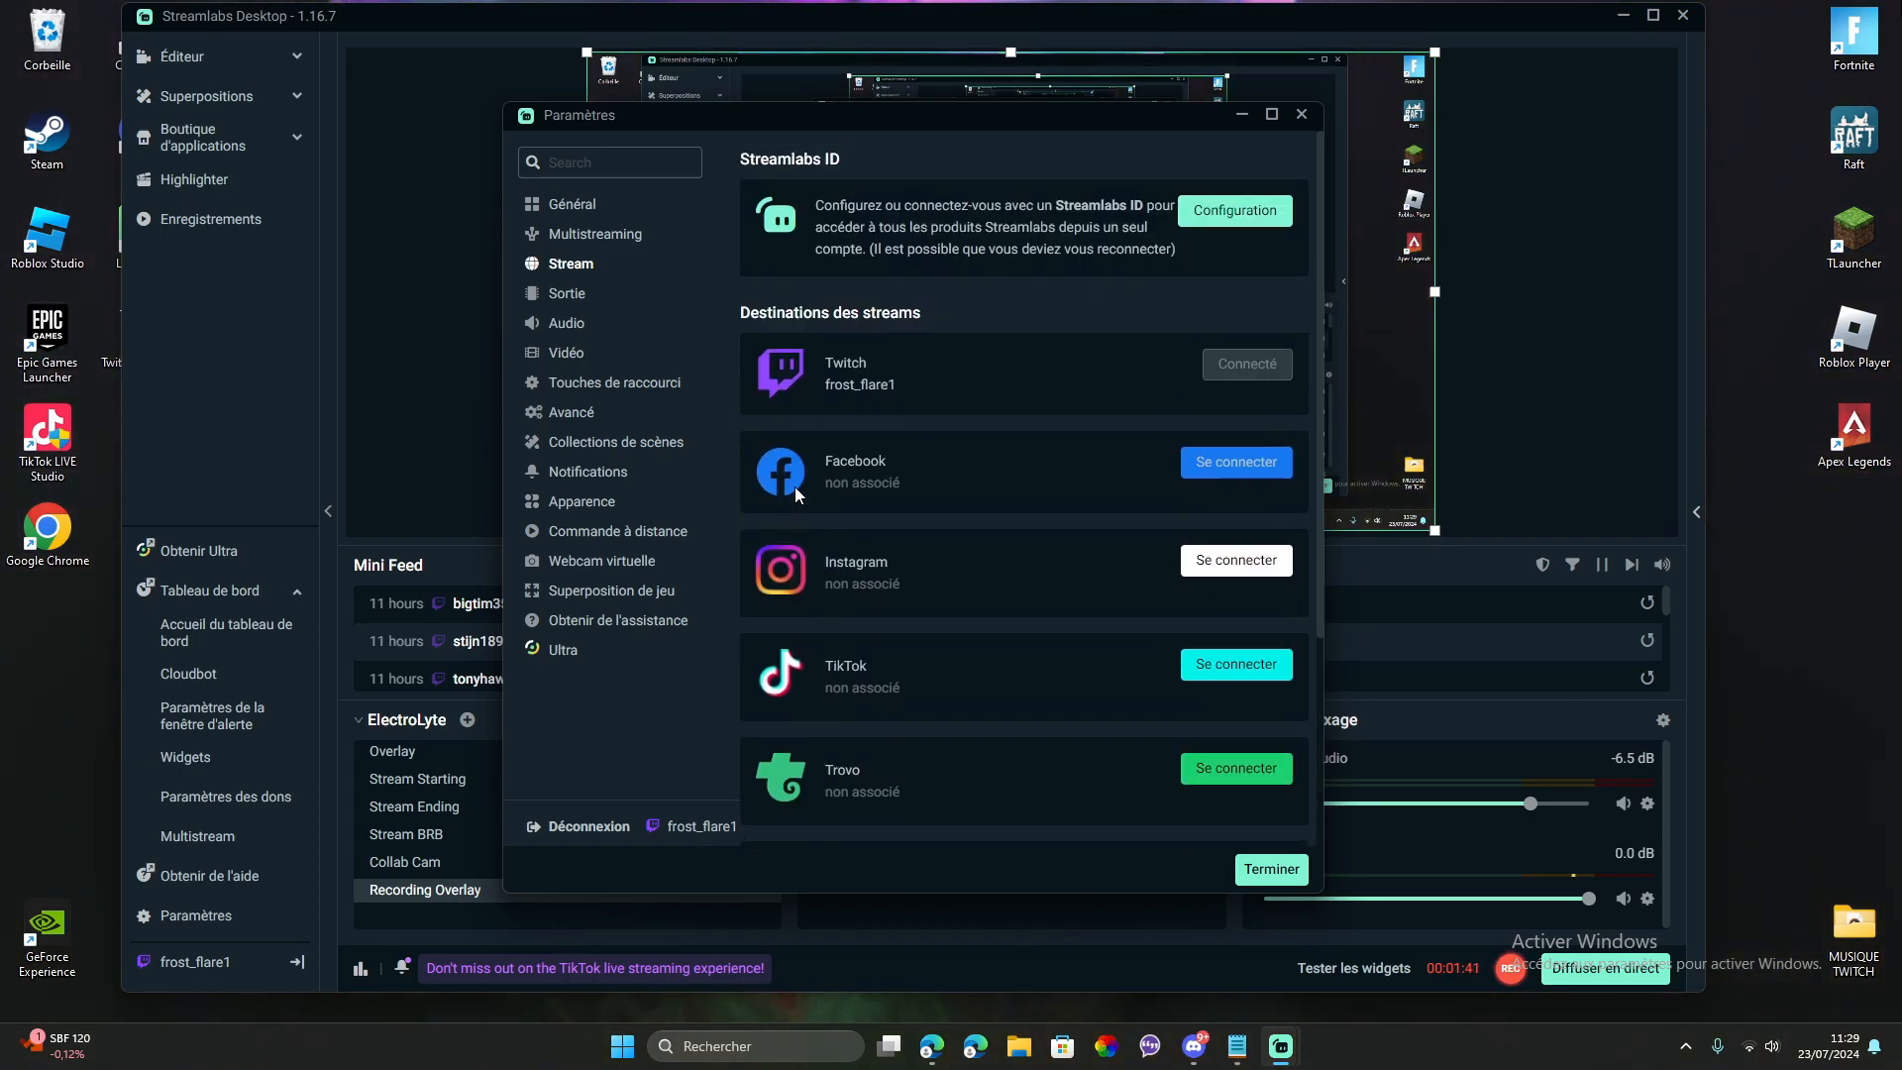
- Open the Sortie settings and examine the choices available for the output mode
left_click(543, 303)
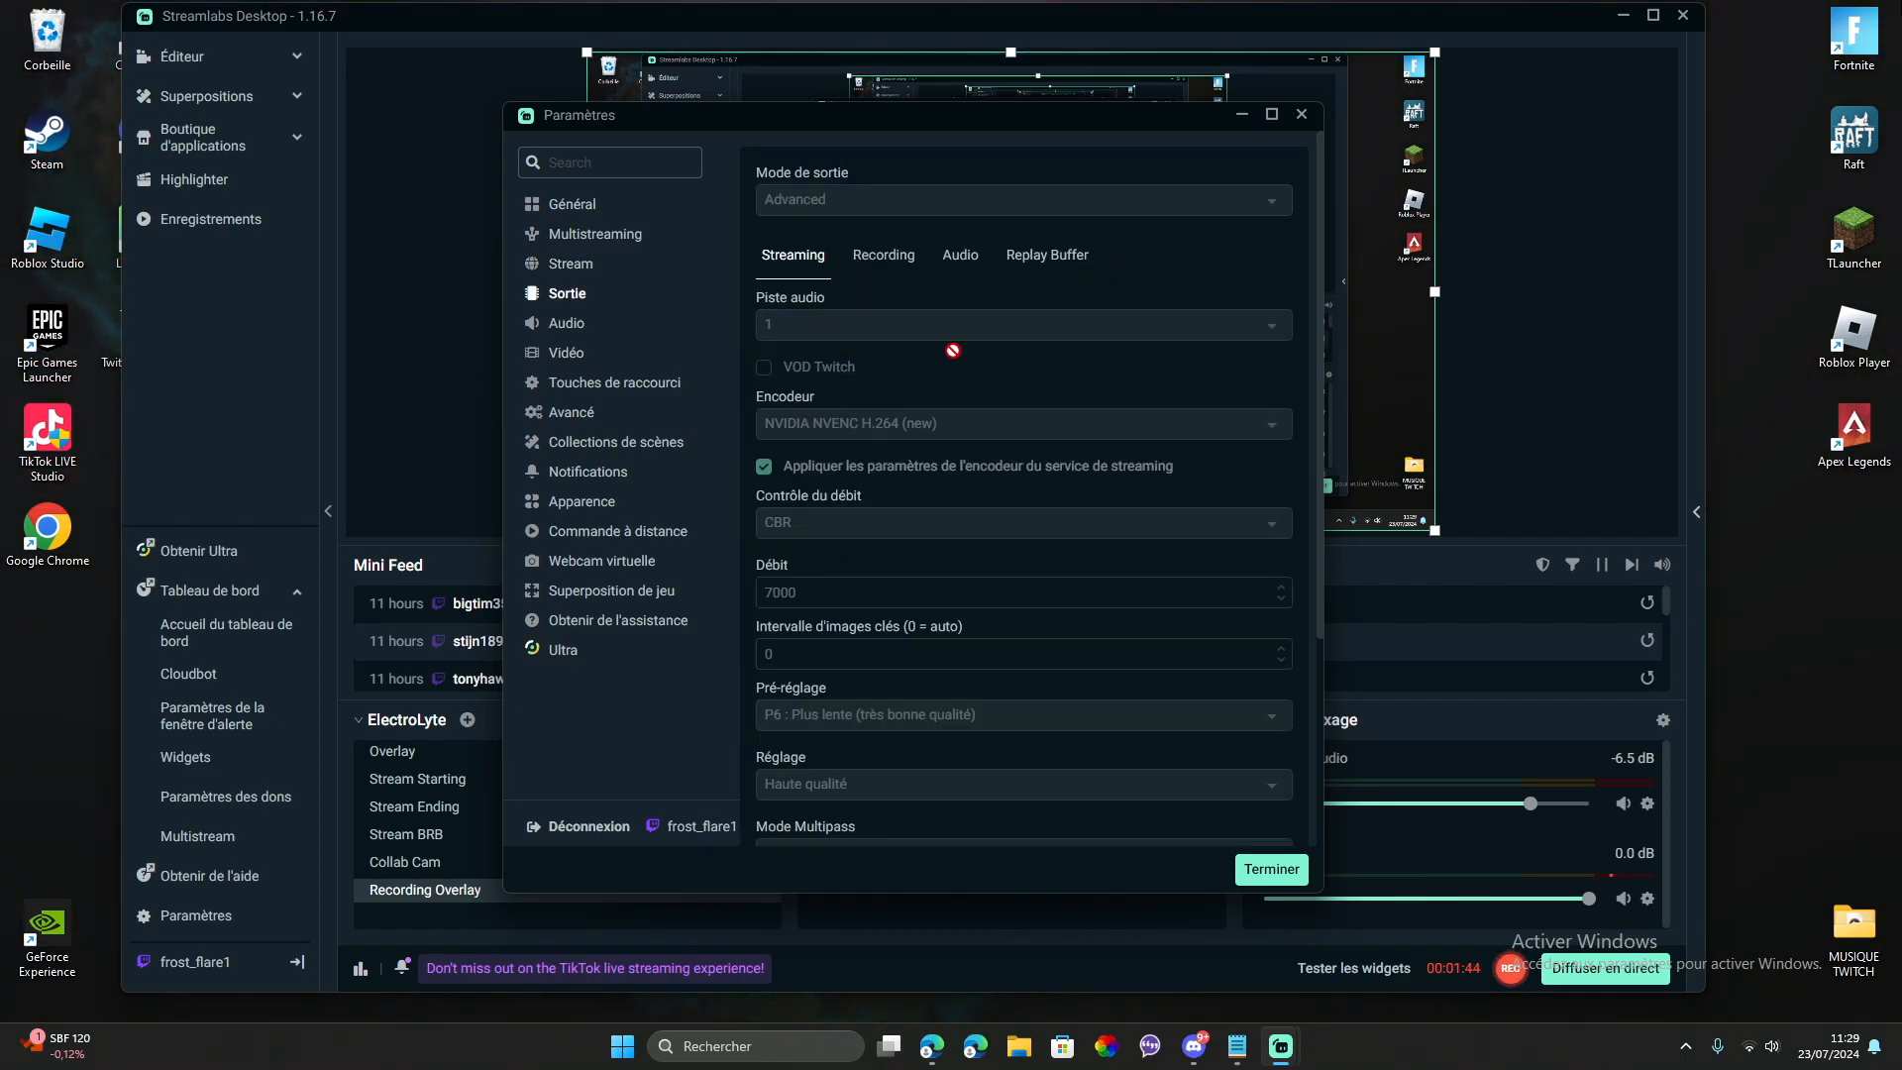
scroll(858, 318, "down", 2)
scroll(859, 318, "up", 2)
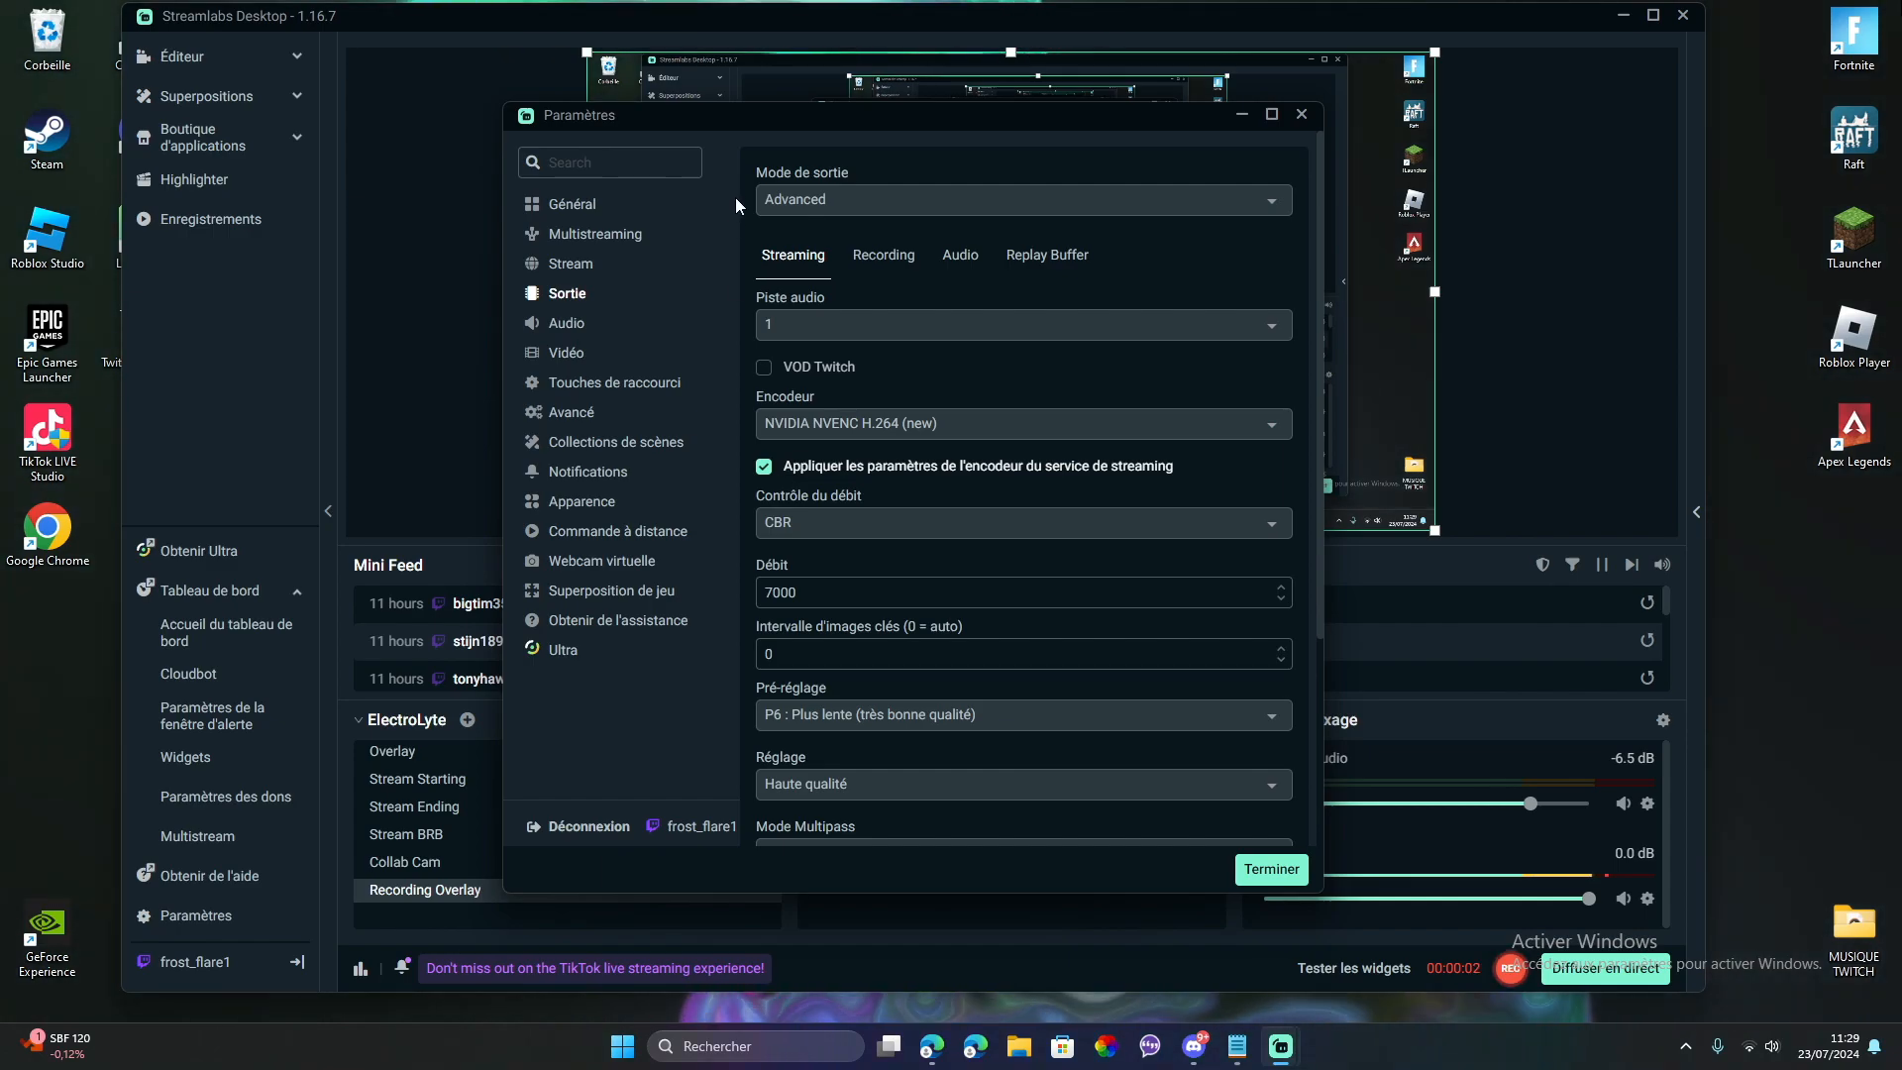
left_click(823, 205)
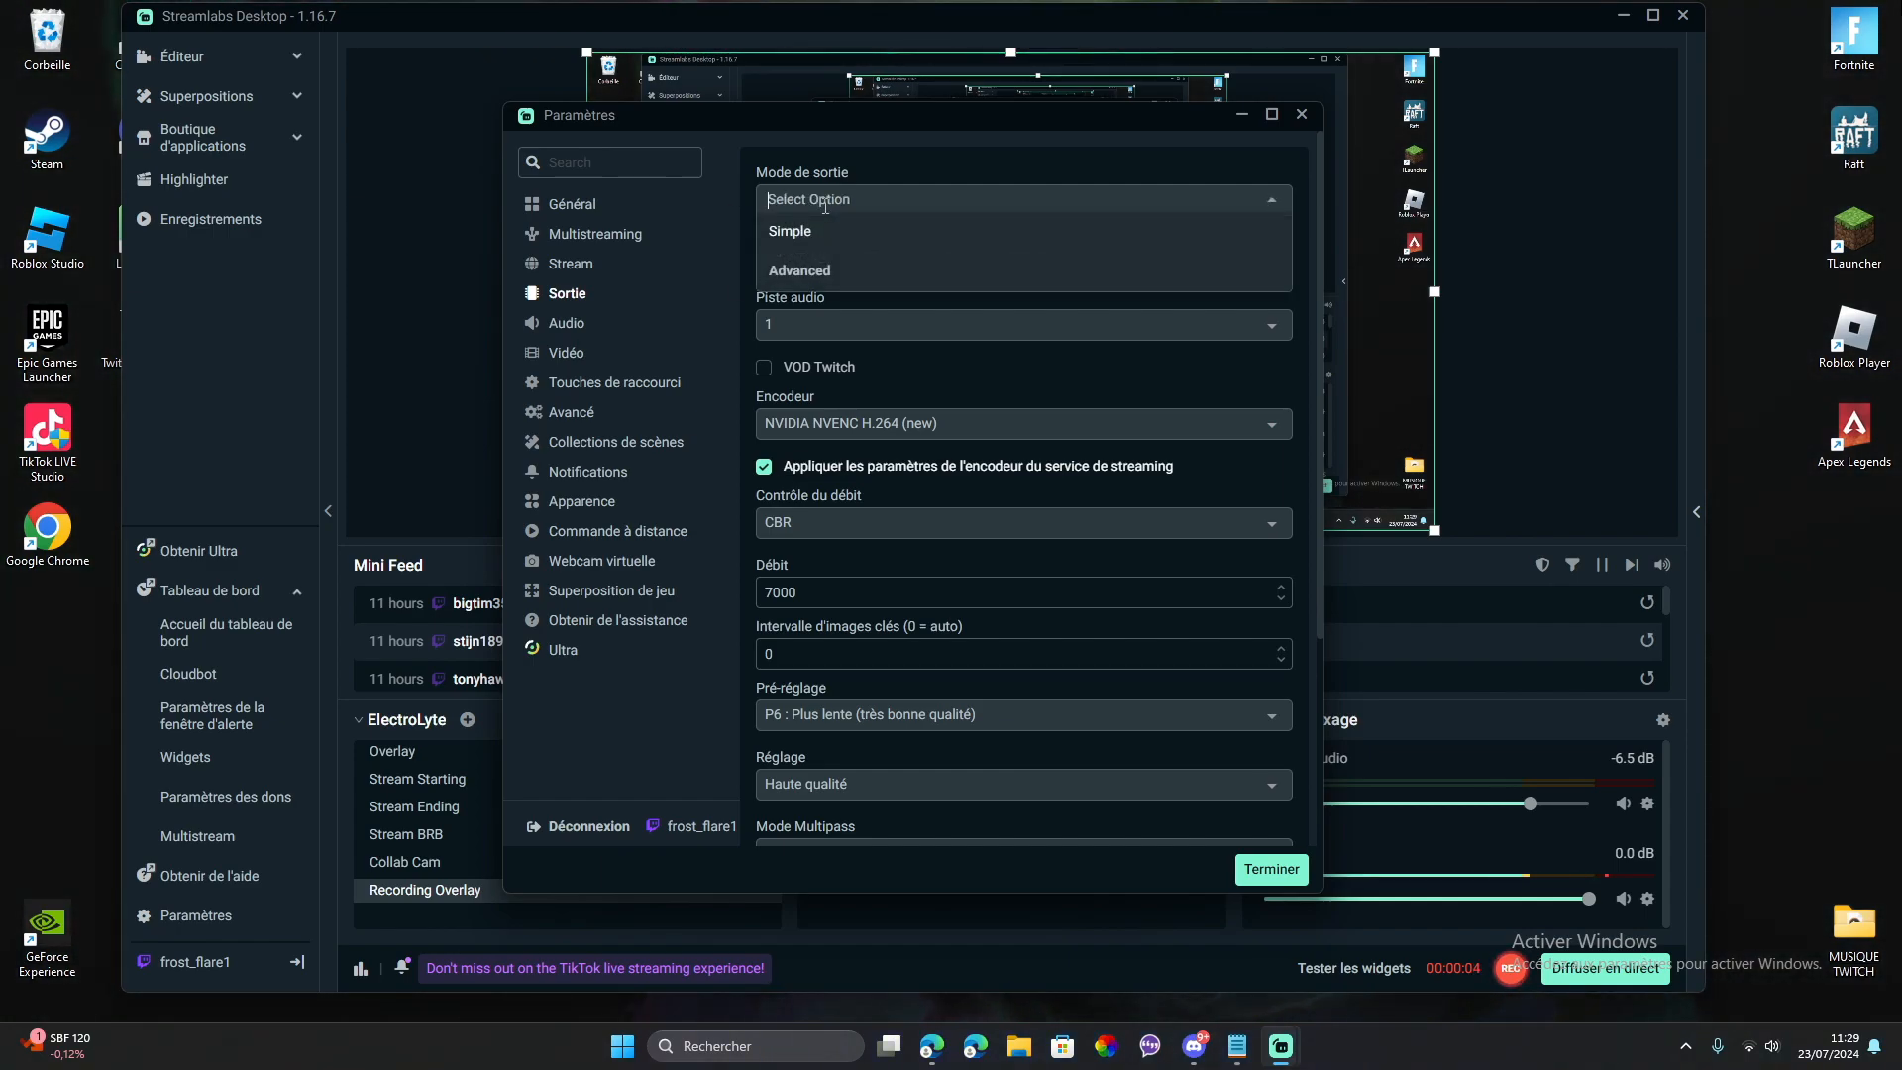
left_click(1238, 270)
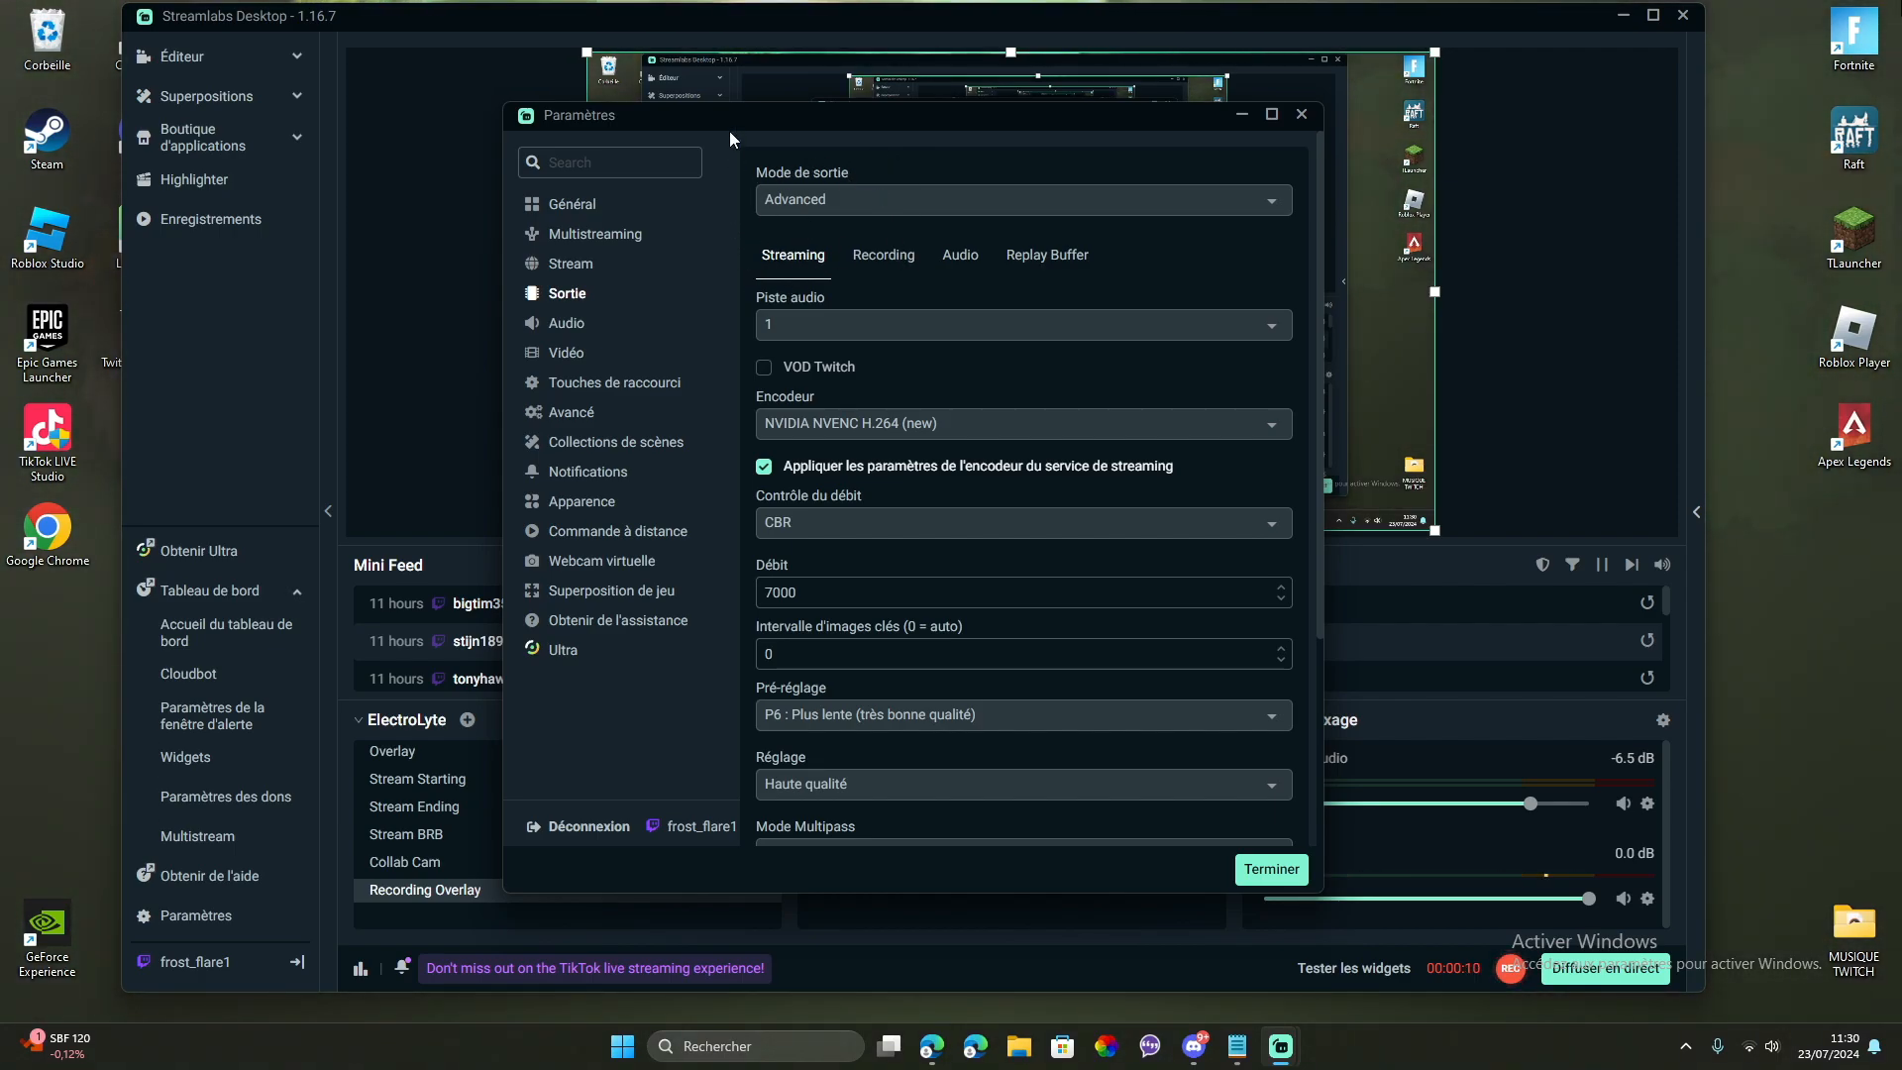
- Examine the audio track and encoder choices in the advanced streaming output settings
left_click(801, 325)
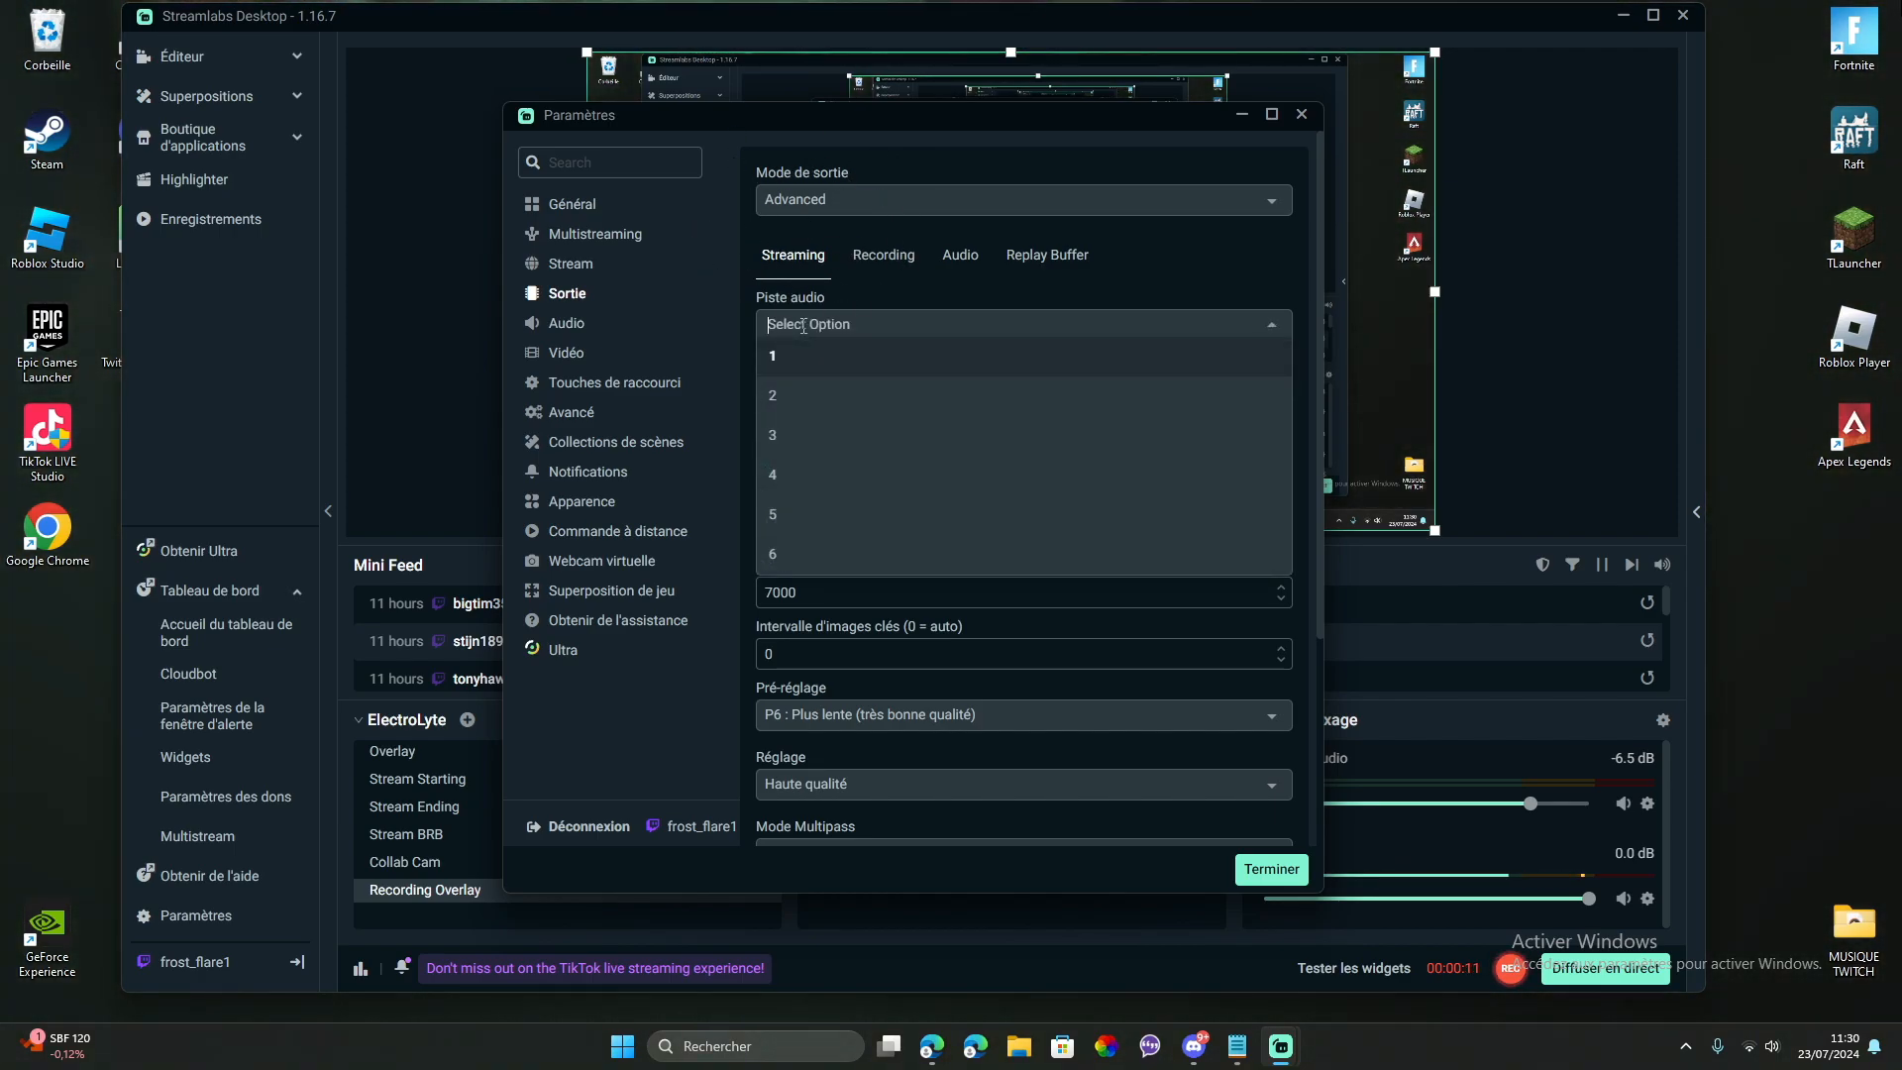
left_click(1268, 332)
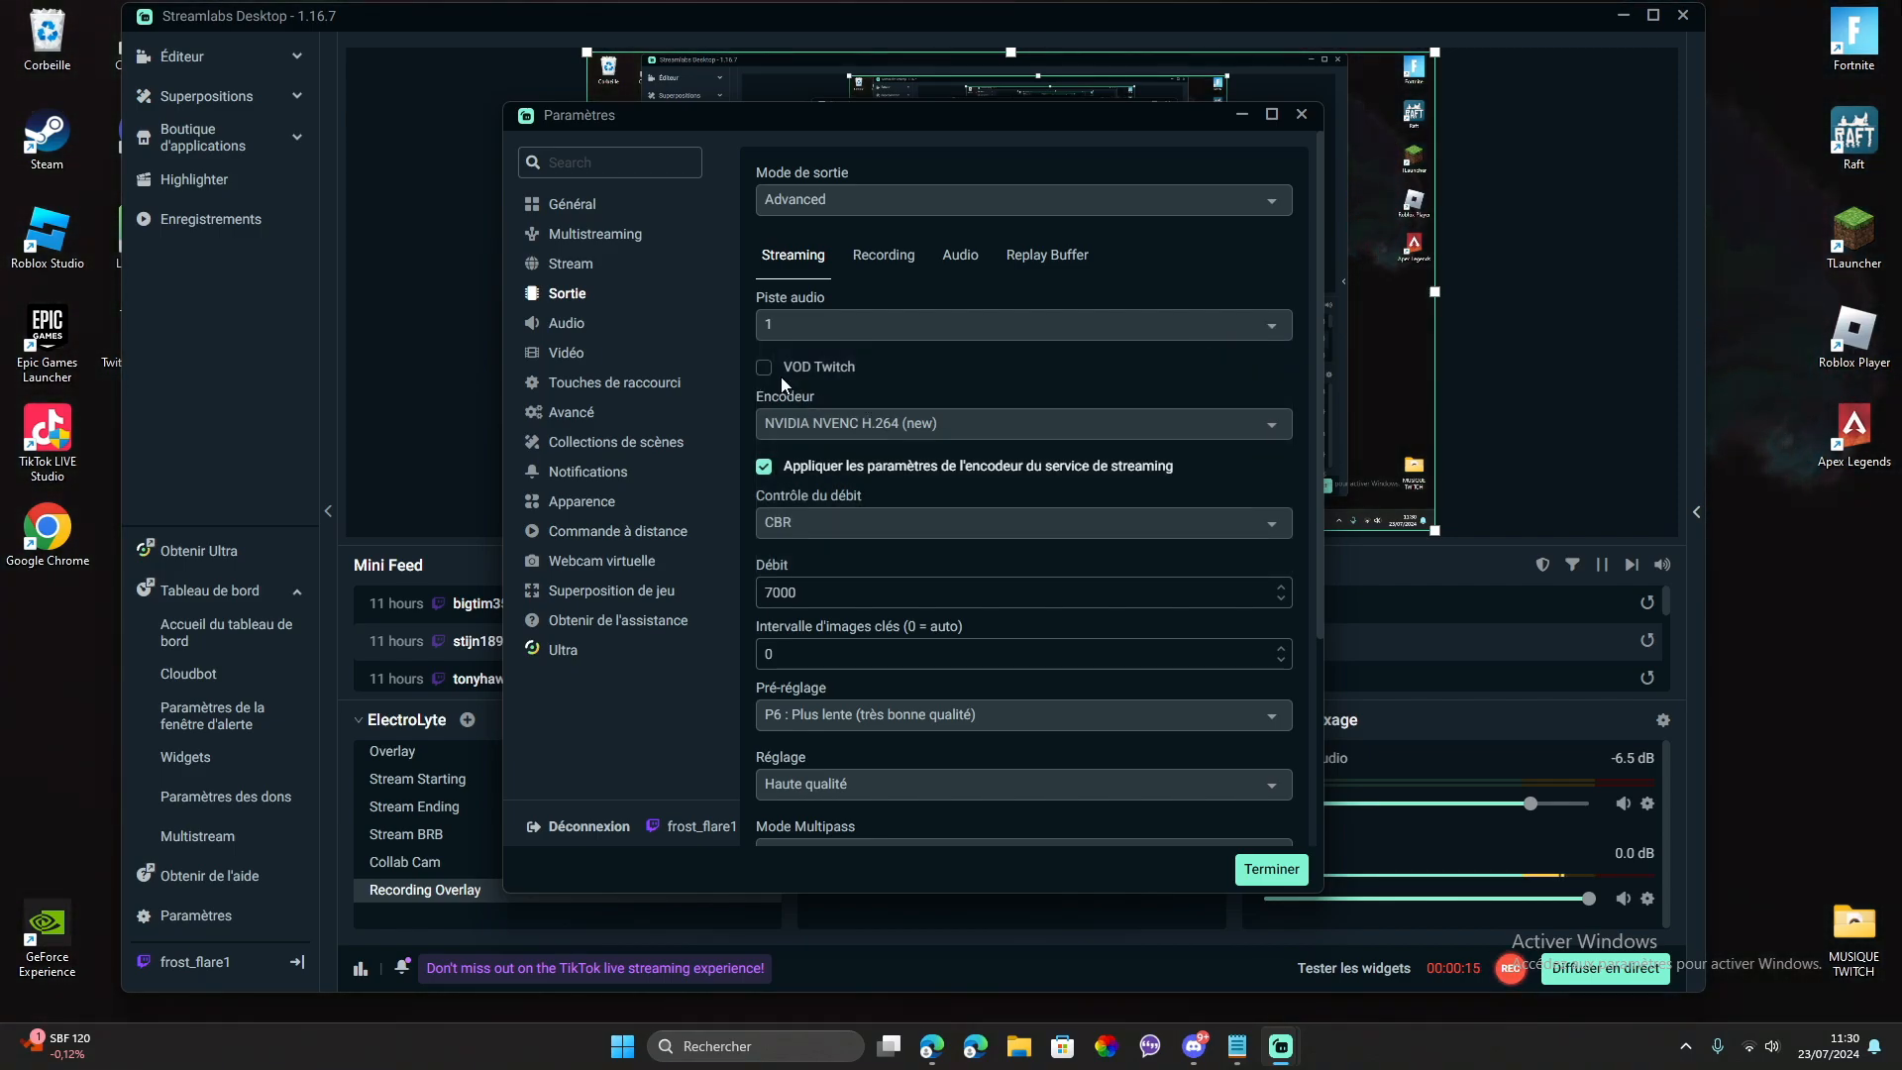
left_click(779, 422)
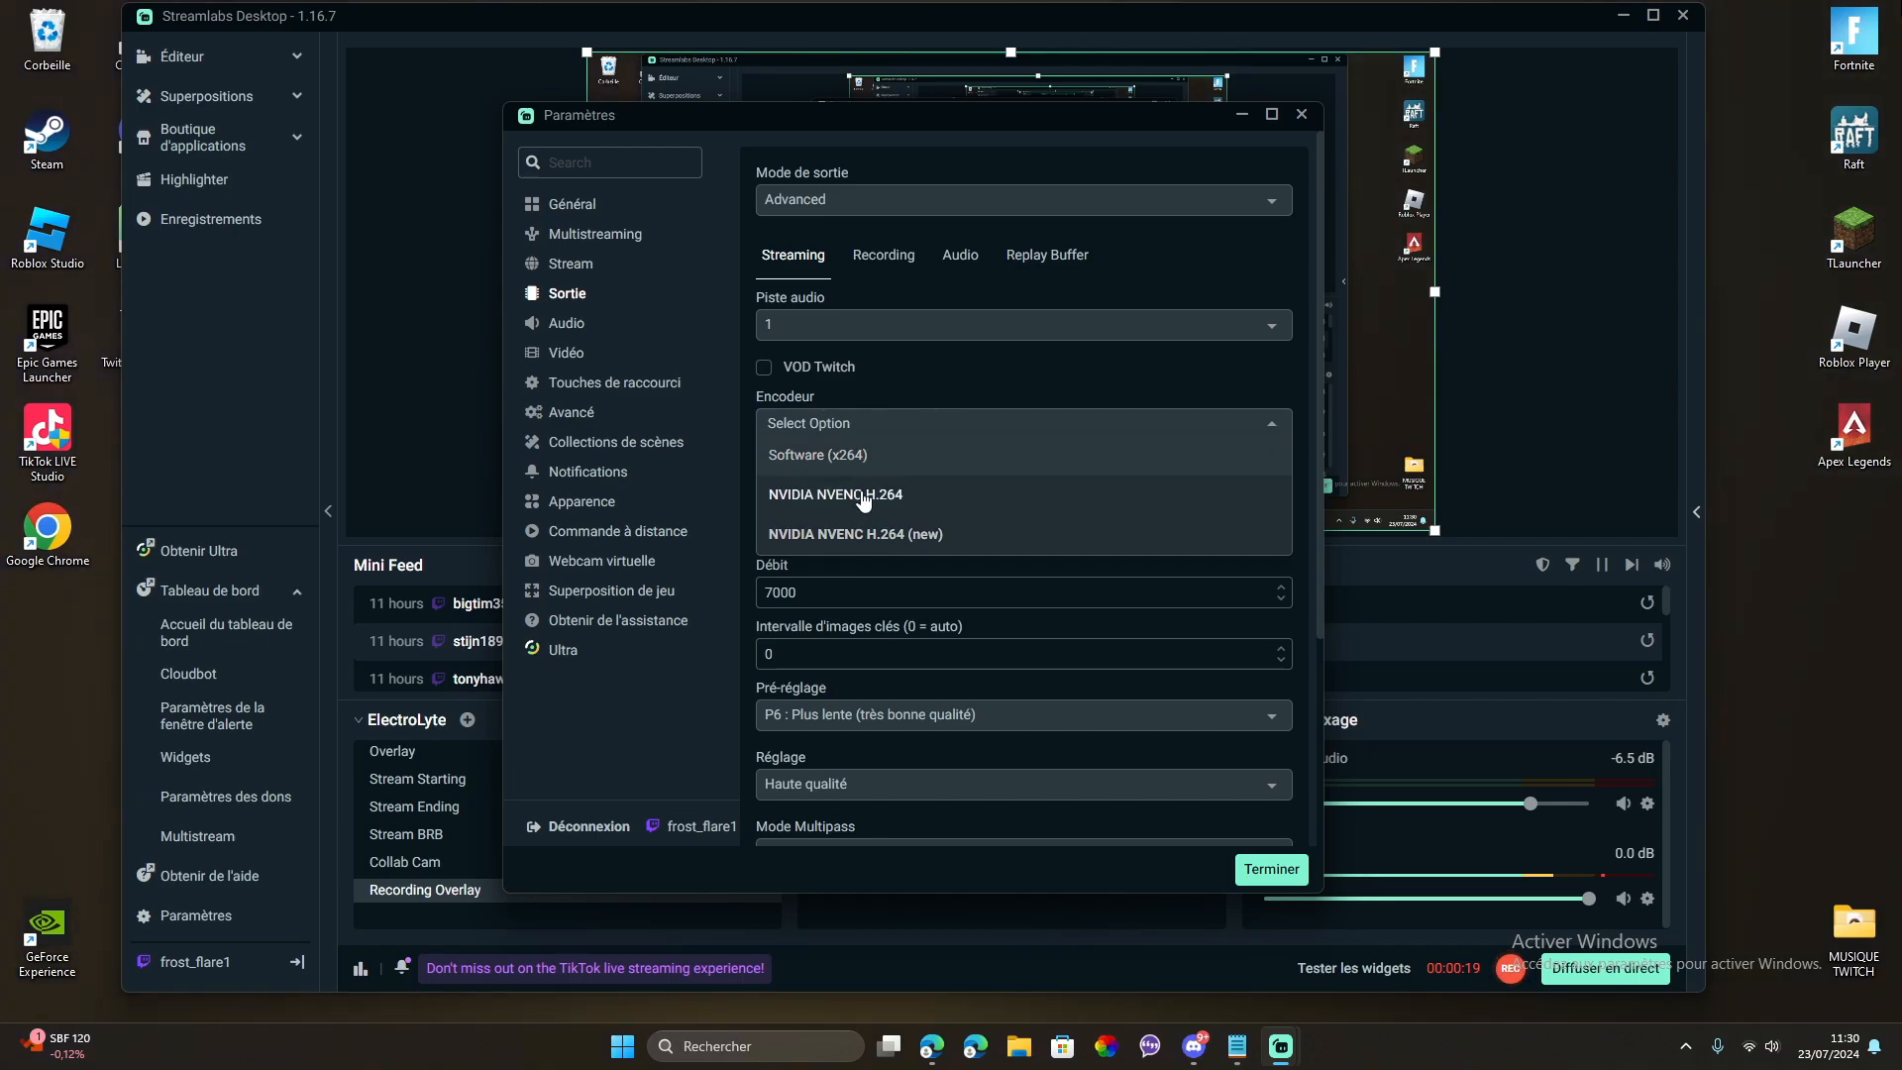
left_click(1281, 430)
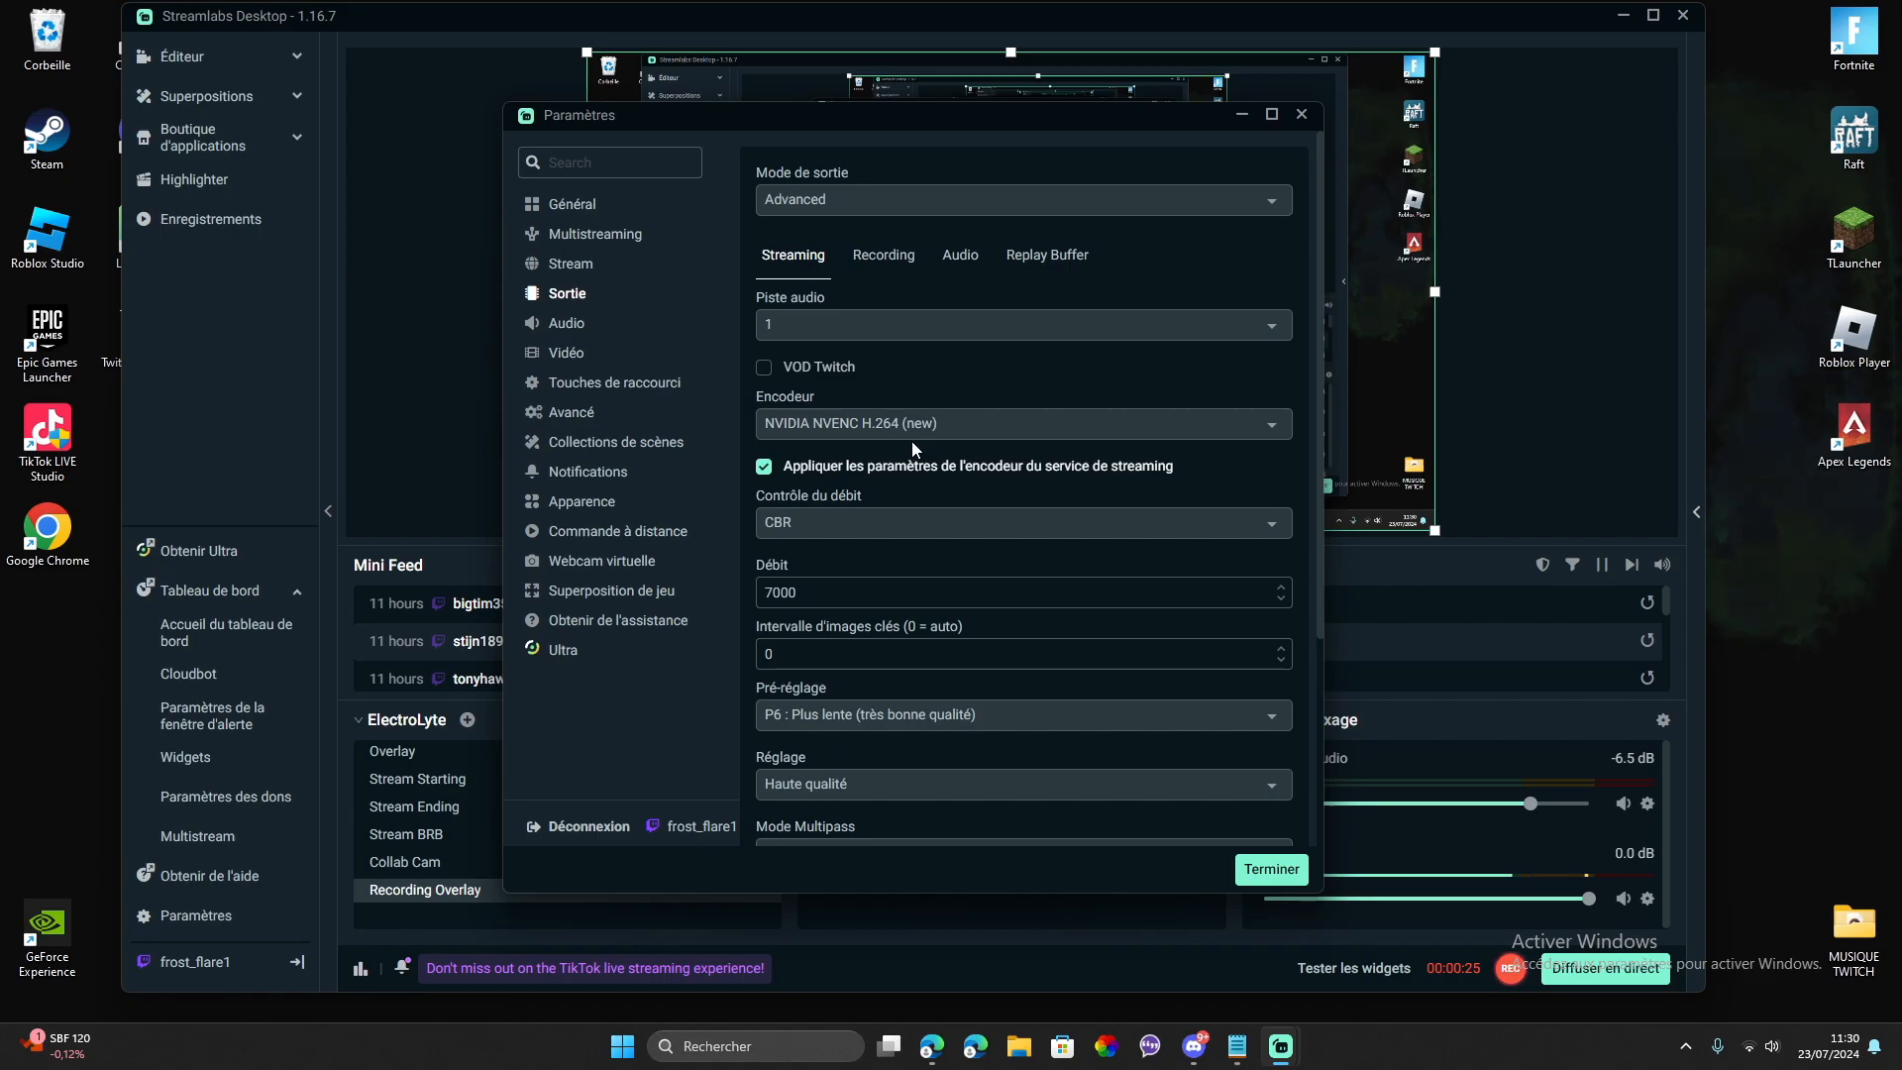
- Examine the rate control choices (Contrôle du débit) and the bitrate value (Débit) for streaming
left_click(870, 526)
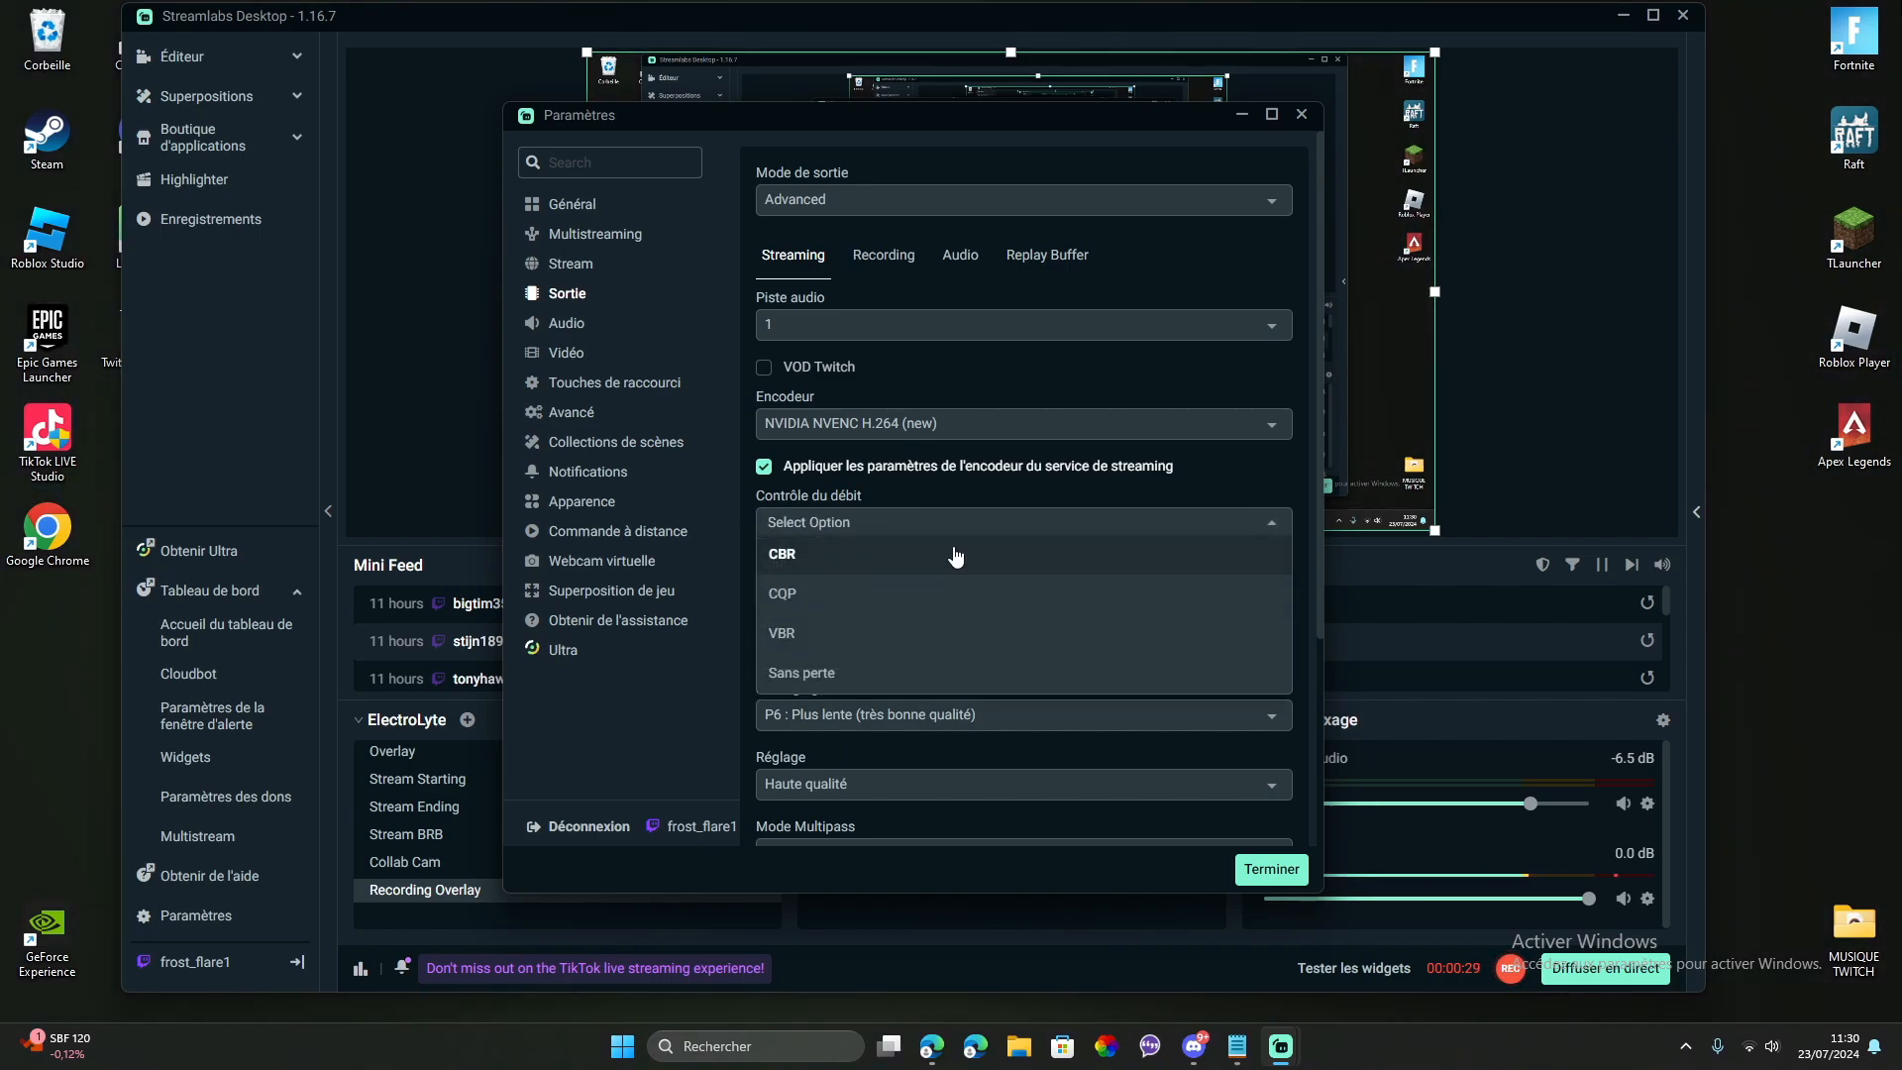
left_click(1180, 555)
left_click(825, 599)
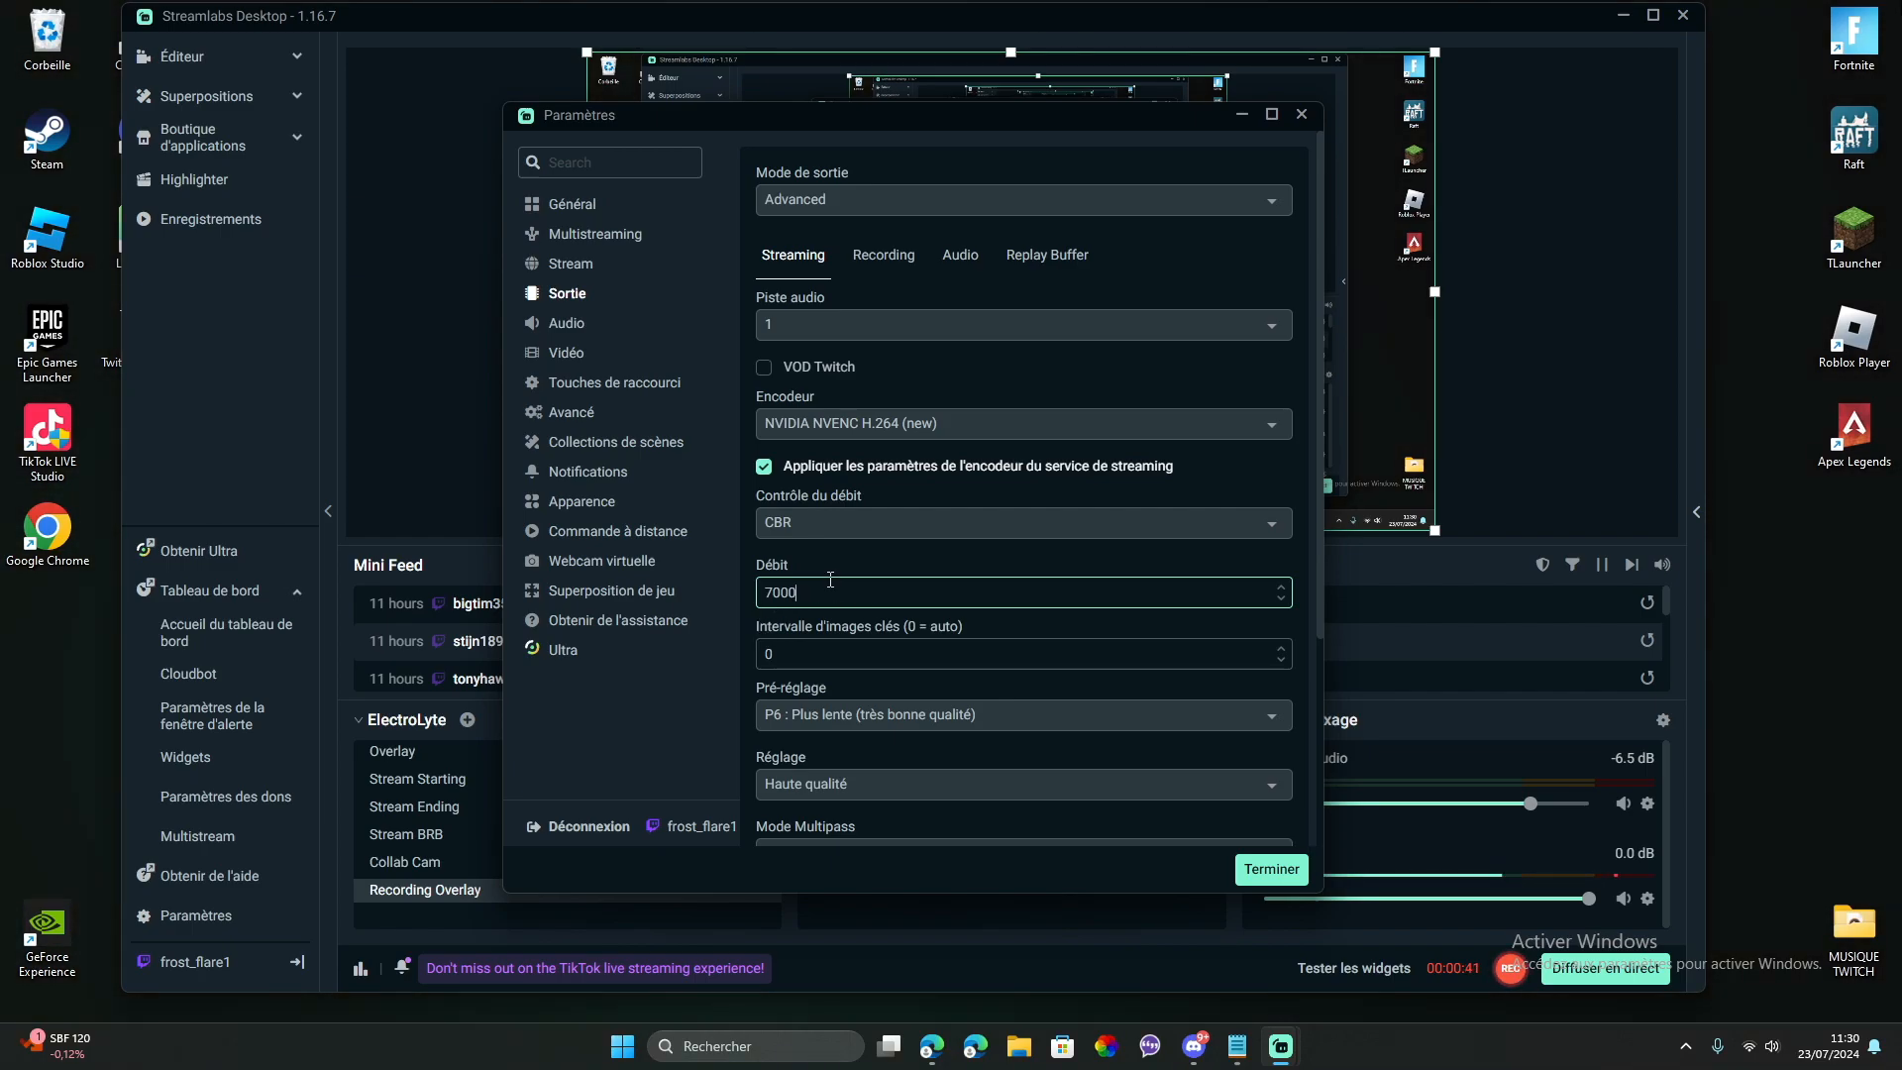
left_click_drag(804, 602, 771, 602)
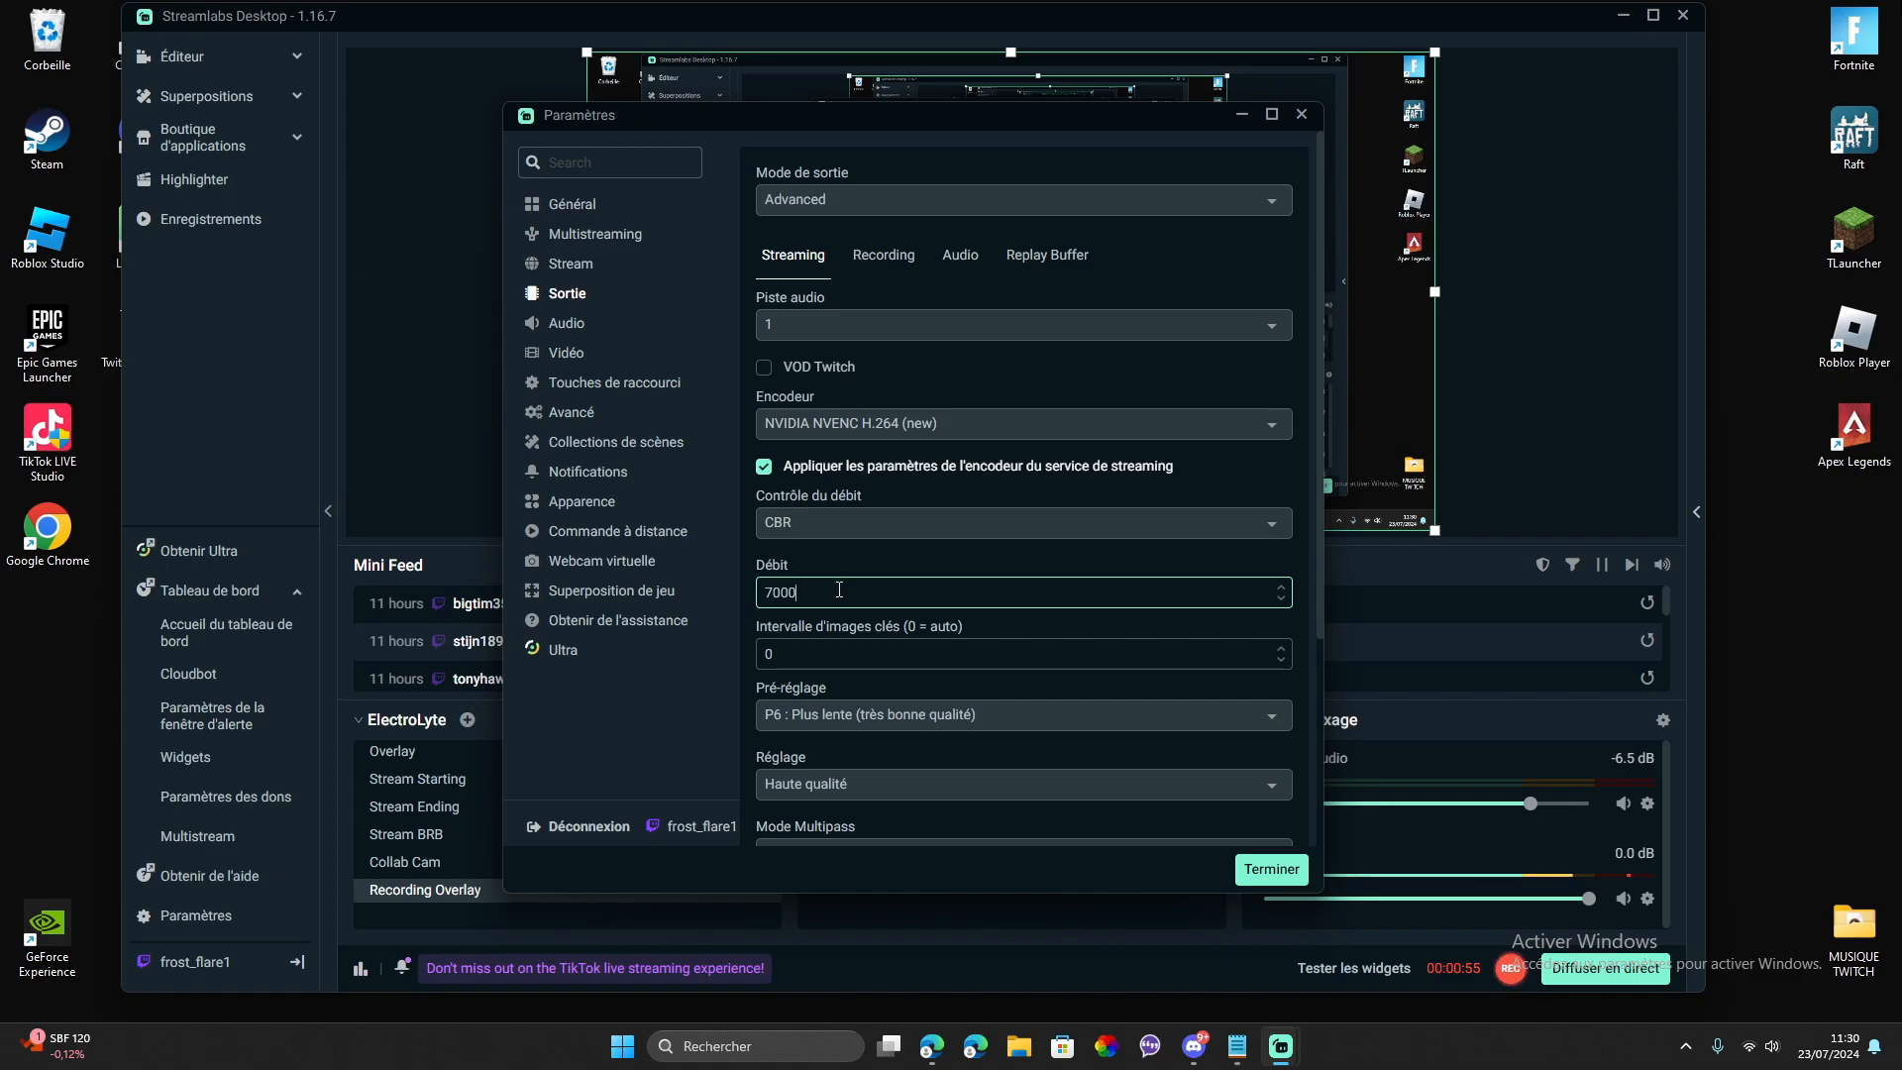
left_click_drag(839, 590, 747, 591)
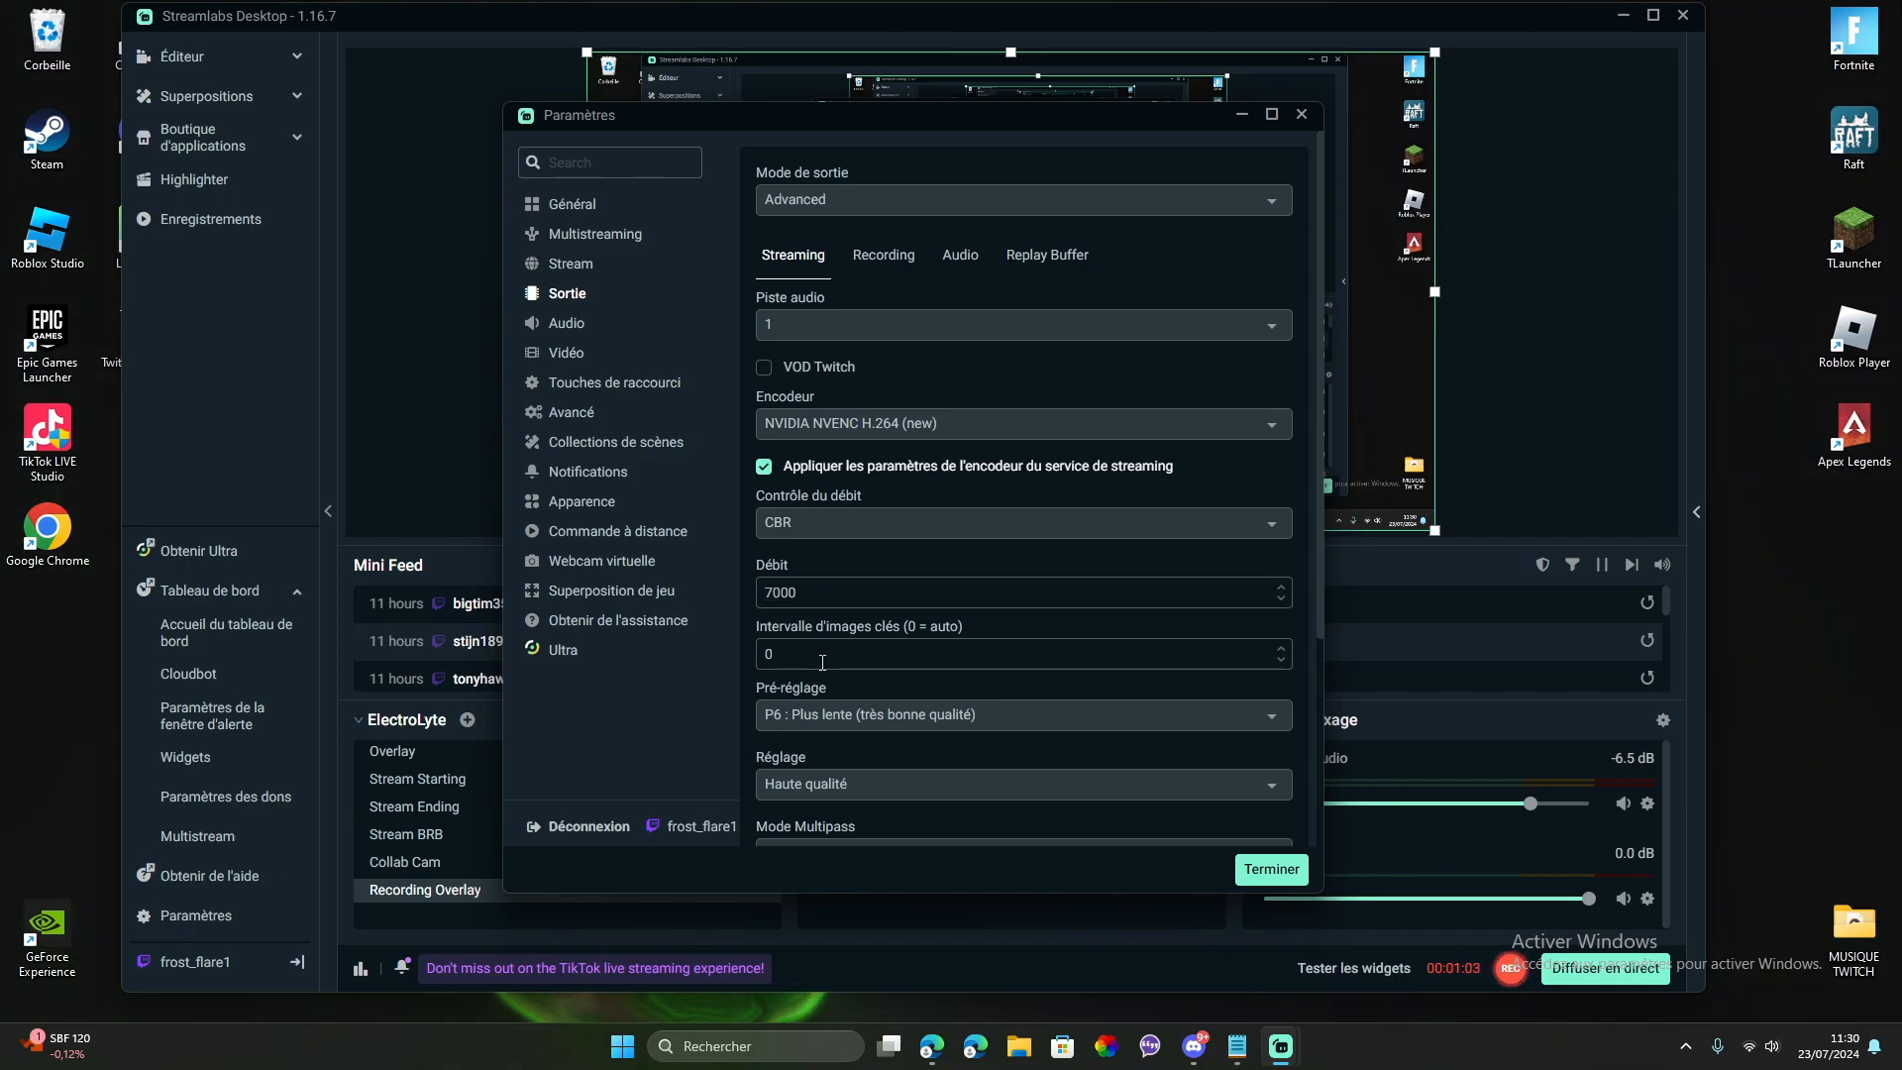
- Examine the encoder quality presets from P1 to P7 under Pré-réglage
scroll(798, 614, "down", 1)
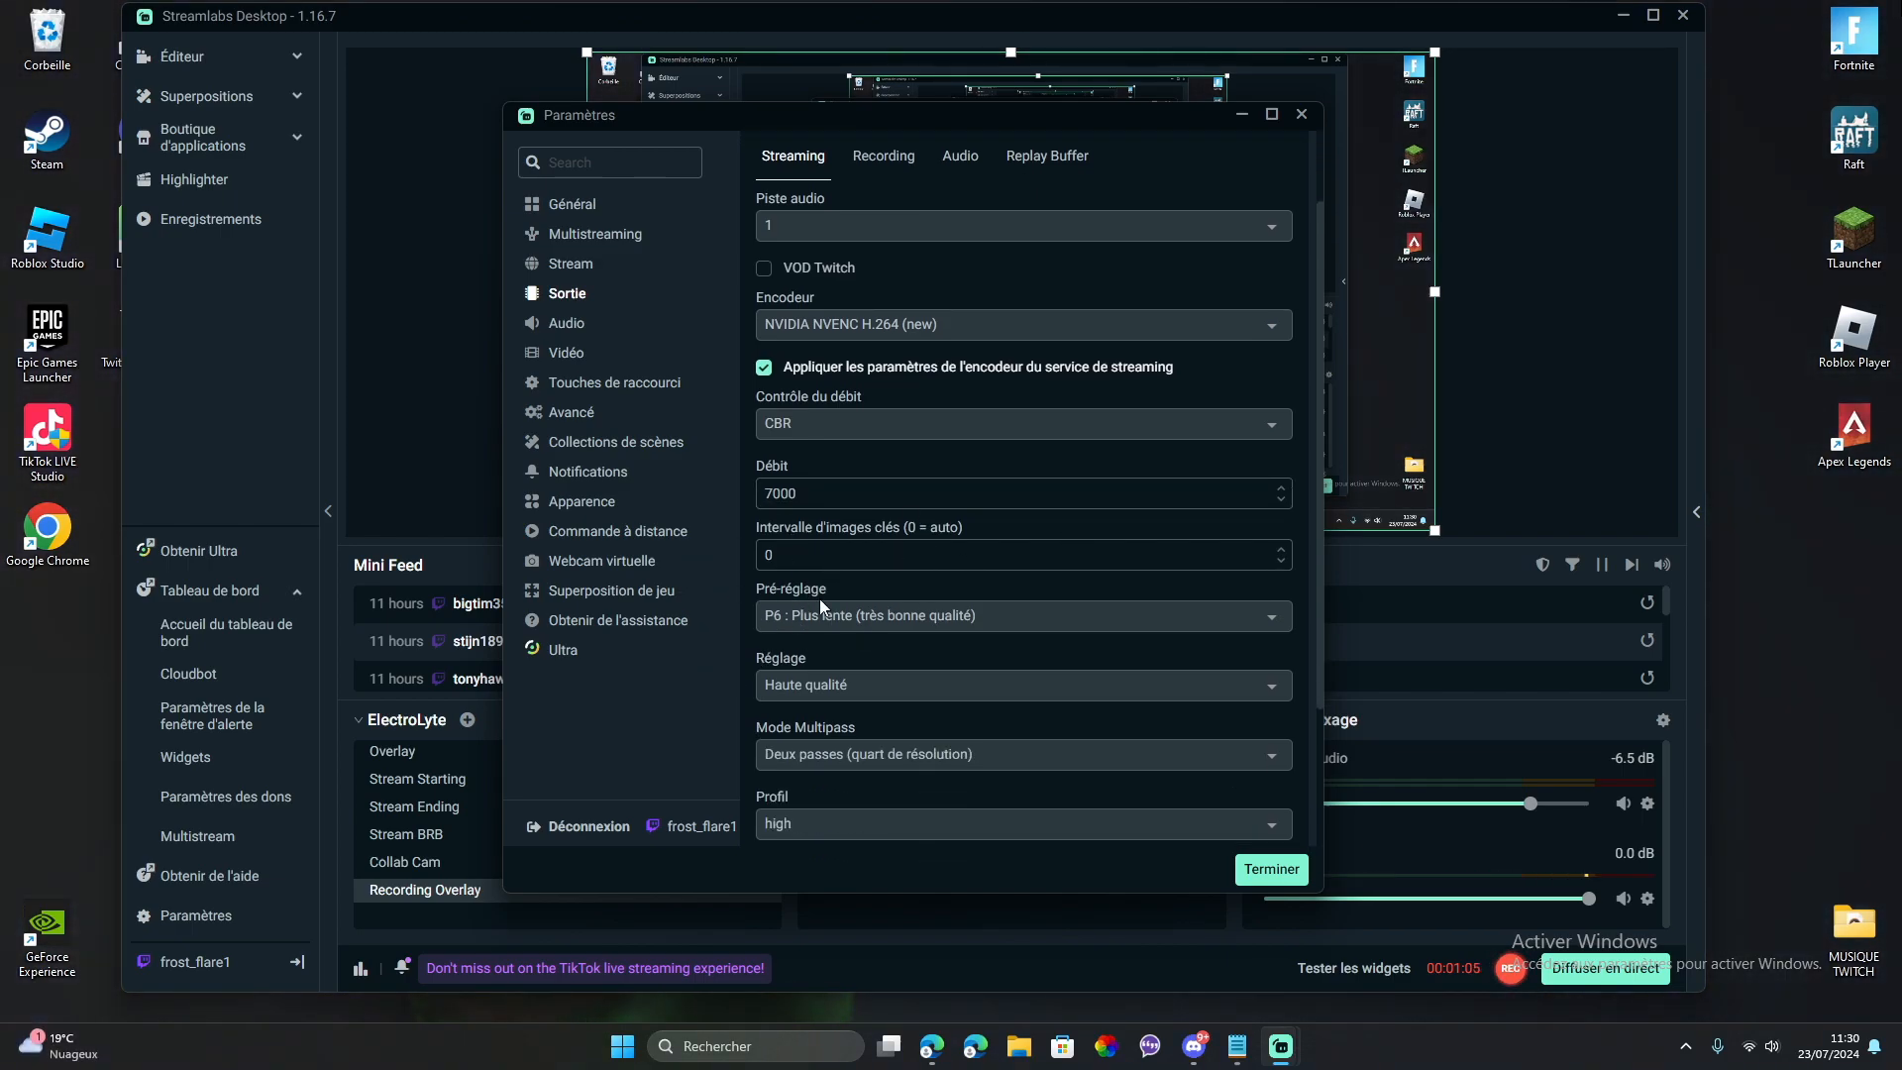
left_click(858, 630)
scroll(858, 496, "down", 1)
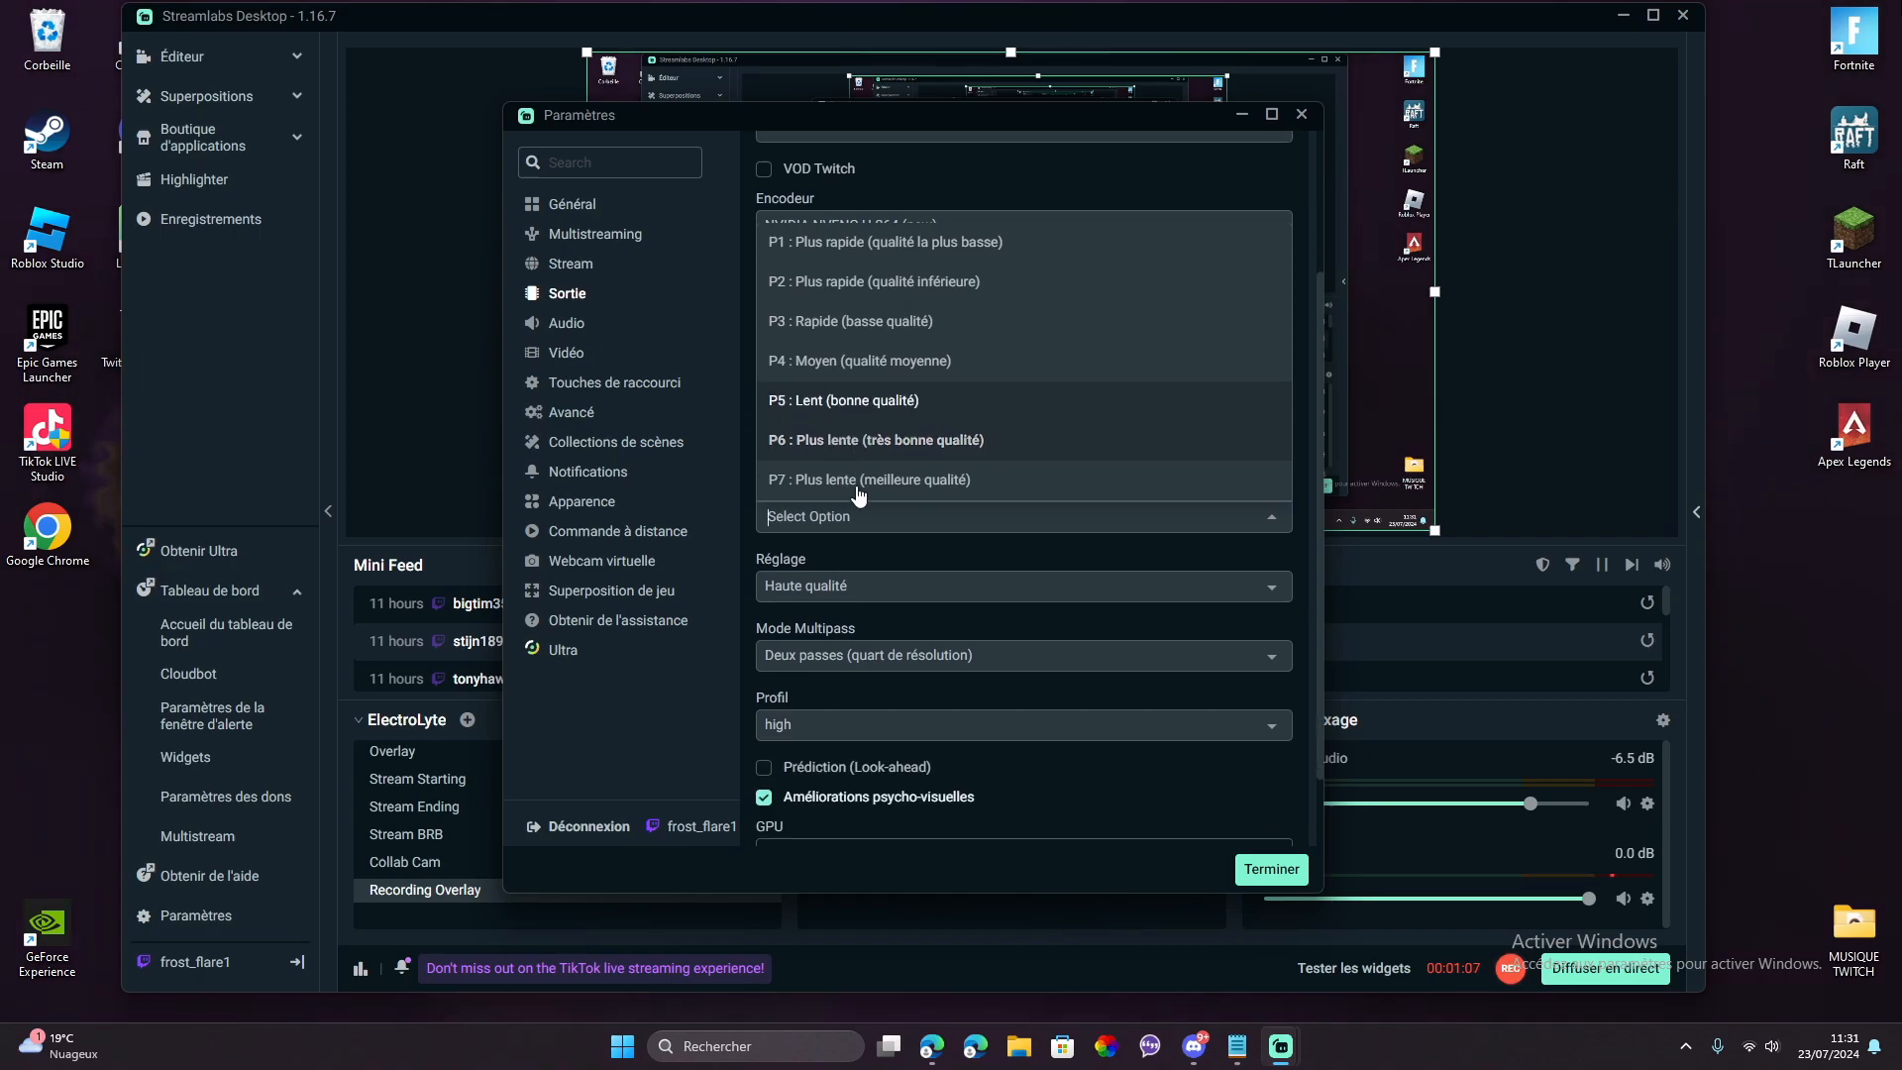
scroll(858, 496, "up", 1)
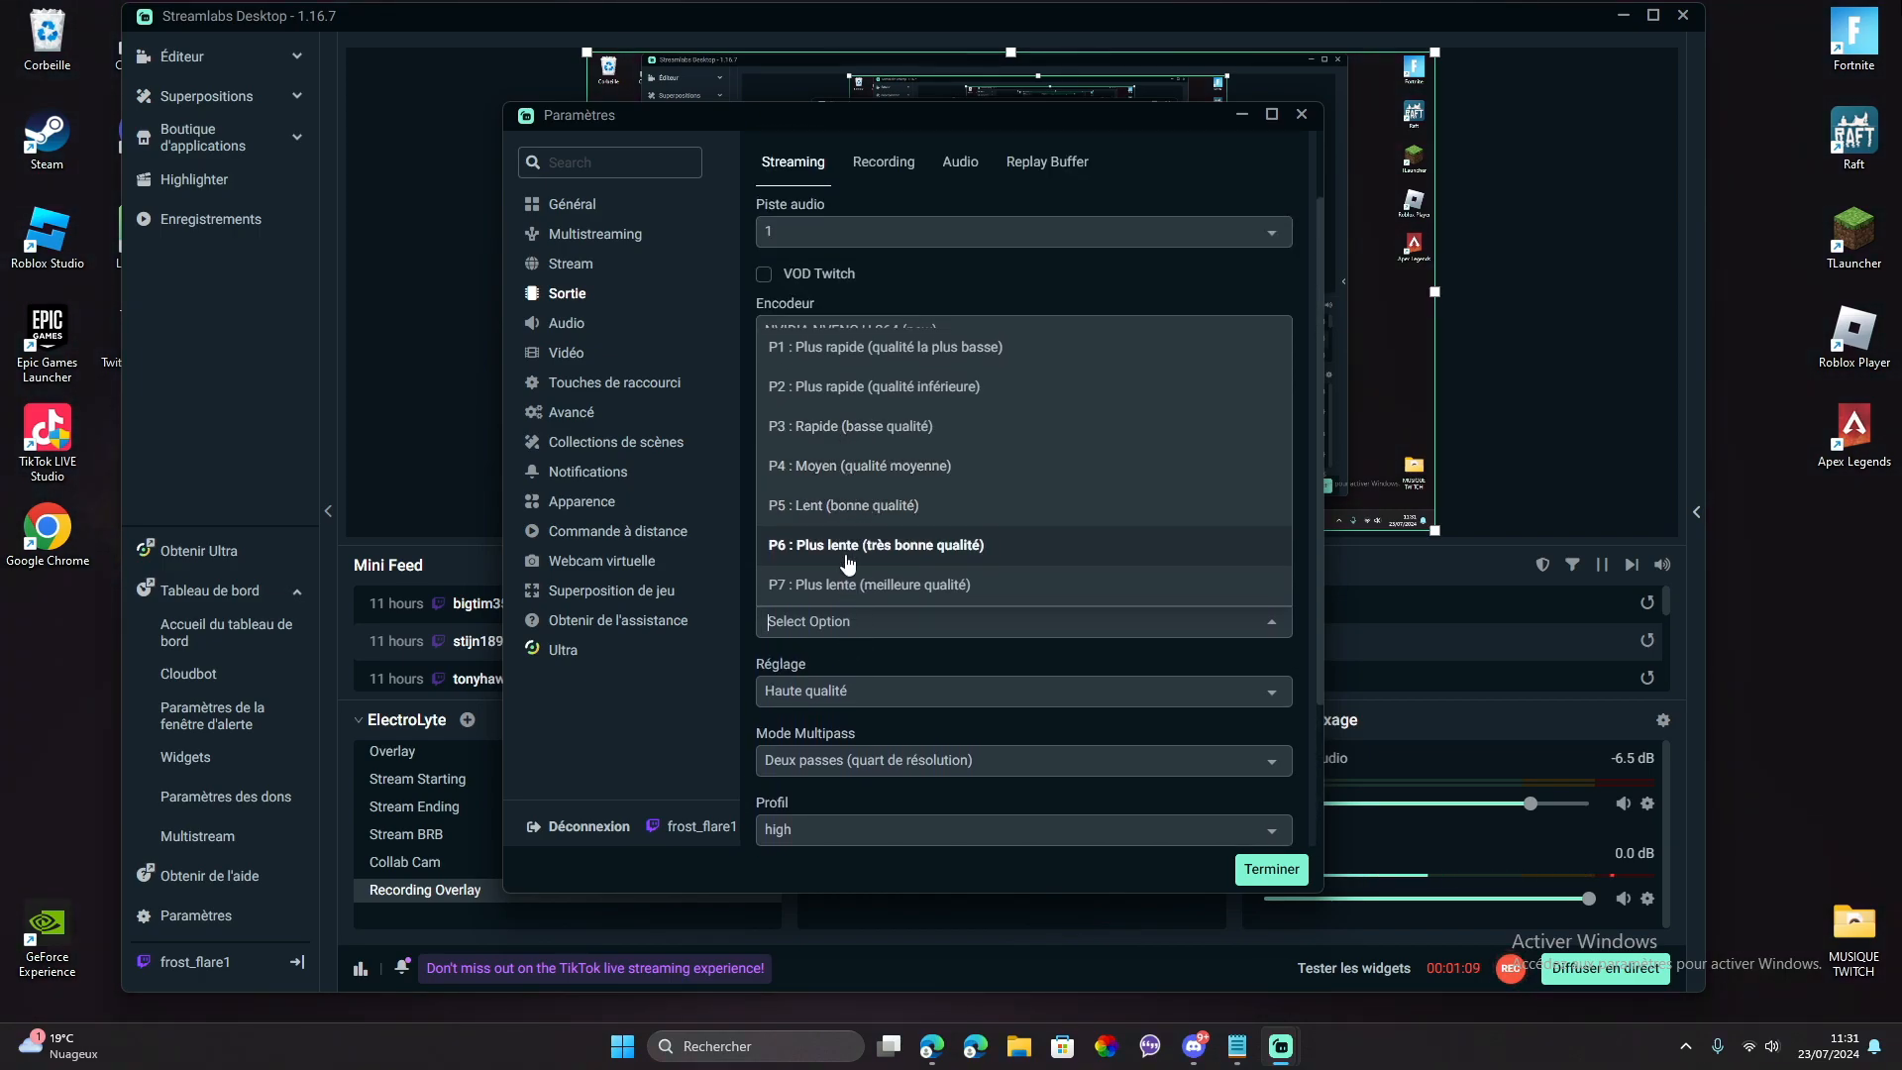
scroll(849, 559, "up", 1)
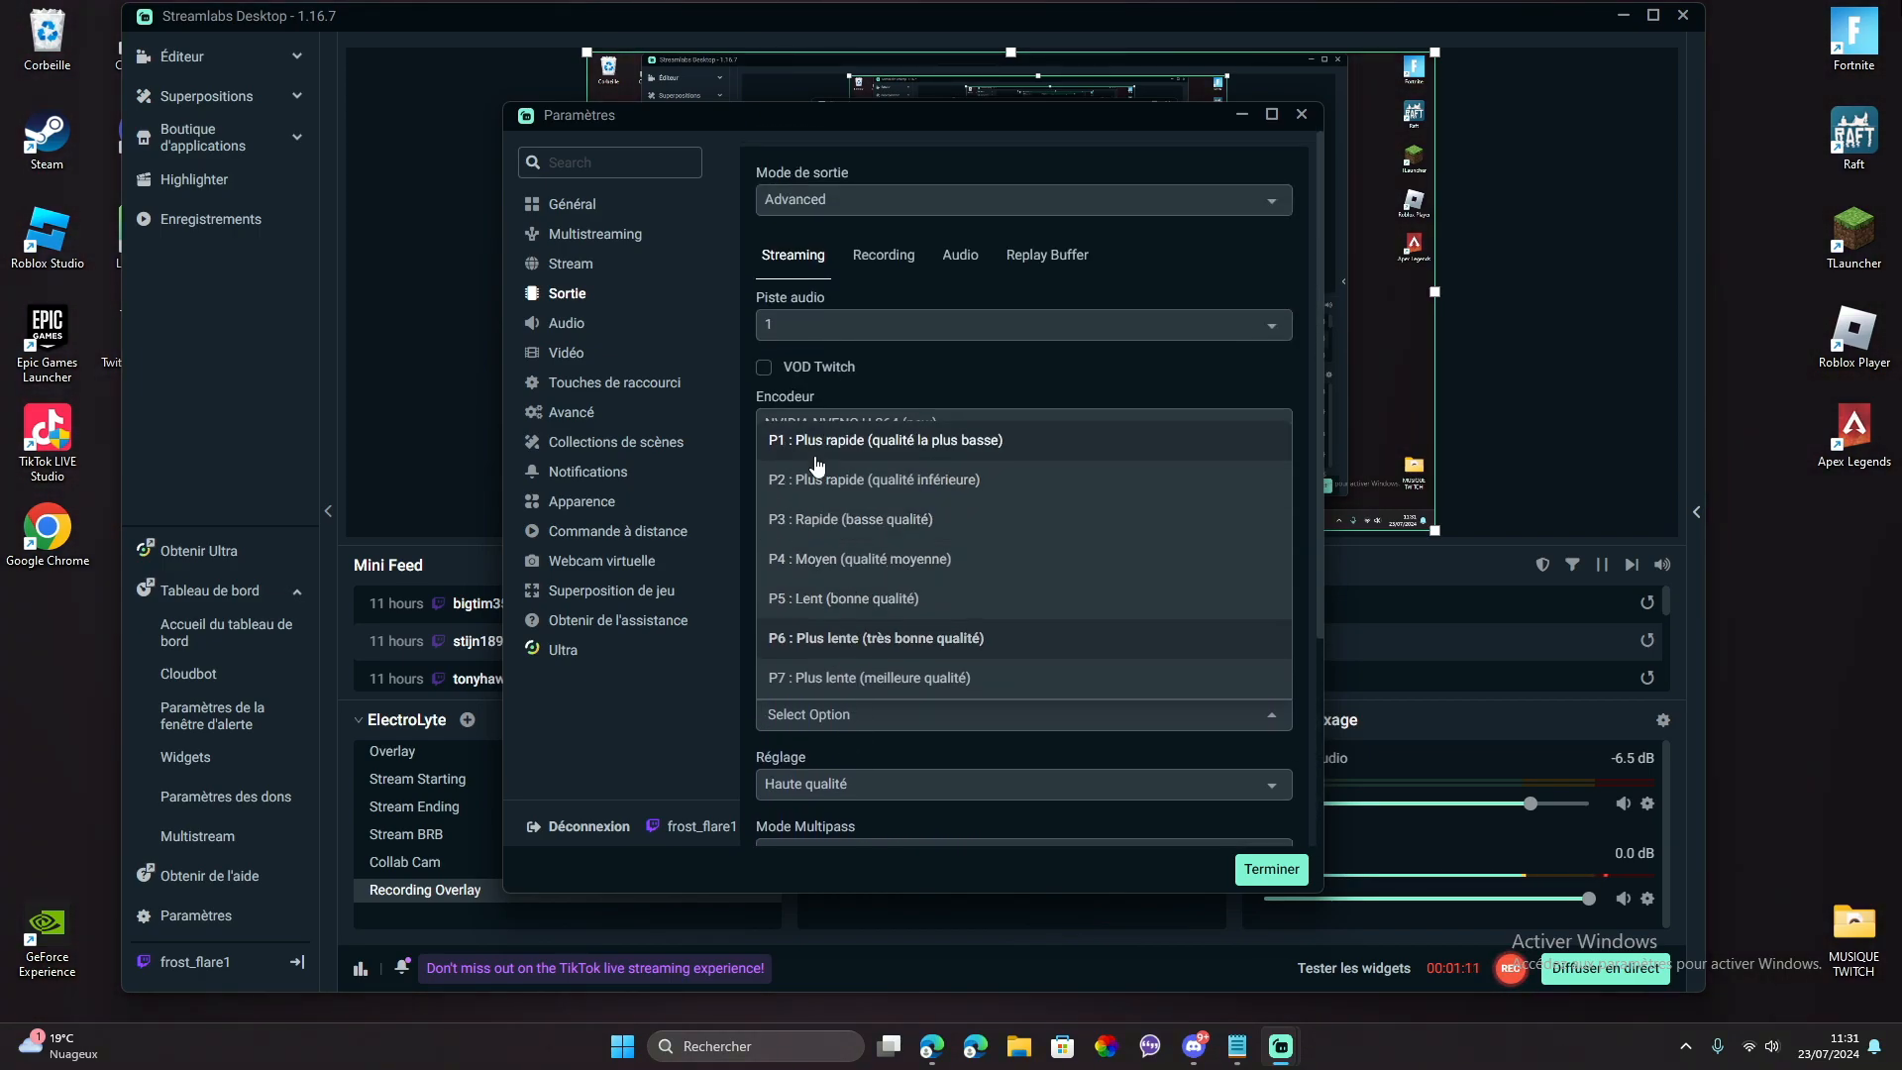
scroll(837, 555, "down", 2)
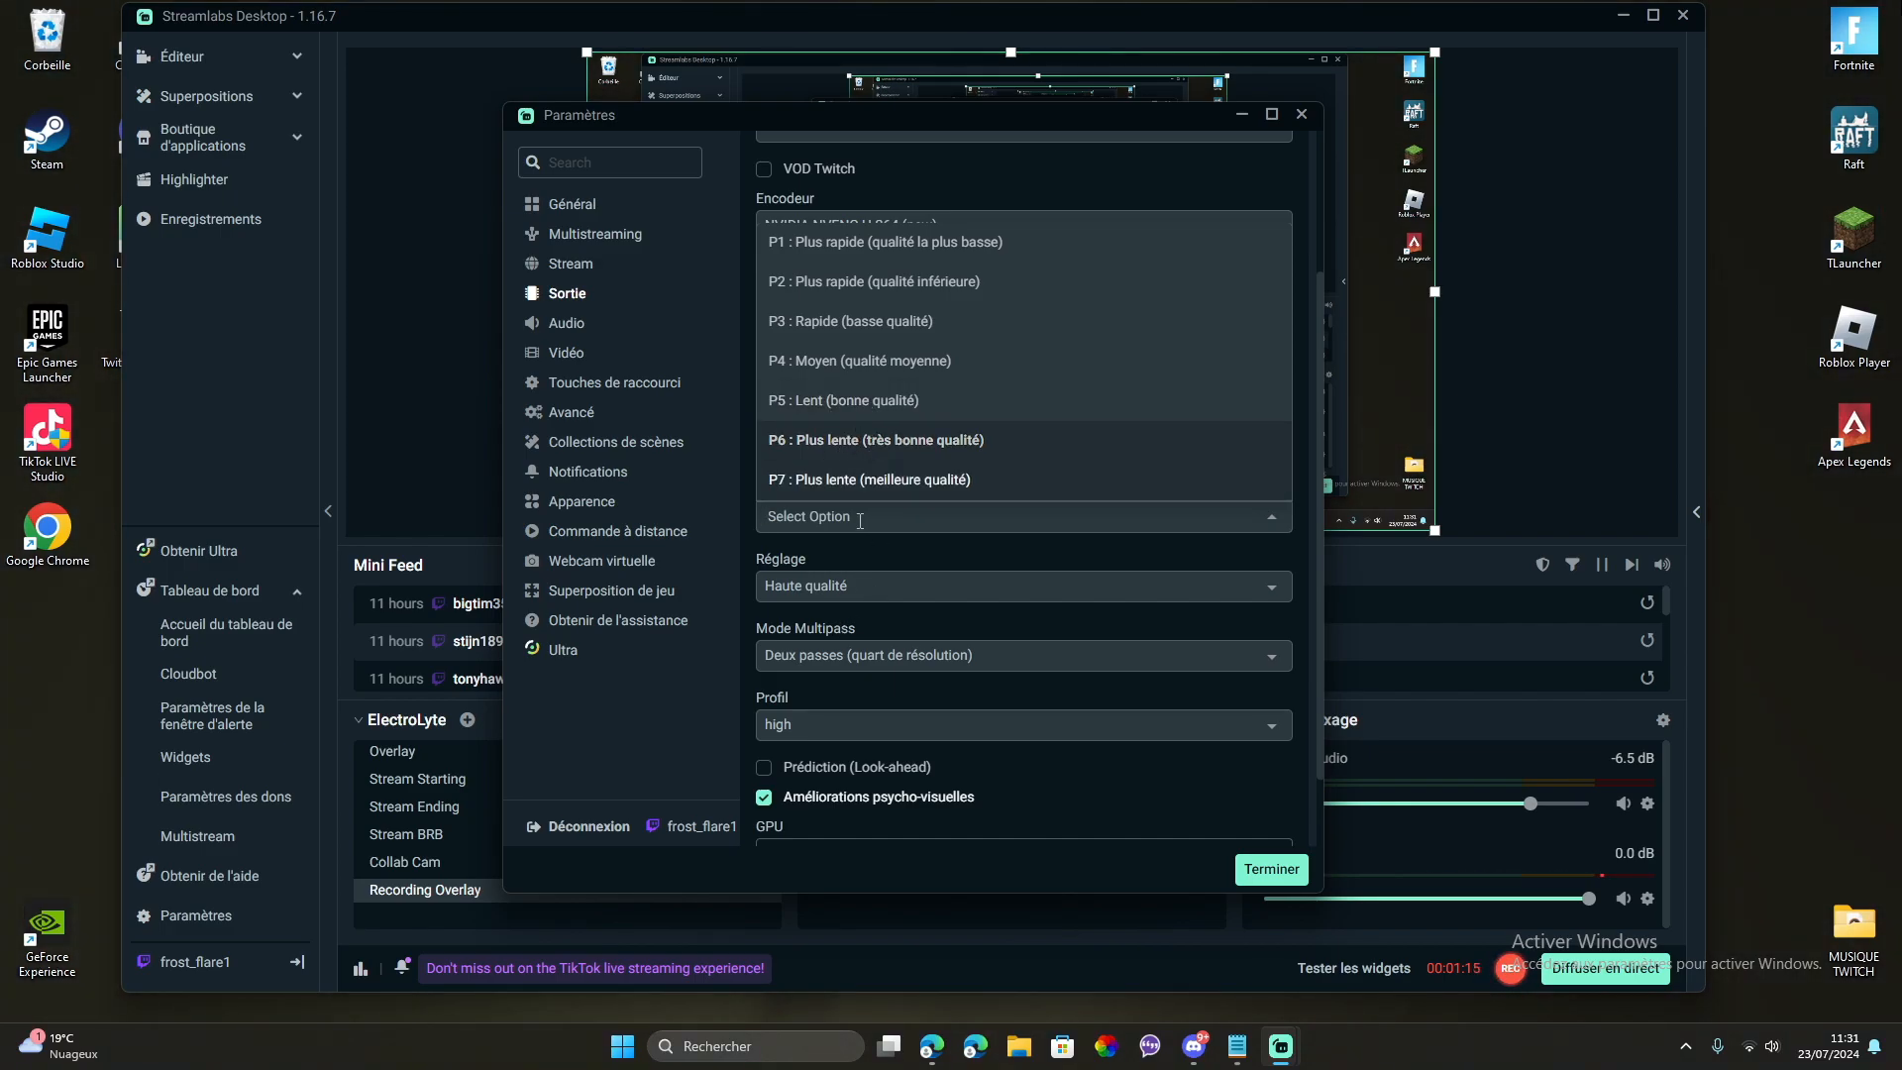
left_click(1273, 517)
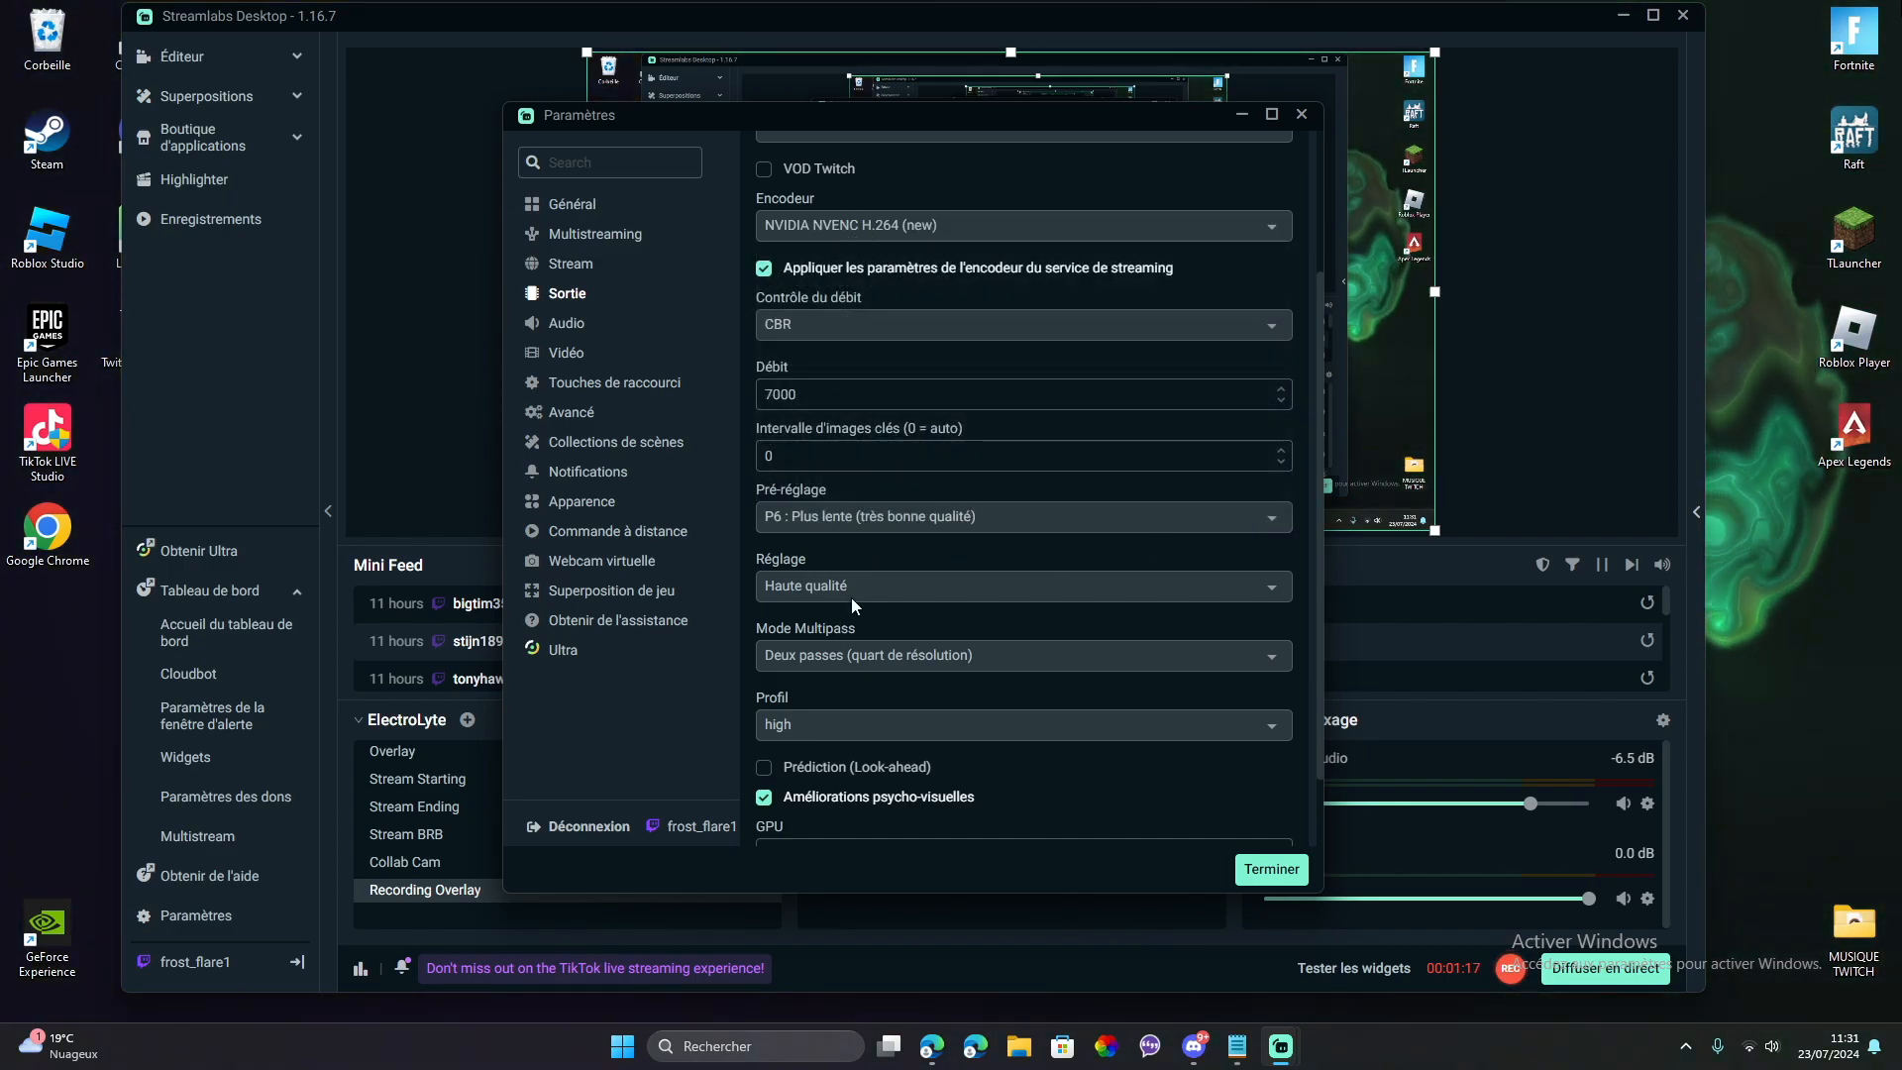
- Examine the encoder's tuning (Réglage) and Mode Multipass choices
left_click(853, 598)
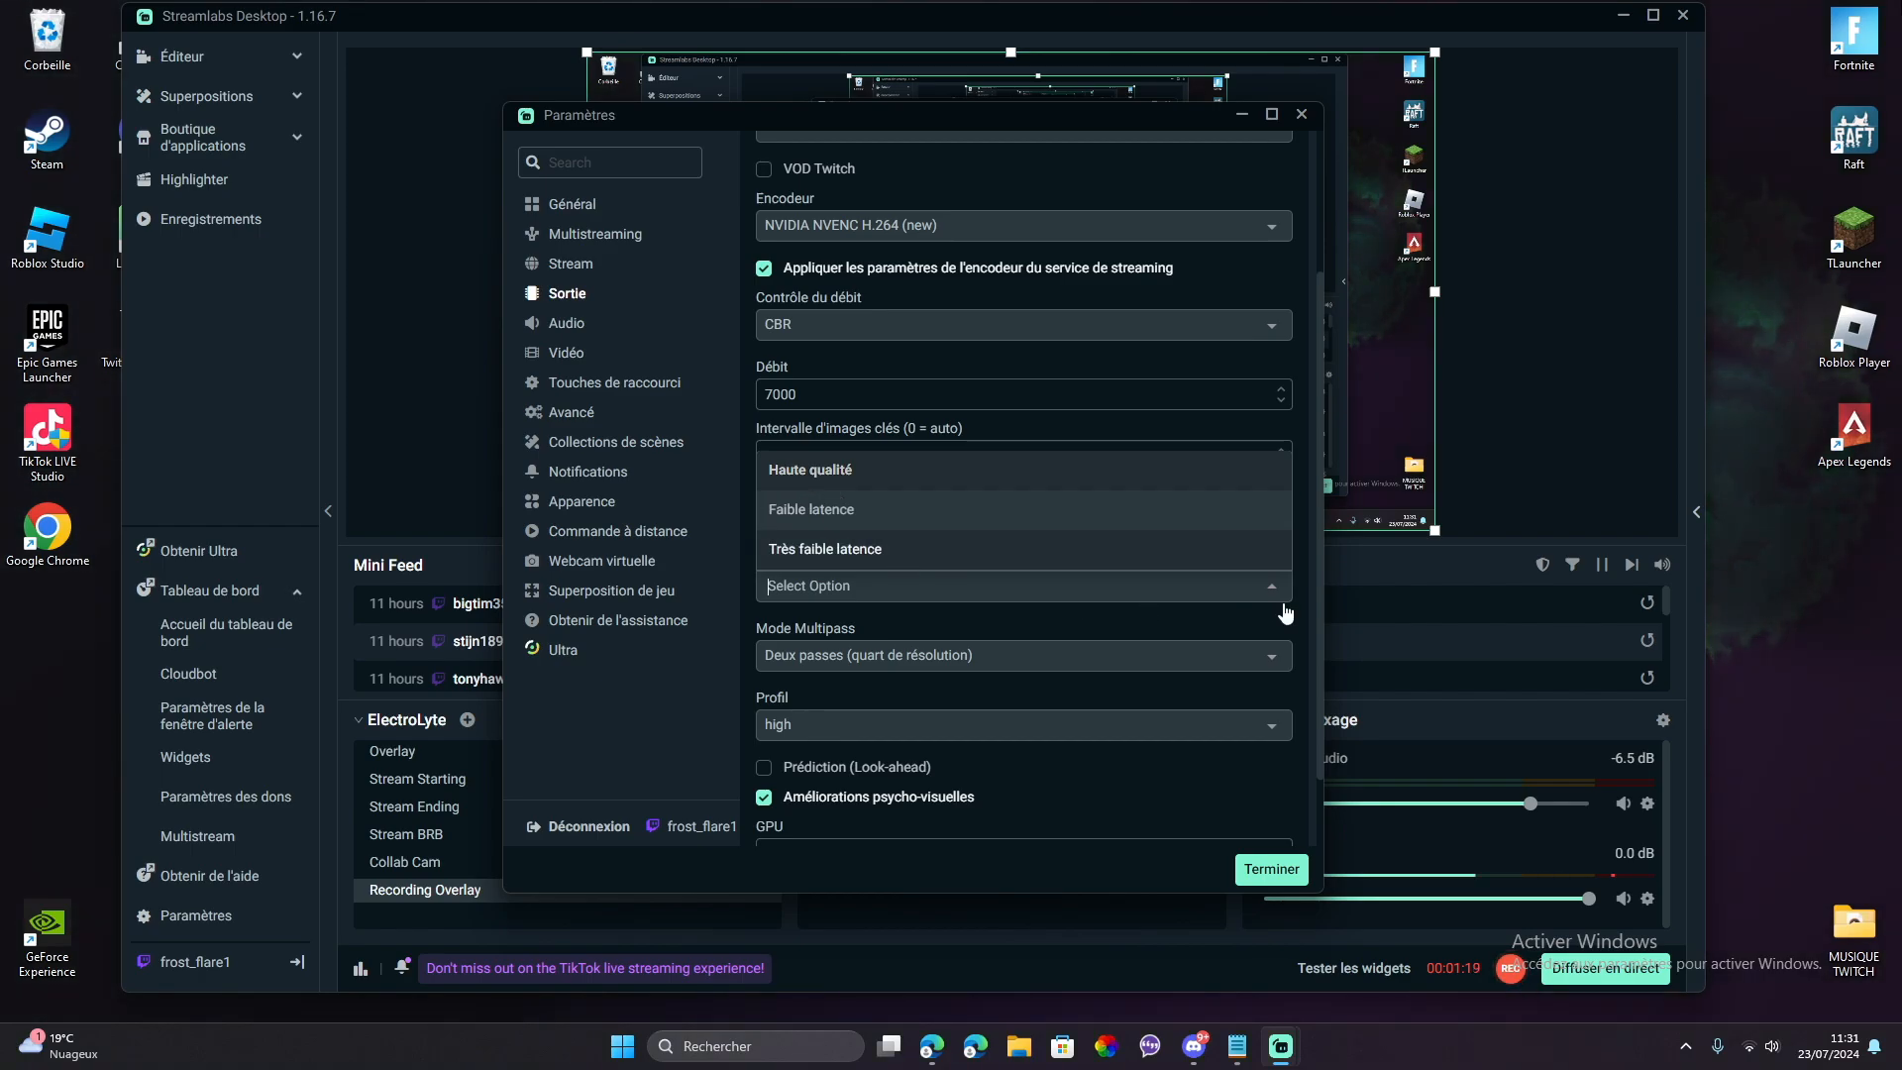
left_click(1280, 593)
scroll(1054, 582, "down", 2)
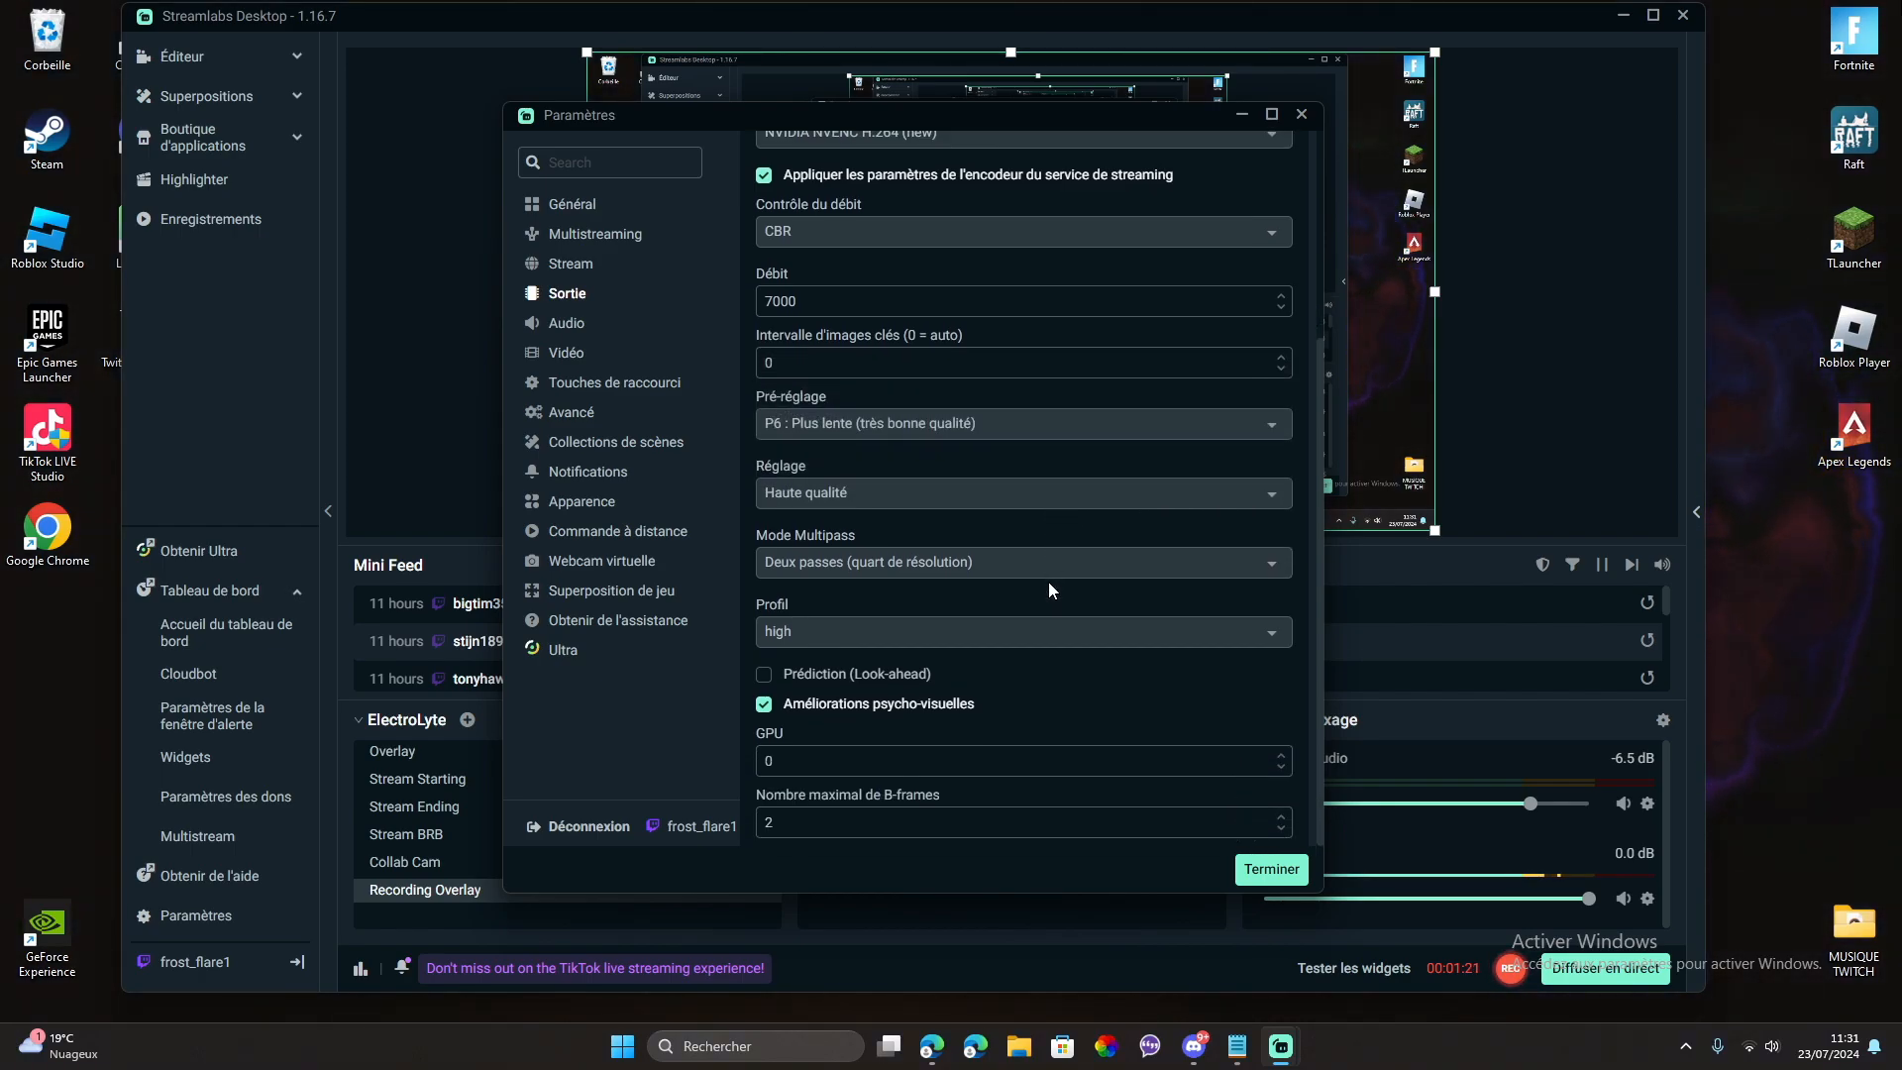
left_click(891, 561)
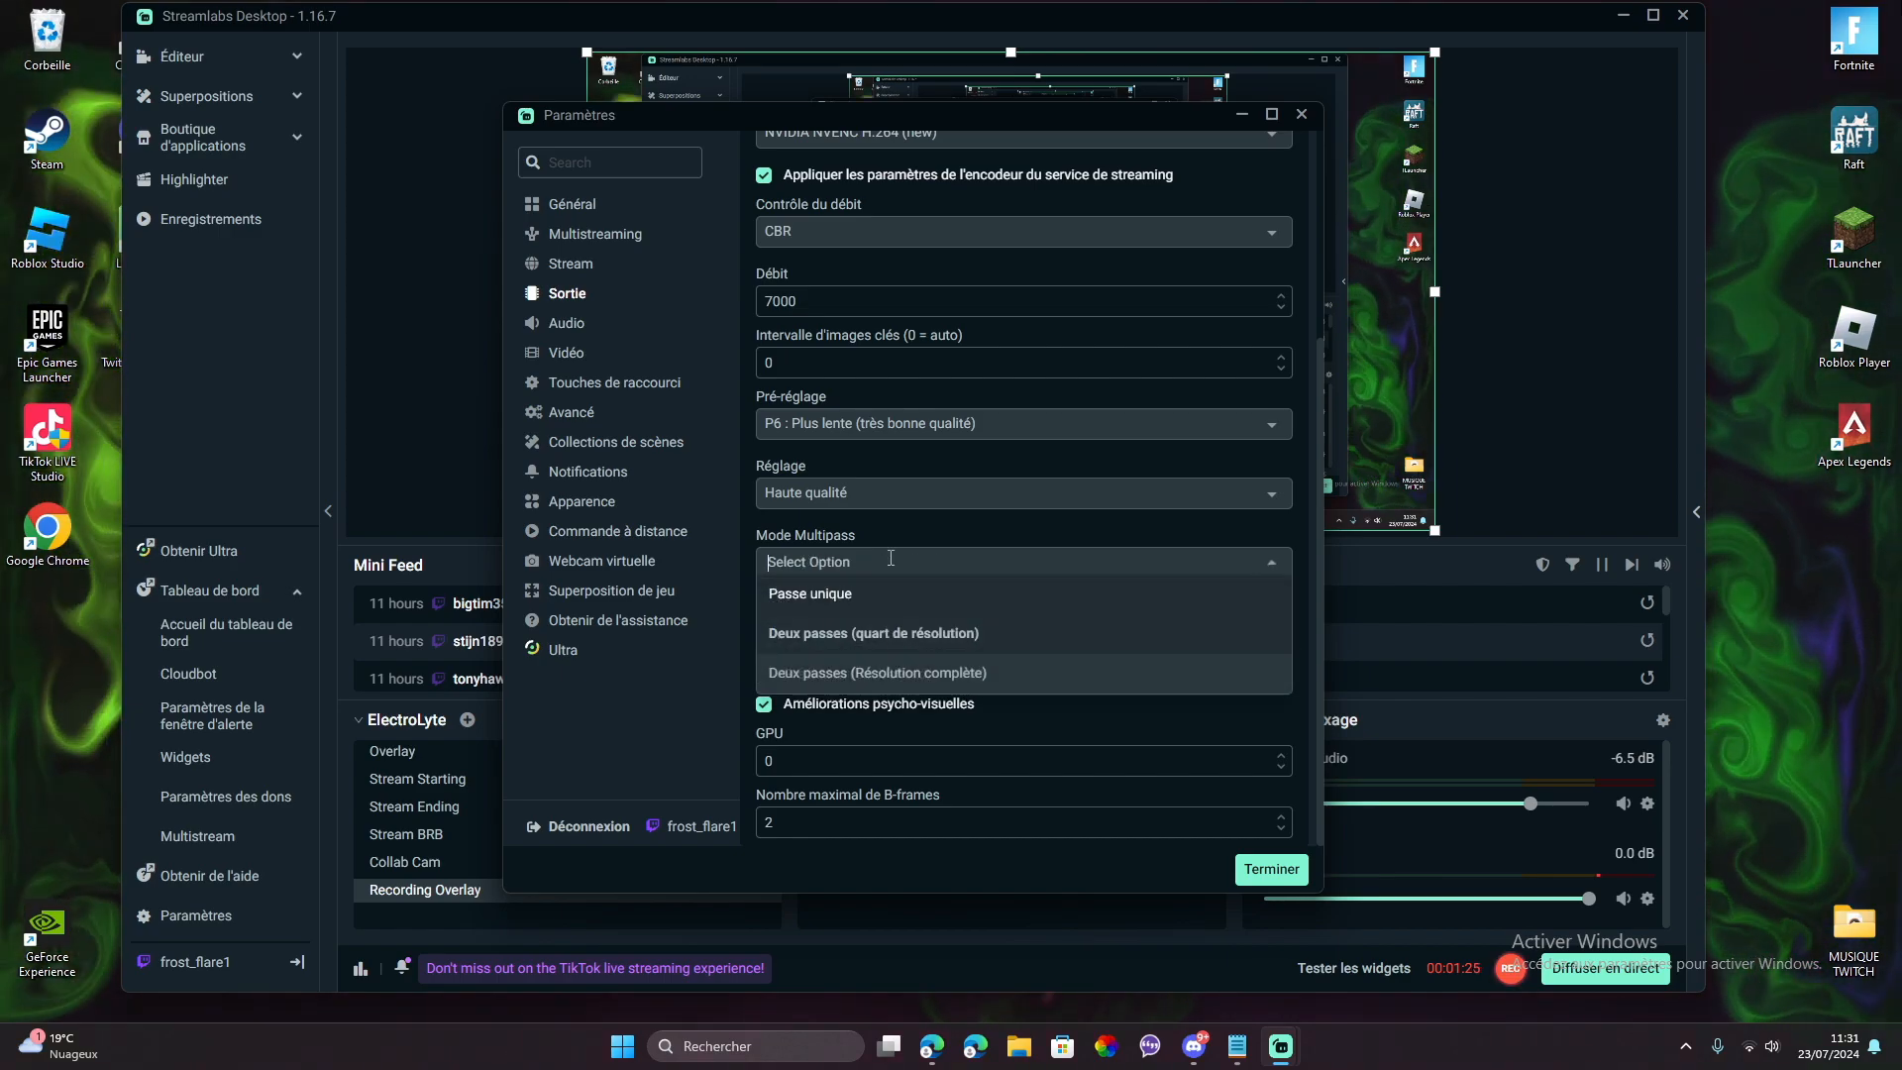
left_click(837, 642)
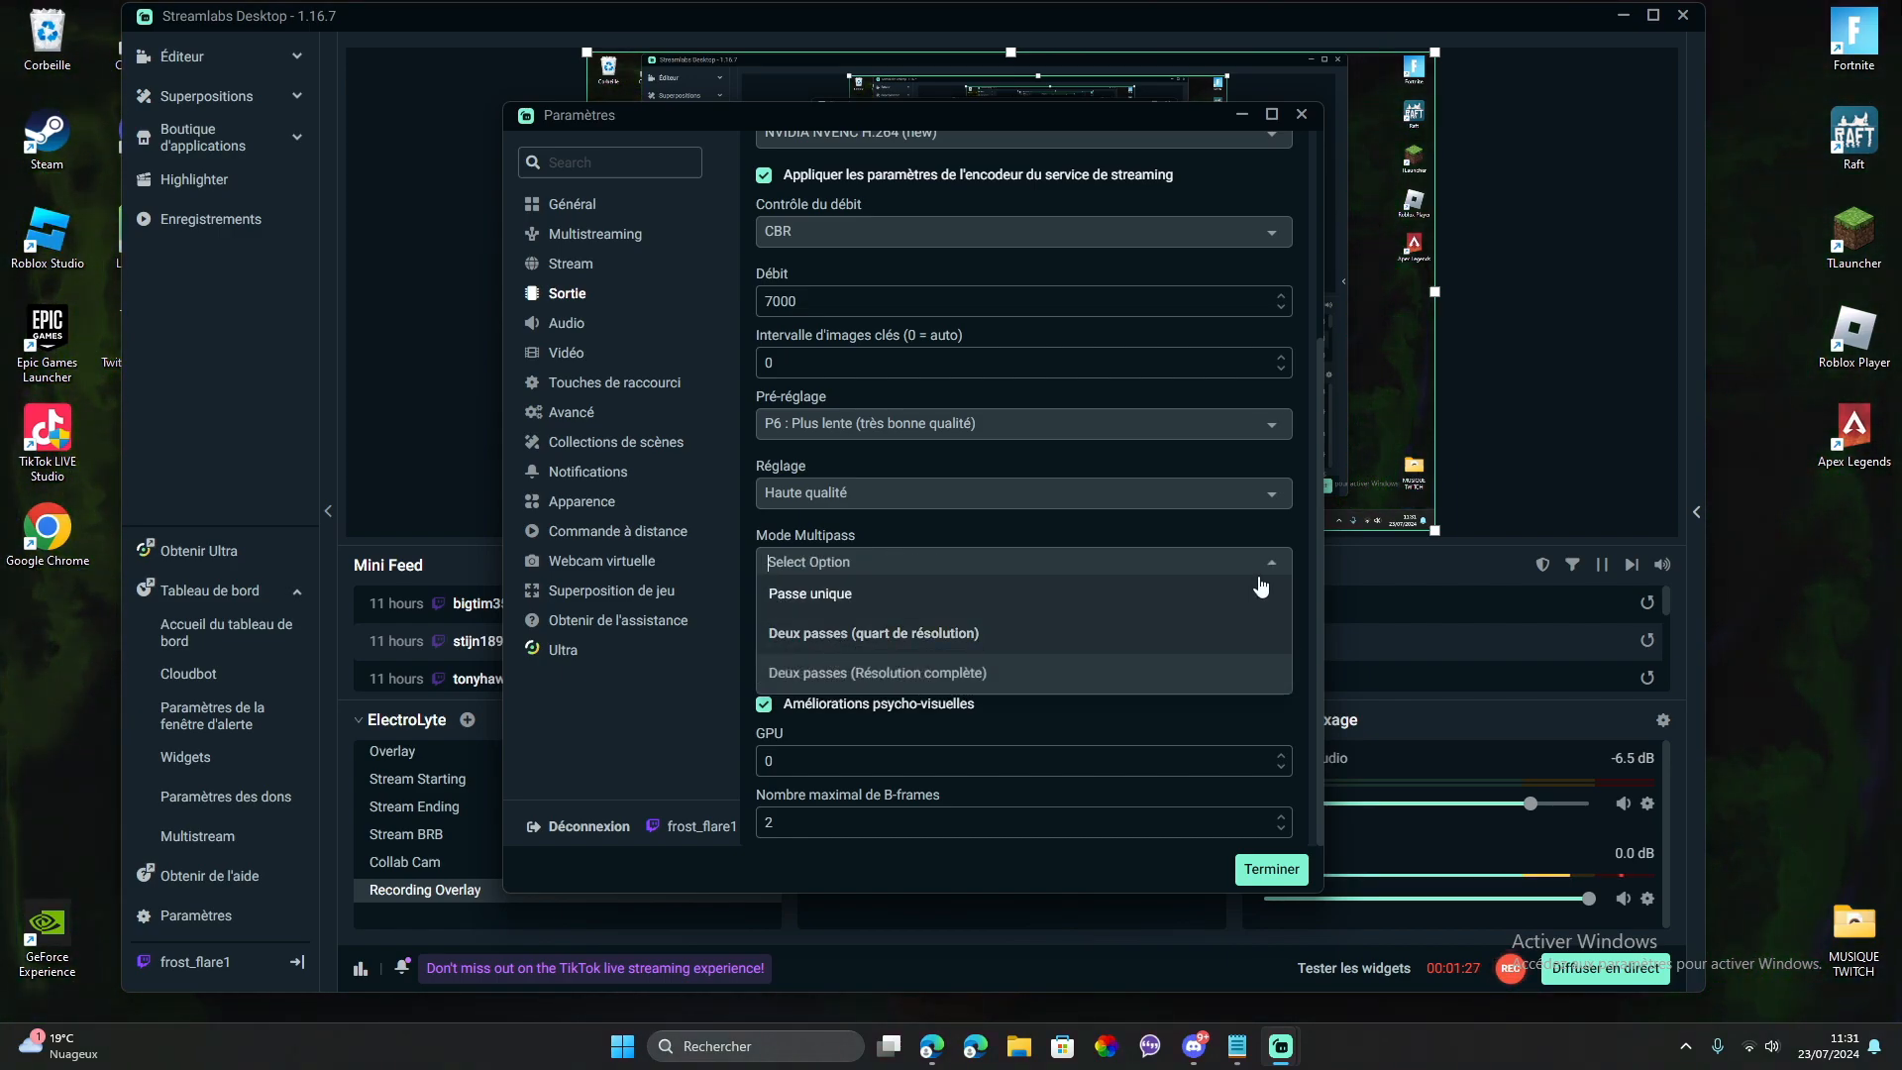
- Examine the encoder profile choices and the maximum number of B-frames
left_click(919, 644)
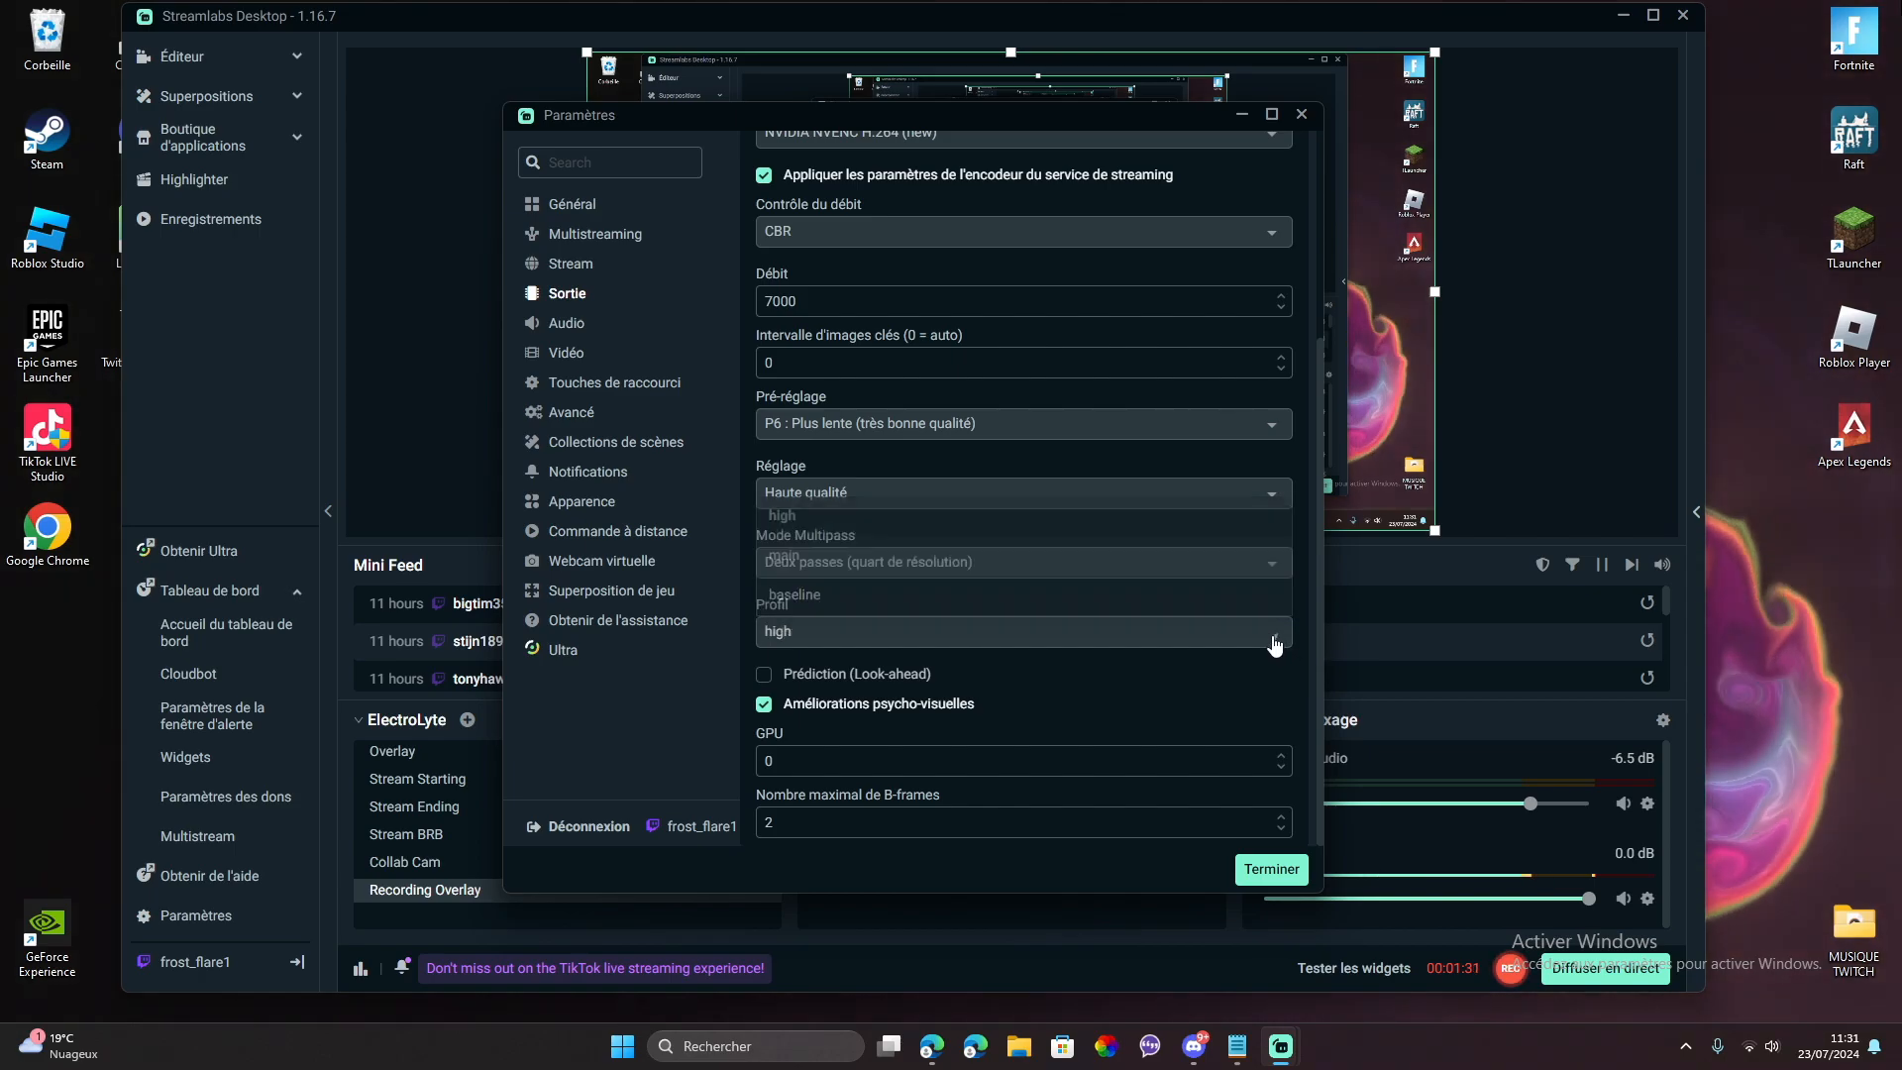
left_click(1270, 639)
left_click(820, 821)
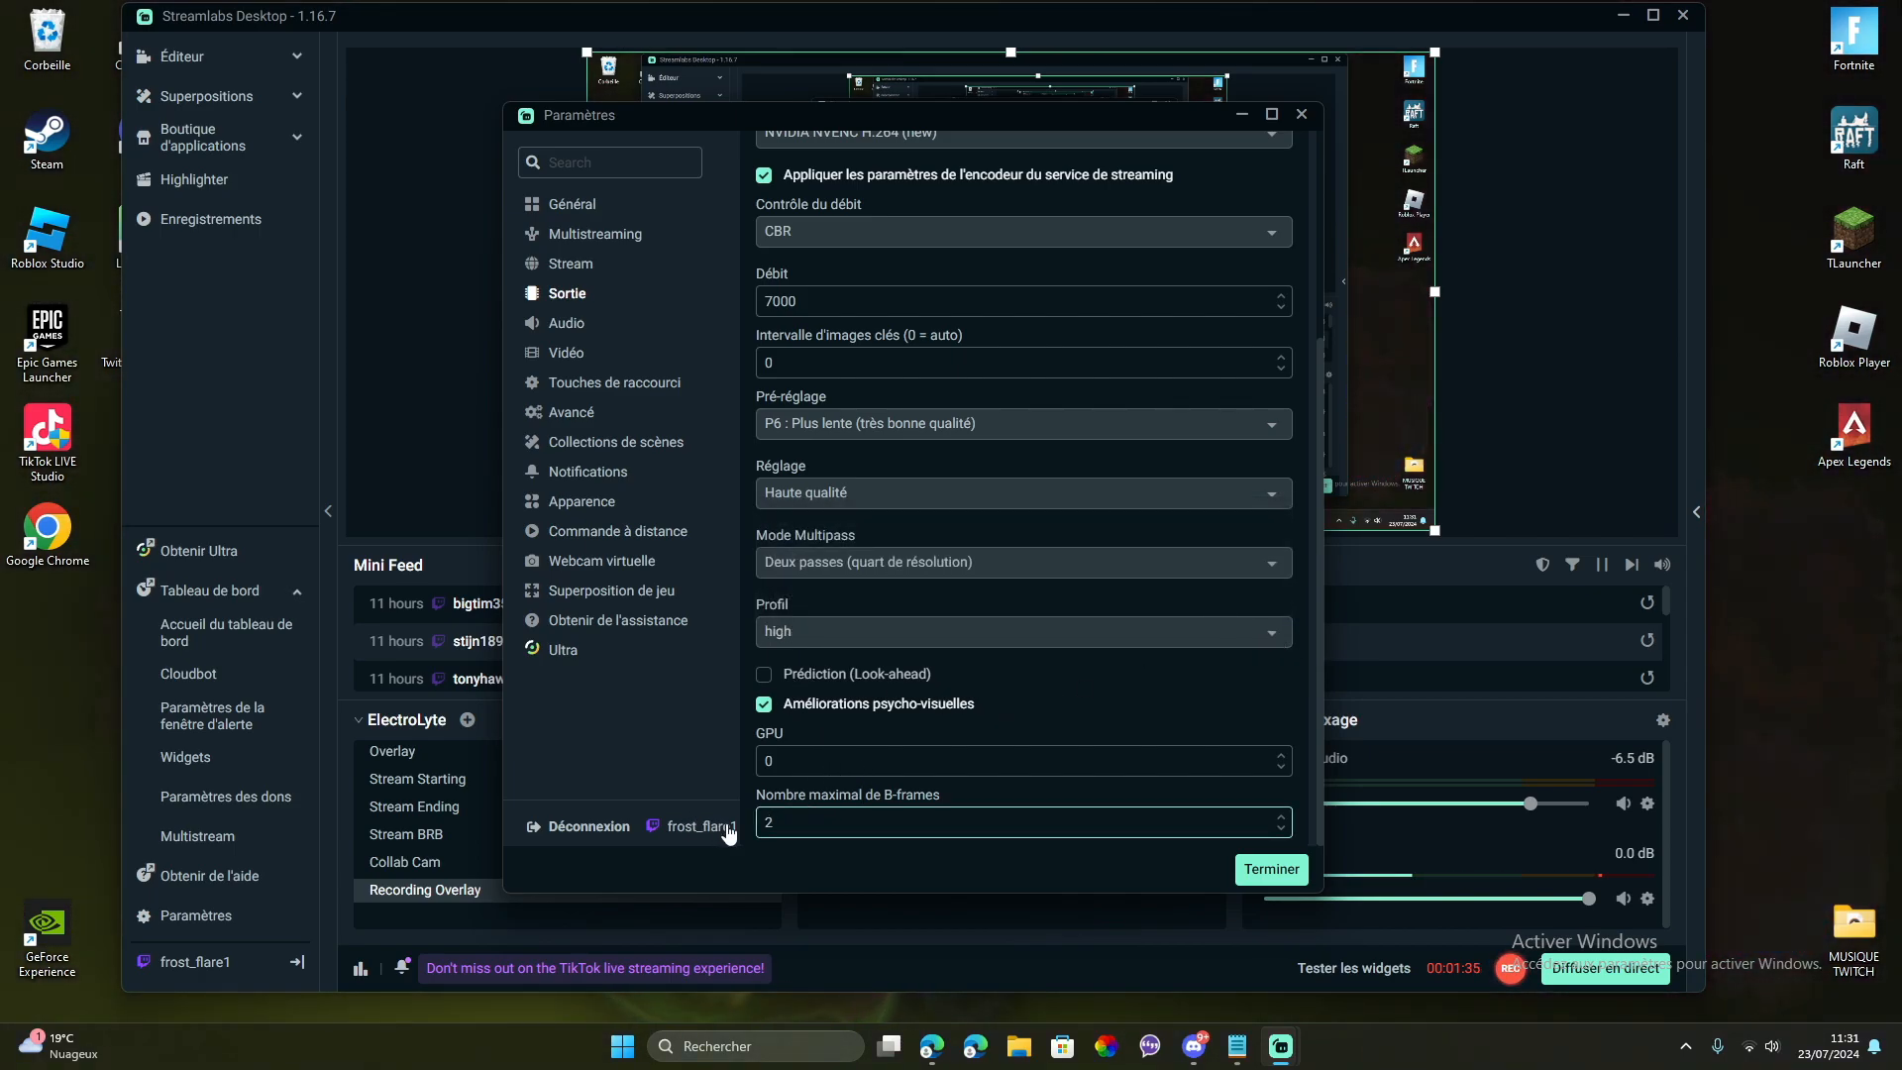
- Open the Audio settings and examine the sample rate and channel choices
left_click(560, 323)
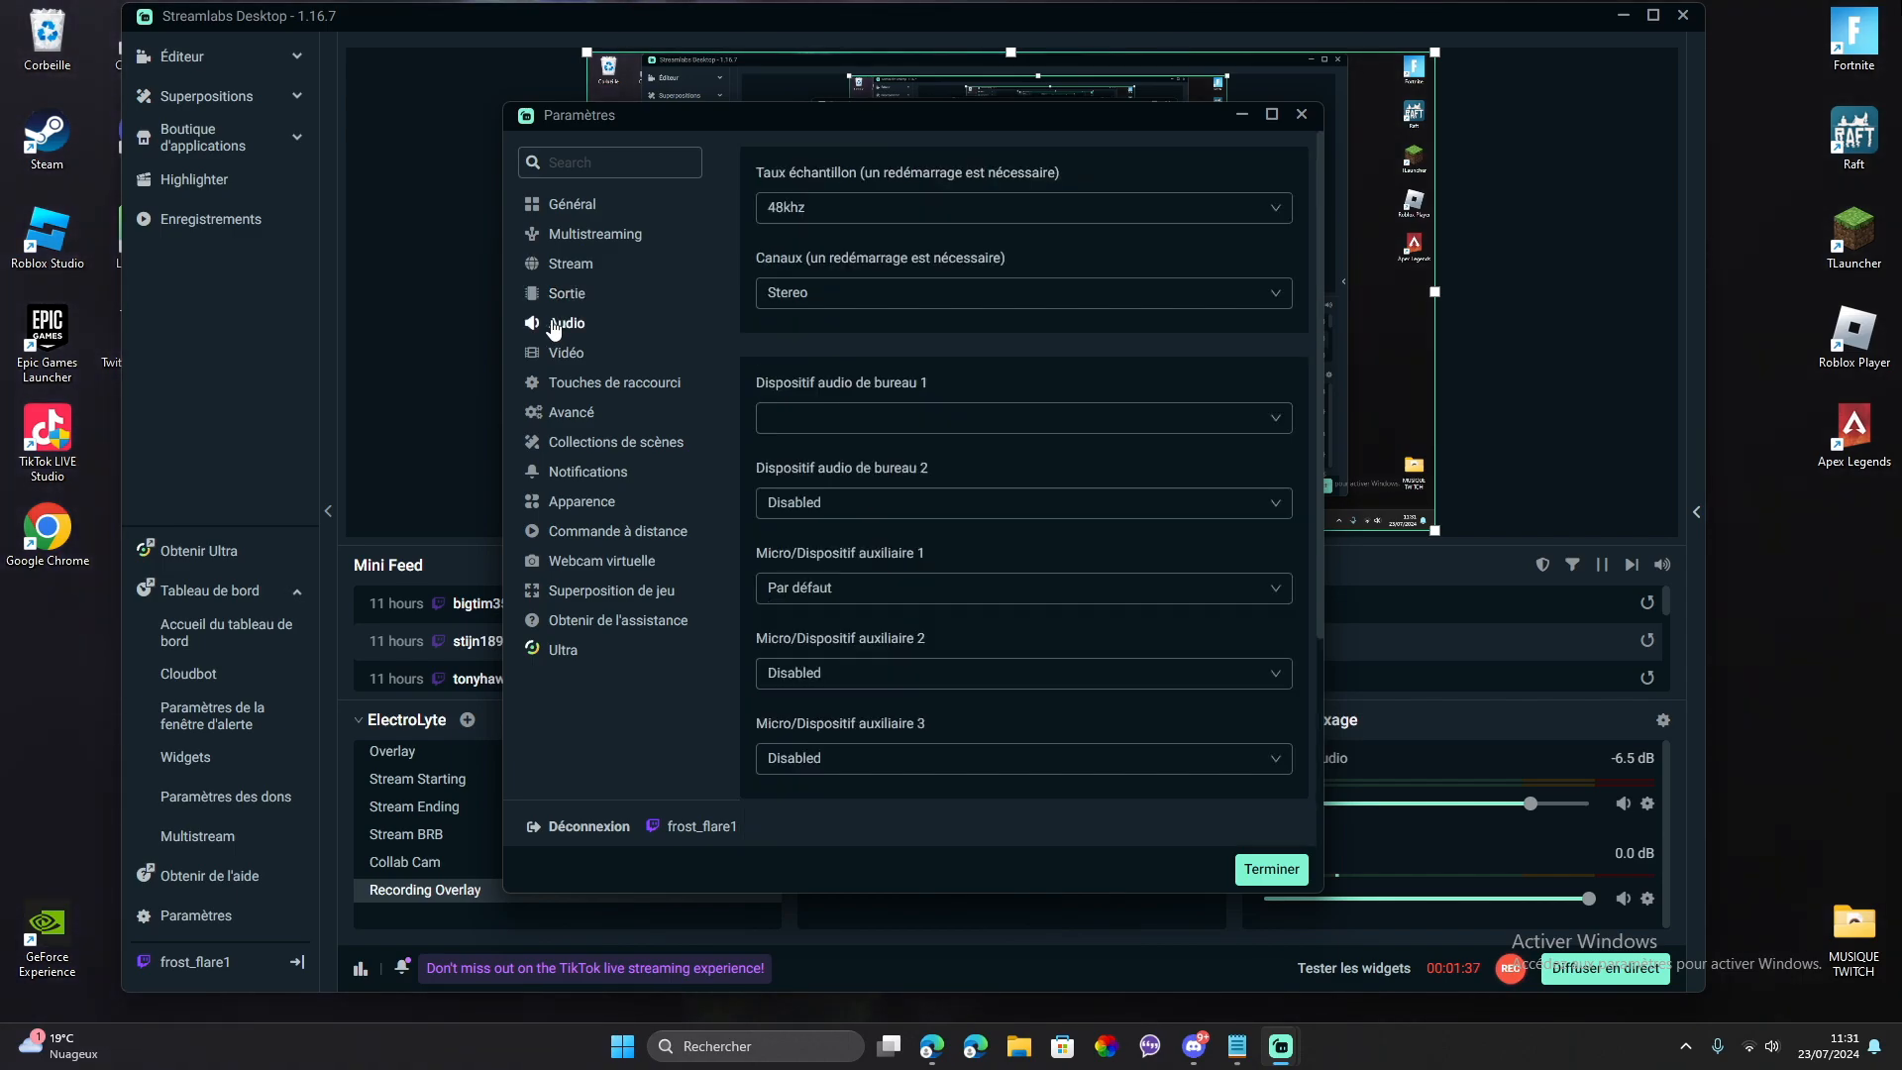
left_click(839, 210)
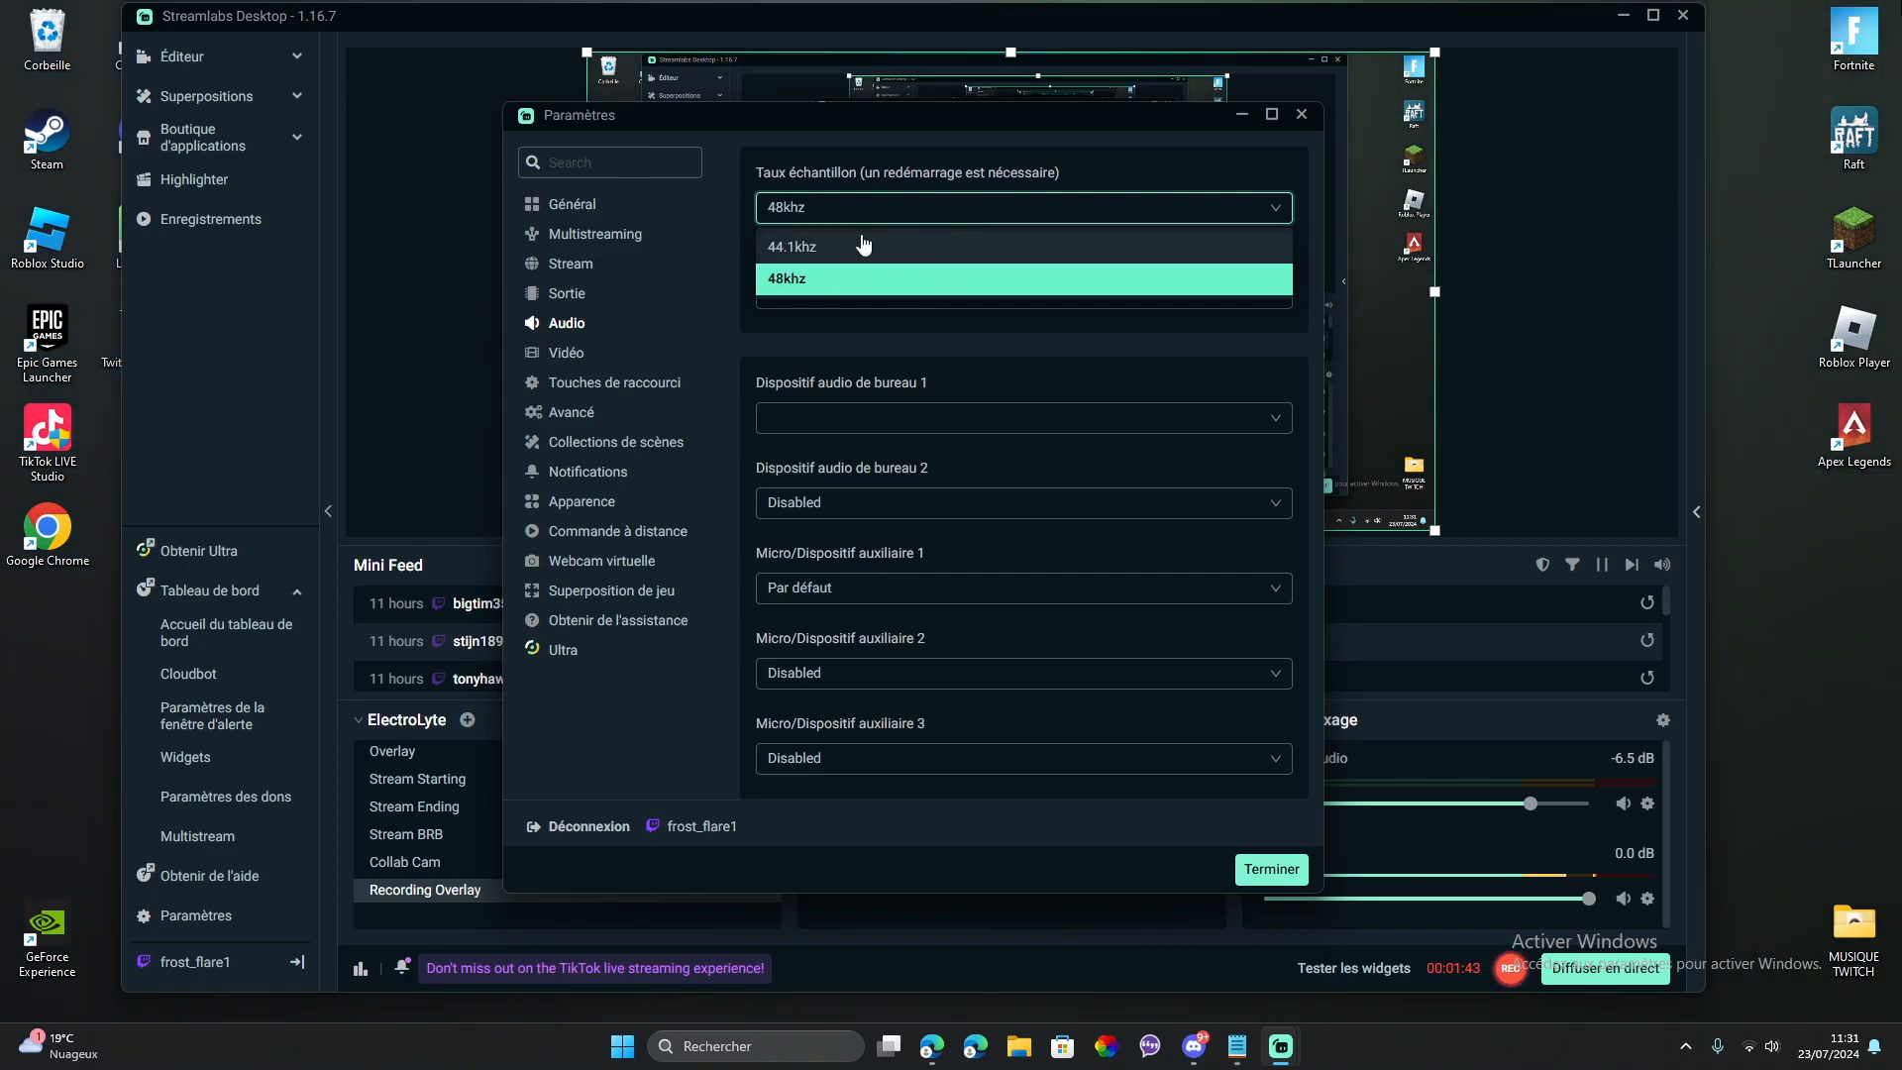
left_click(887, 222)
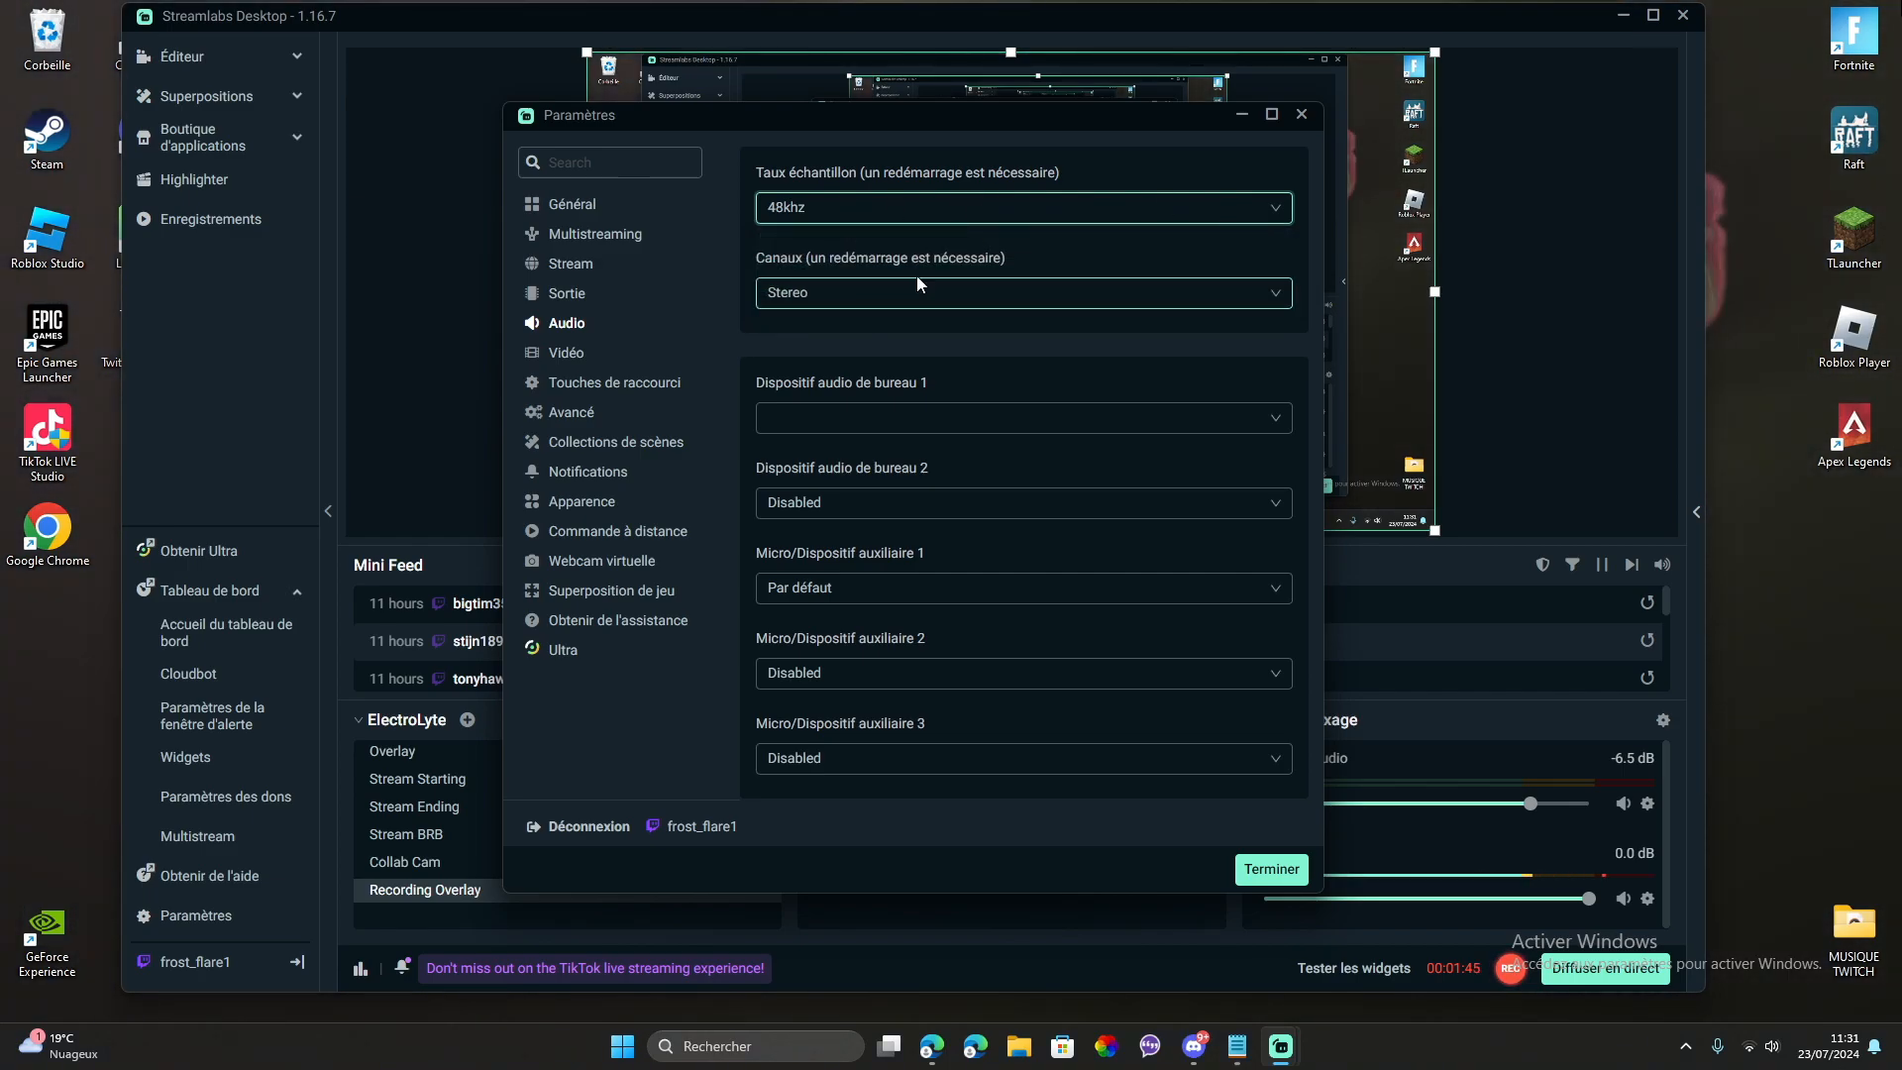
left_click(821, 310)
left_click(887, 303)
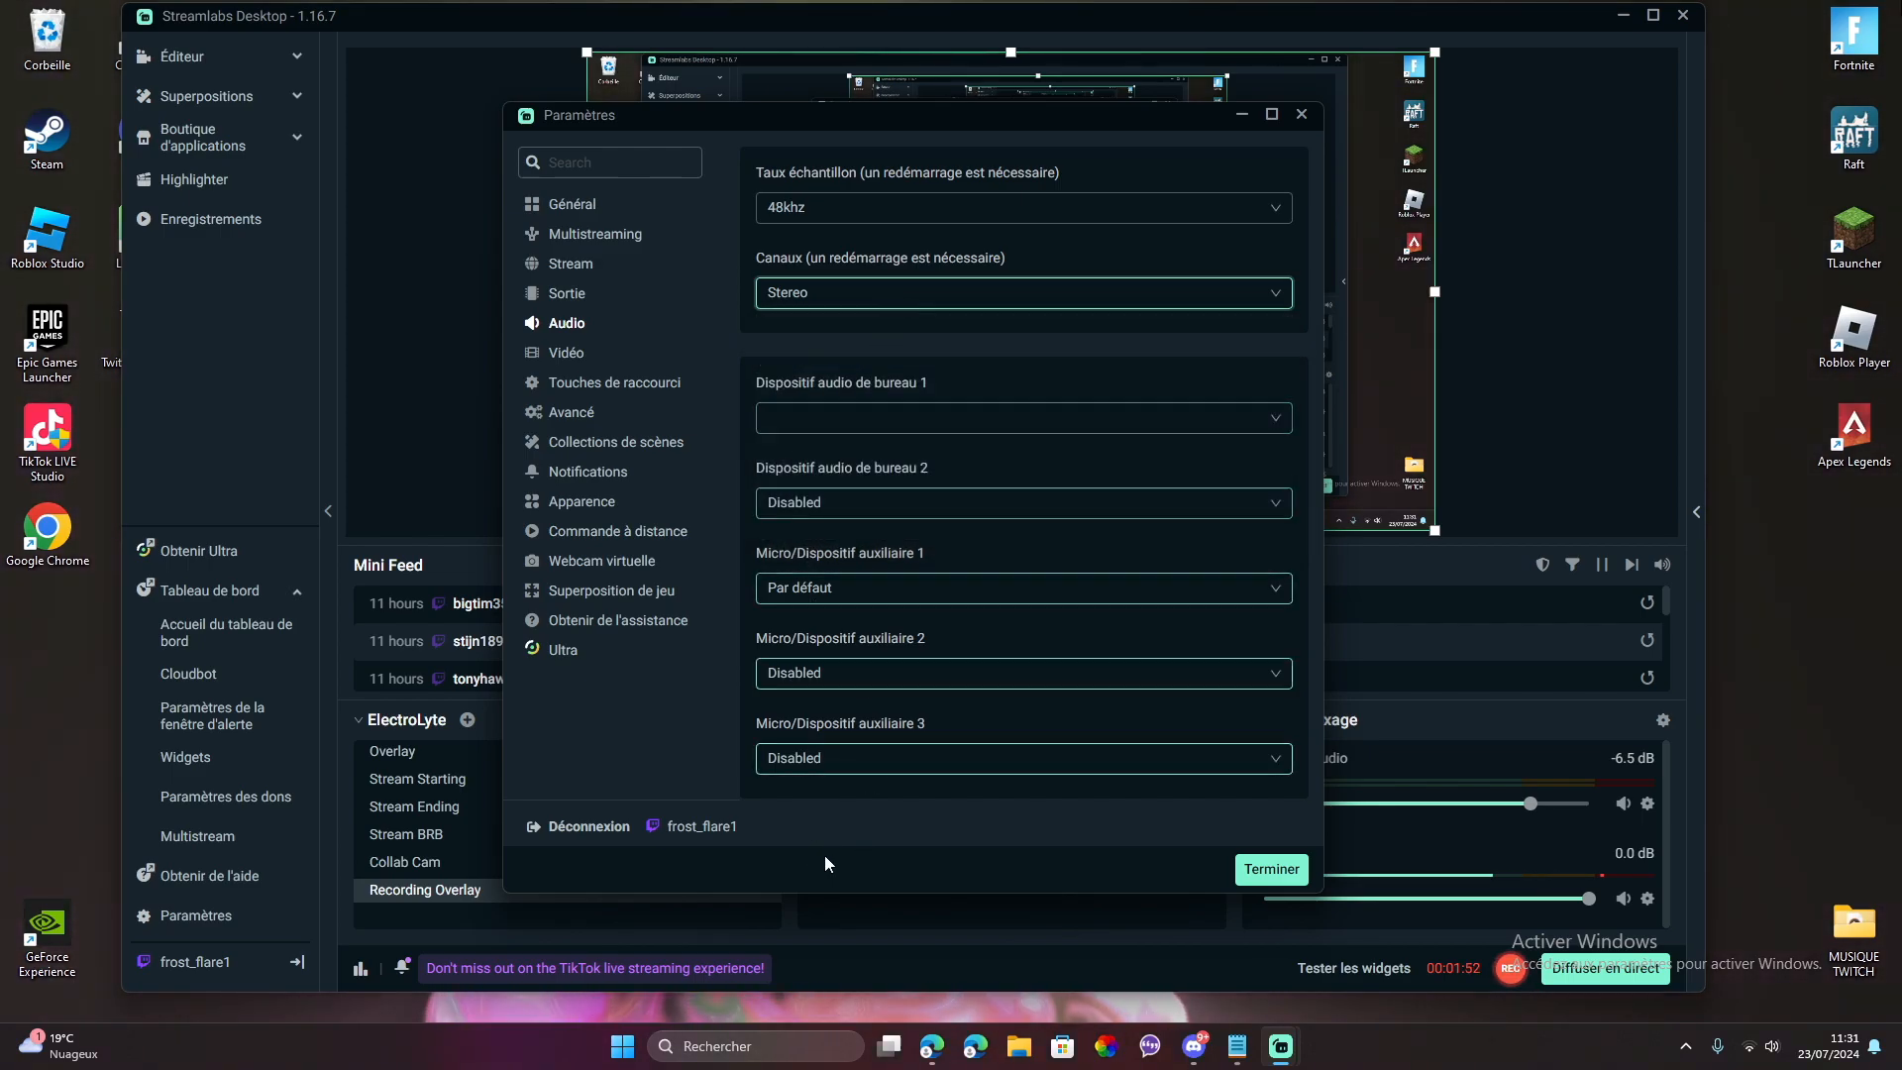
- Examine the Vidéo resolution and FPS settings and the hotkey assignments under Touches de raccourci
left_click(567, 353)
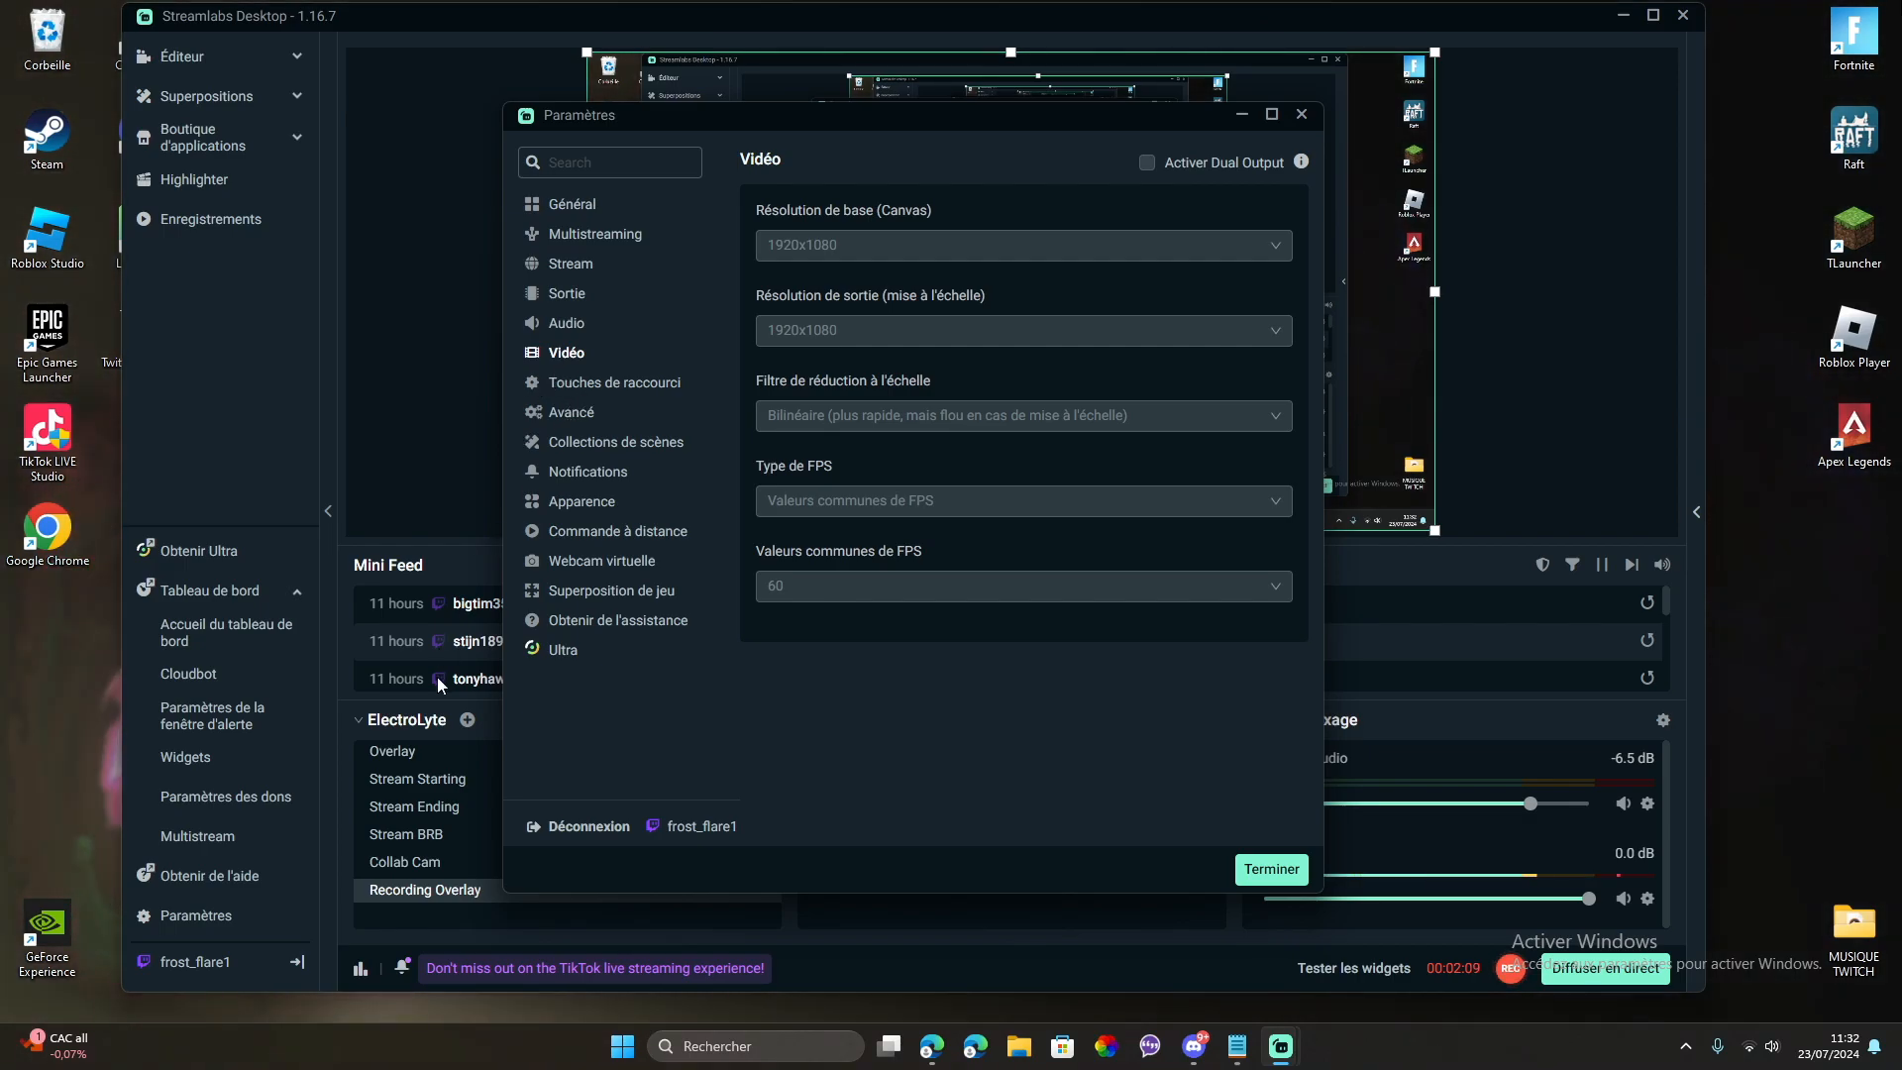
left_click(600, 385)
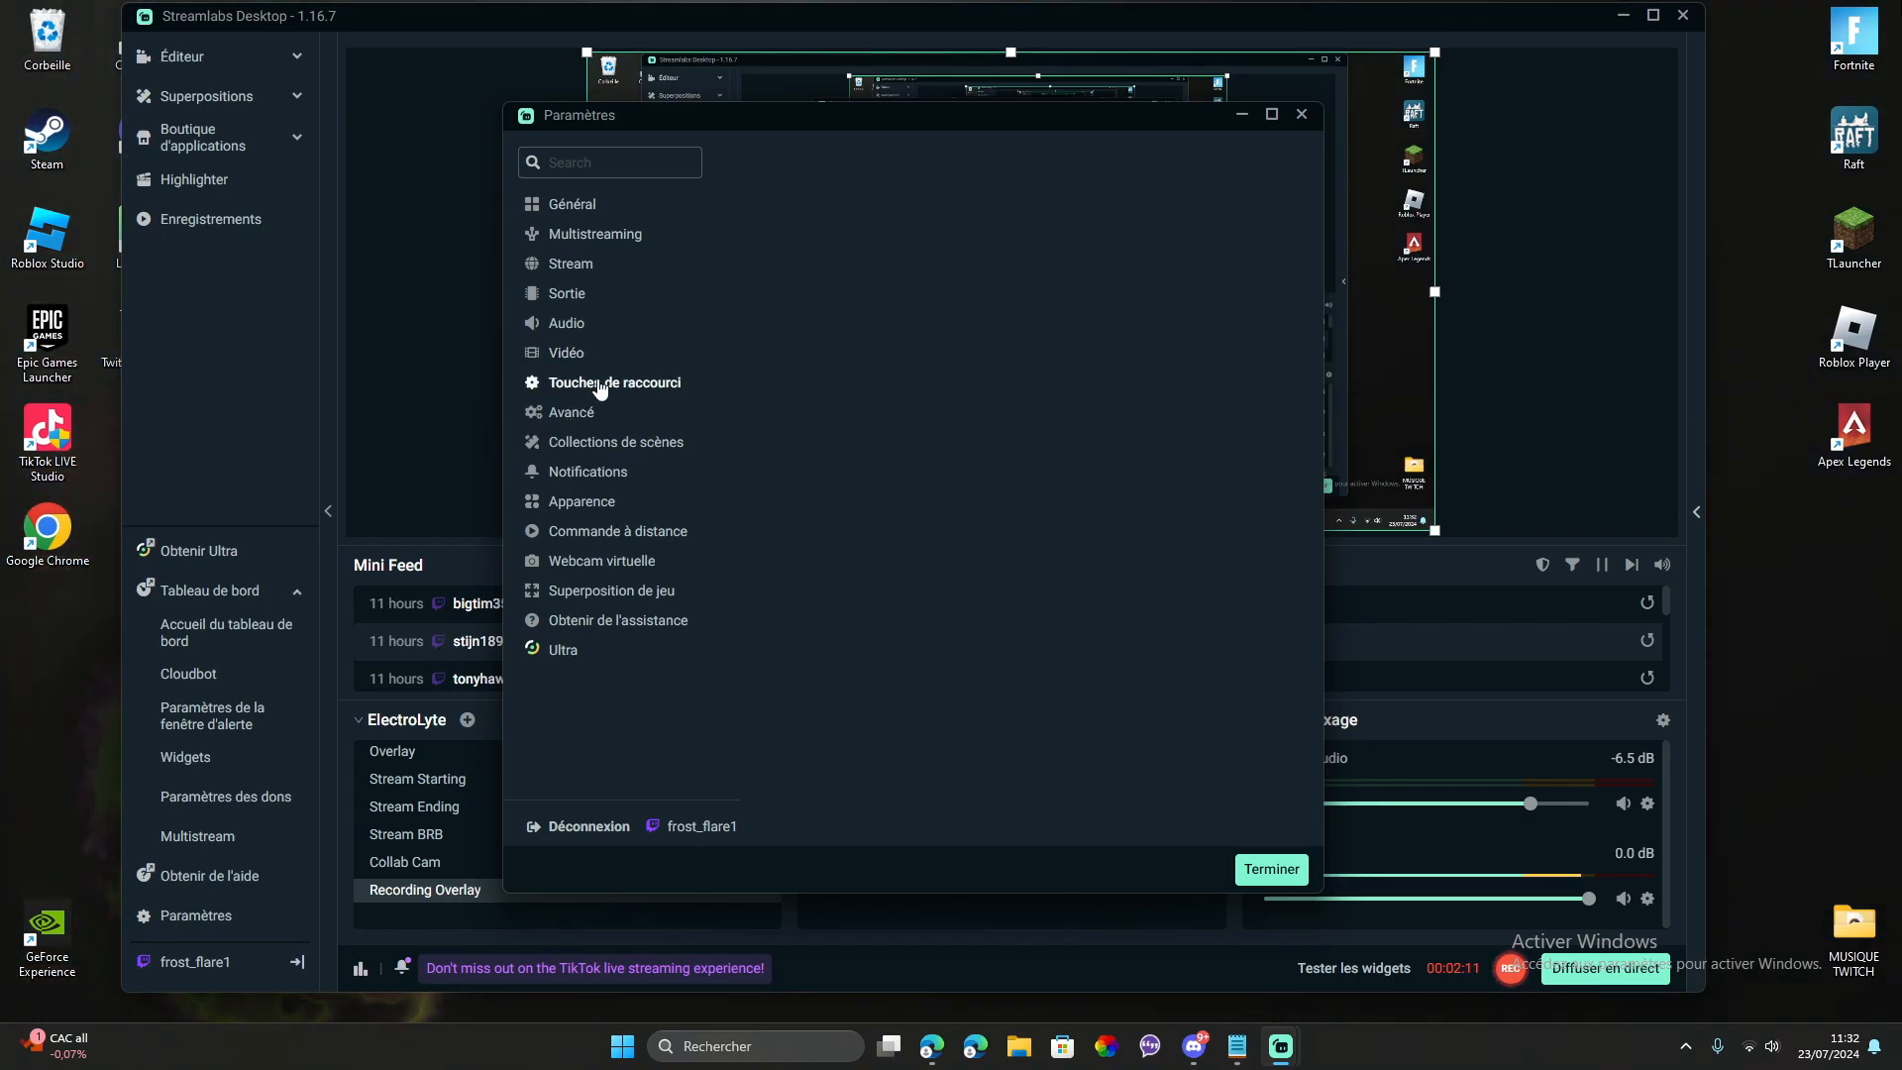
scroll(961, 347, "down", 6)
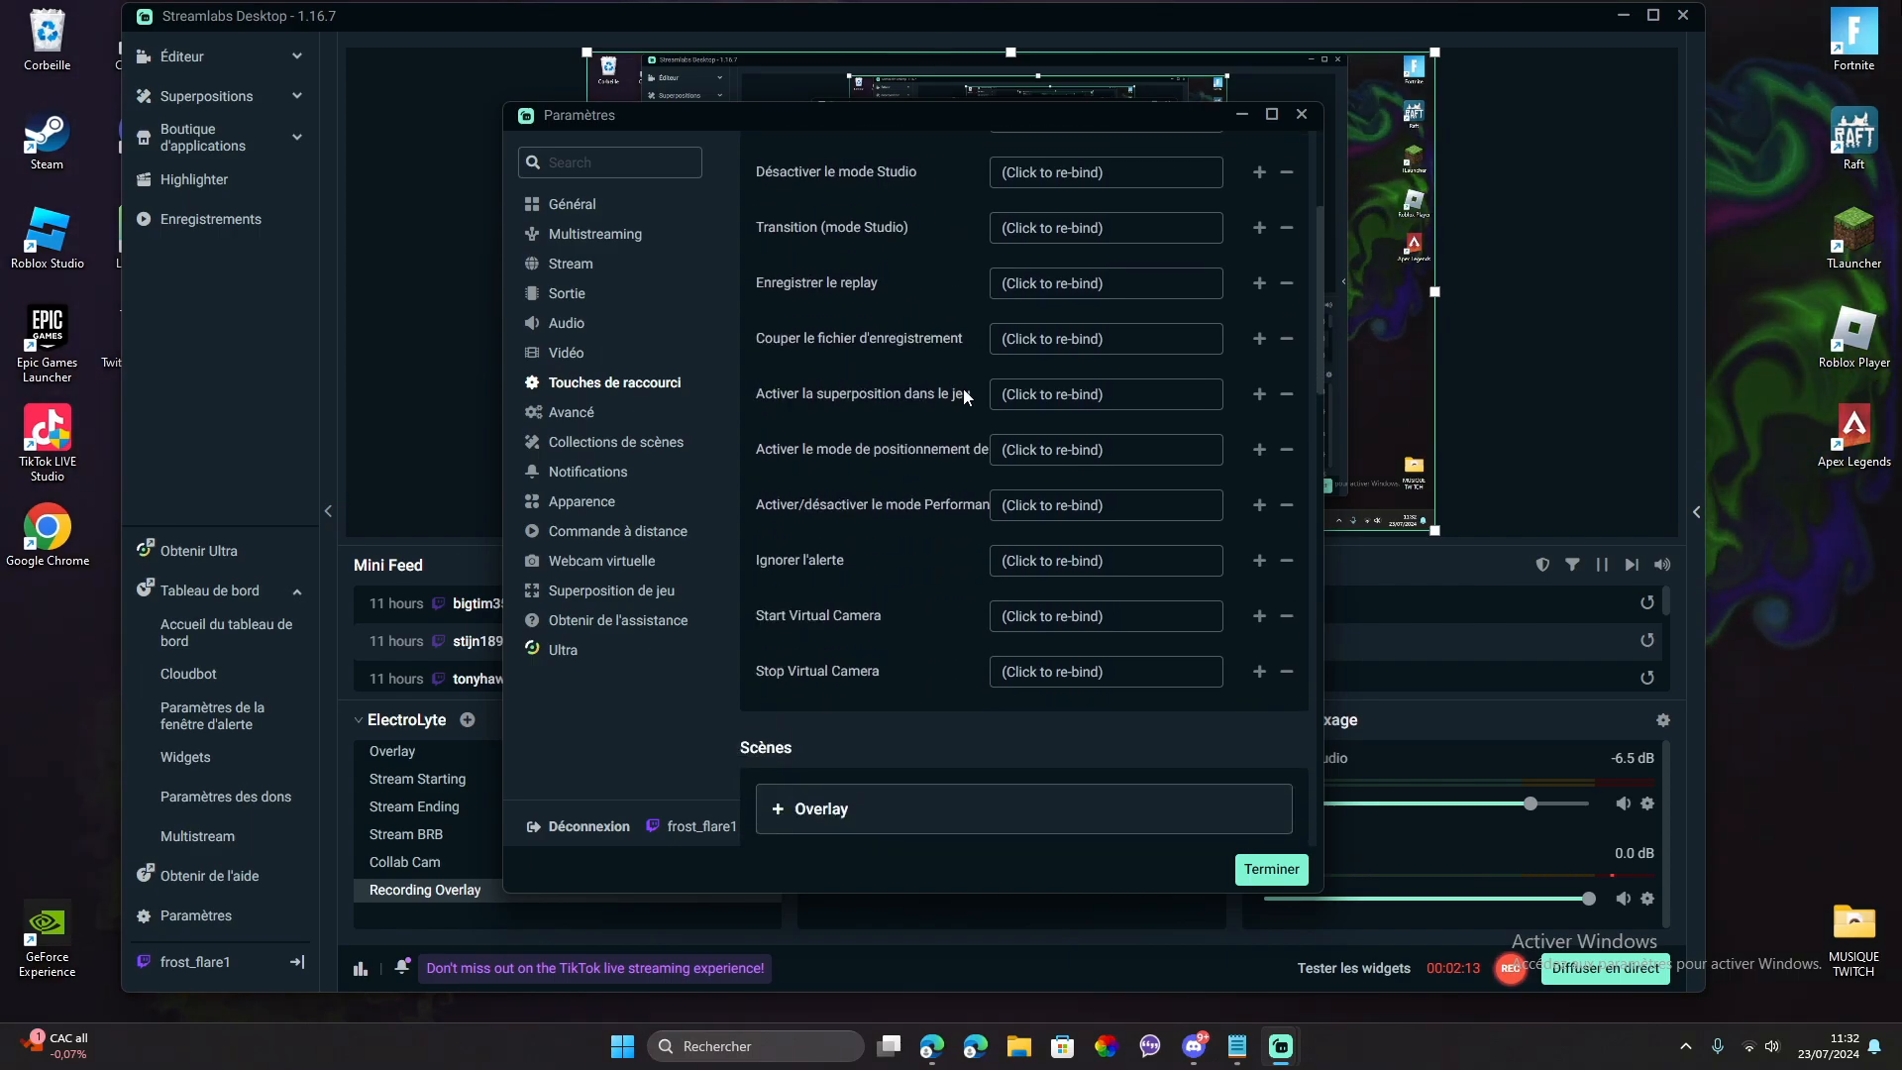
scroll(942, 437, "up", 6)
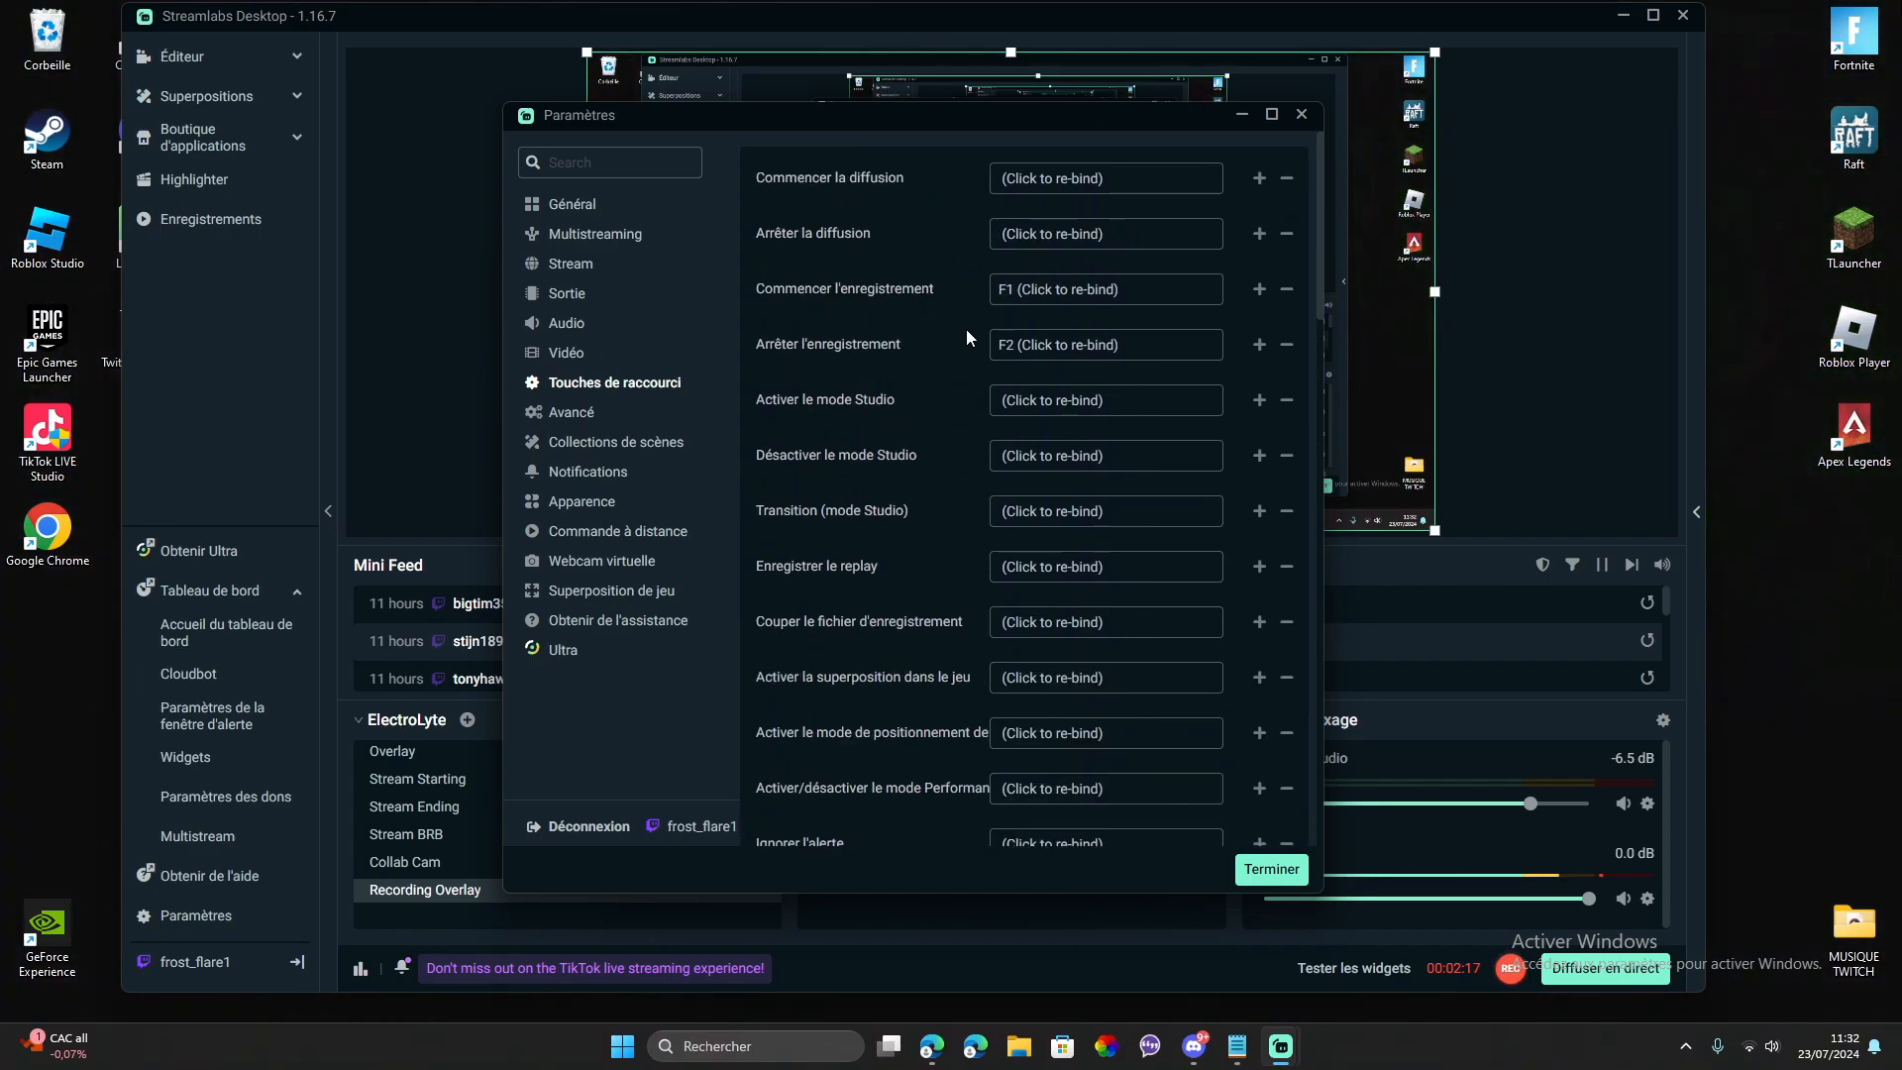
- Examine the Avancé settings, including the choices under Format de couleur and the audio and recording options
left_click(576, 414)
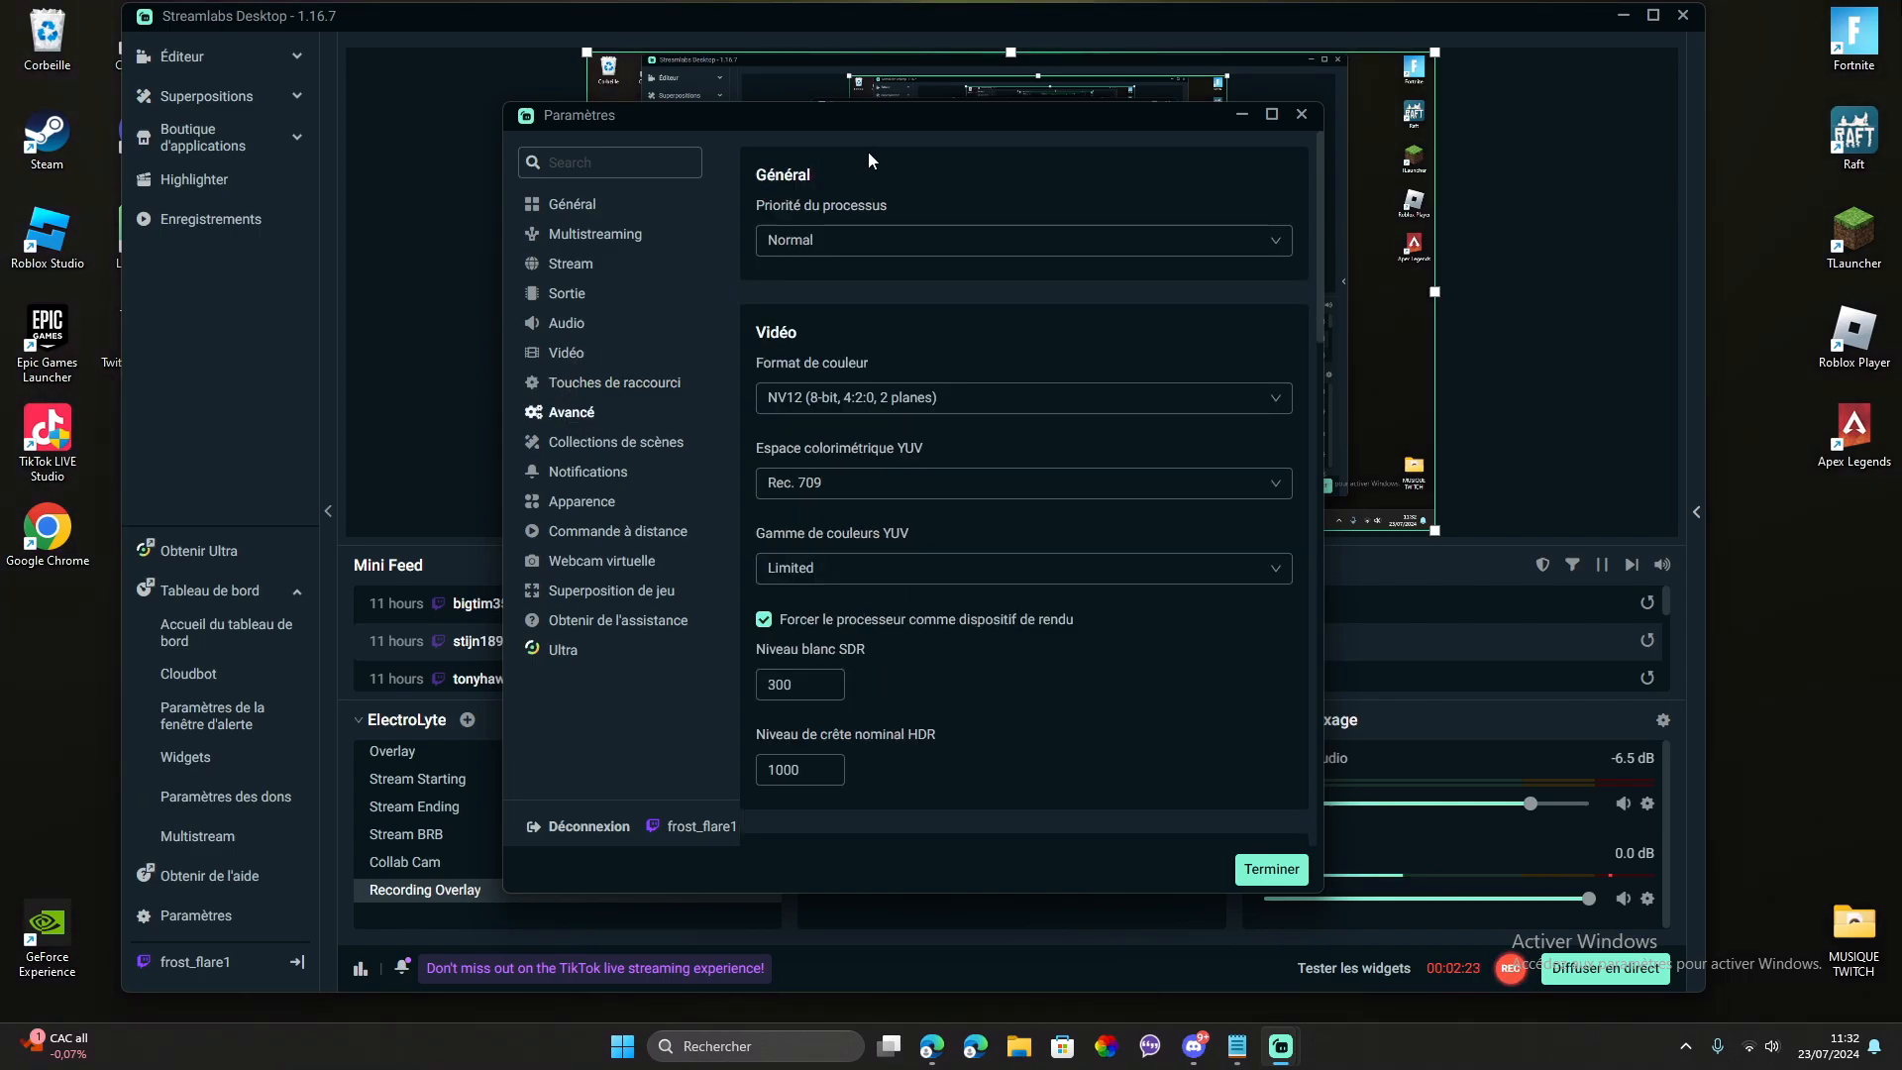
scroll(828, 337, "down", 2)
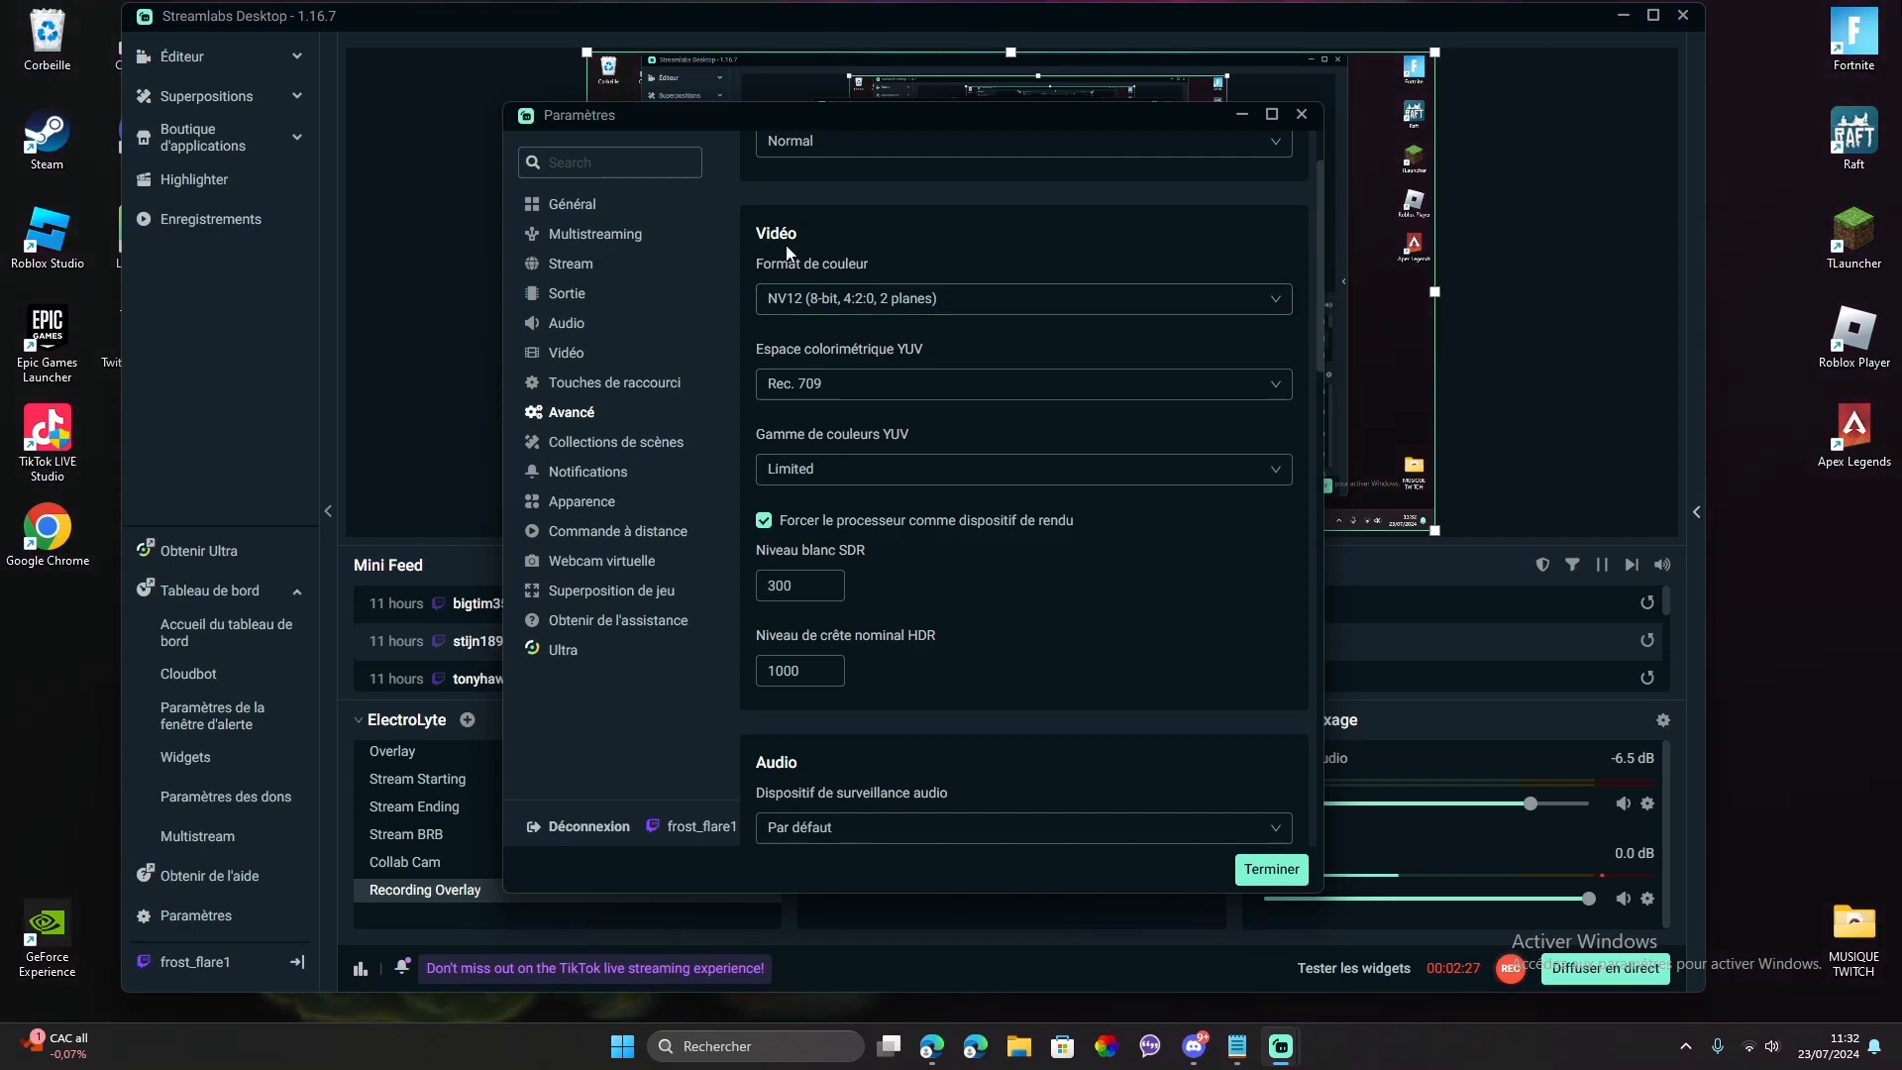
left_click(798, 299)
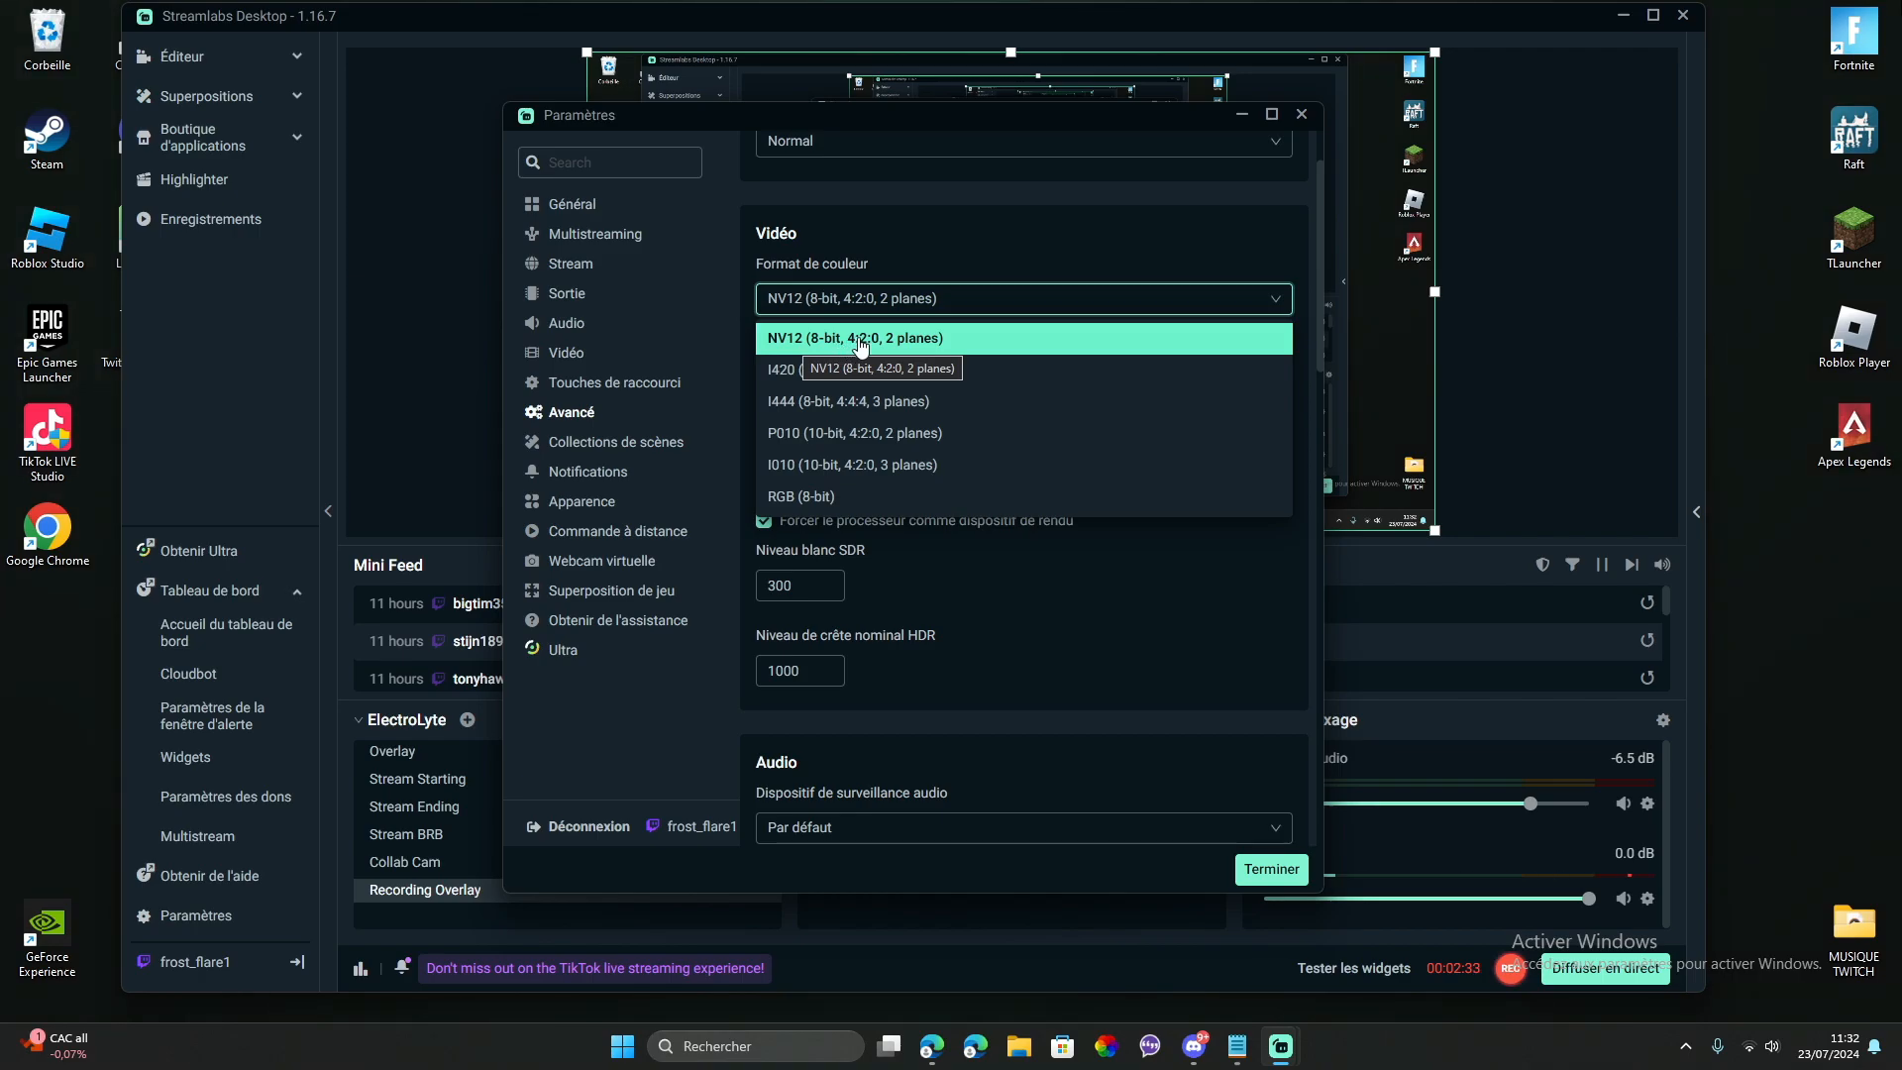
left_click(921, 299)
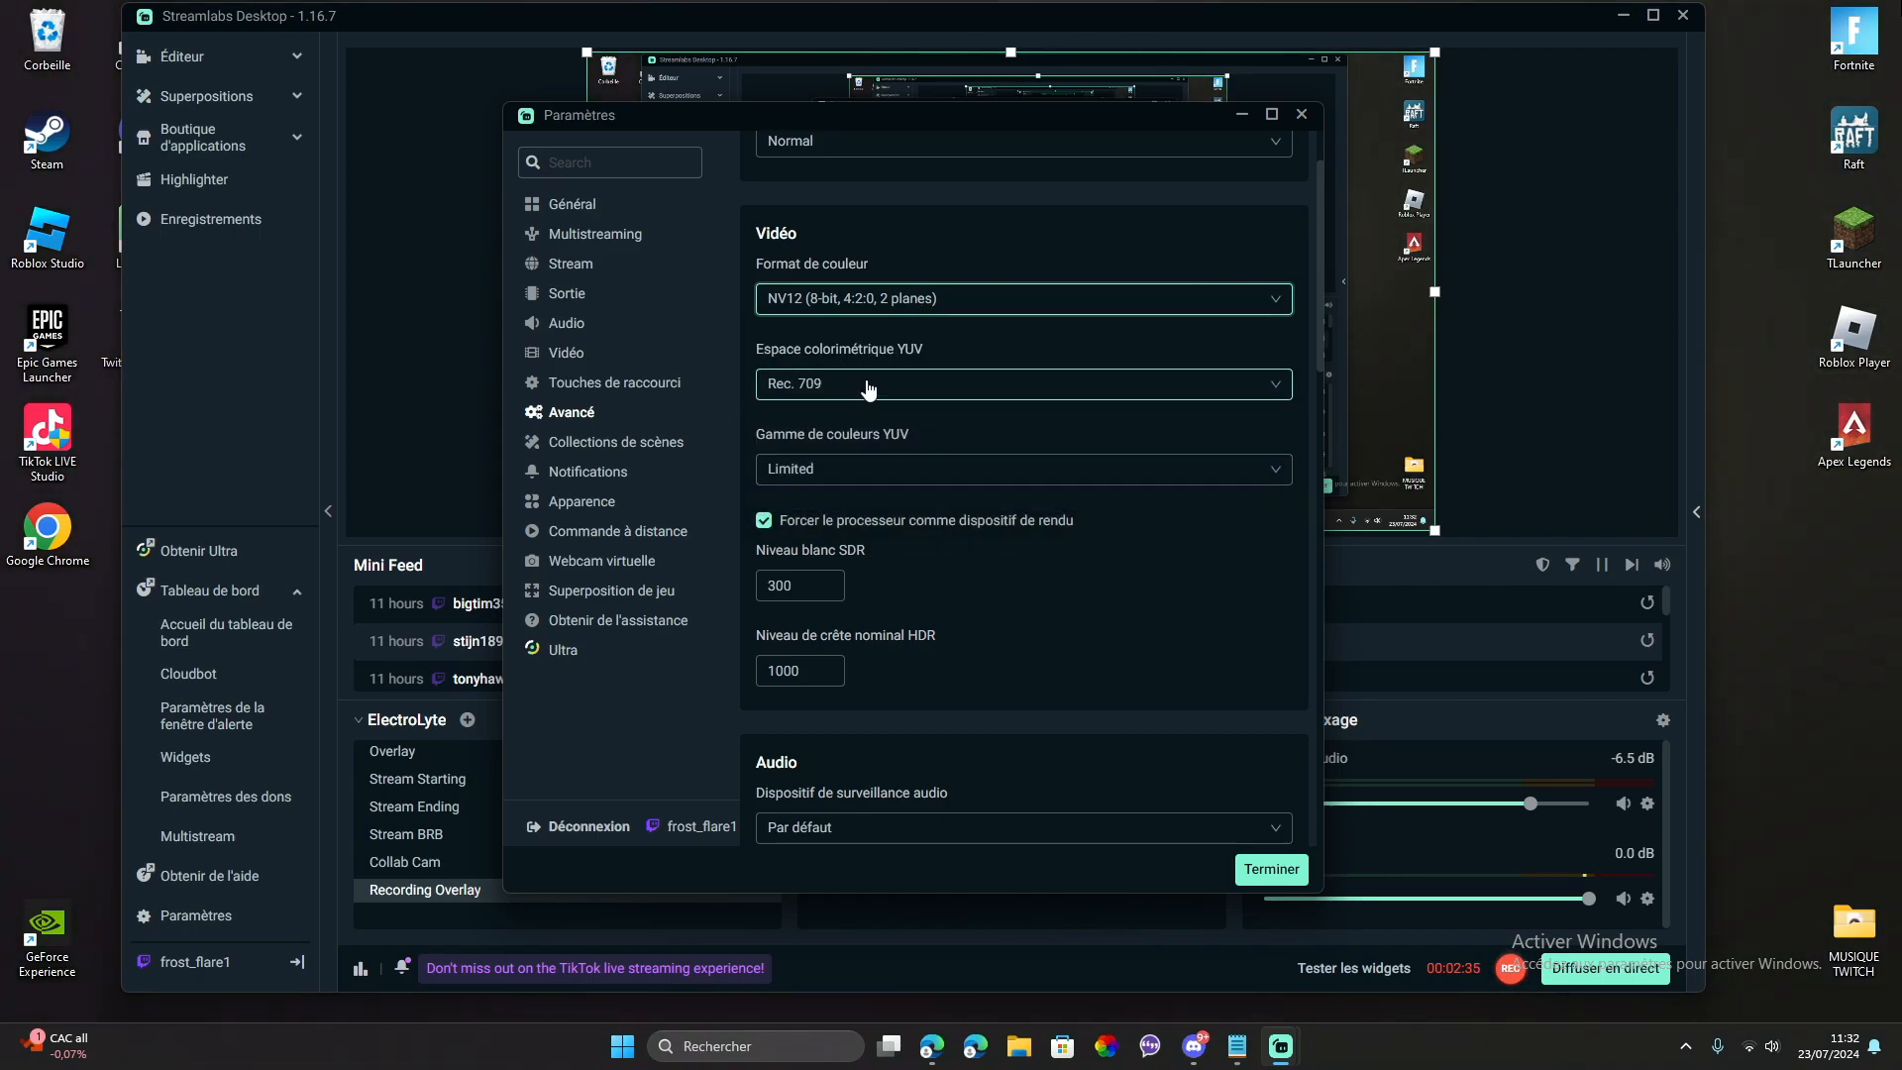
scroll(797, 413, "down", 4)
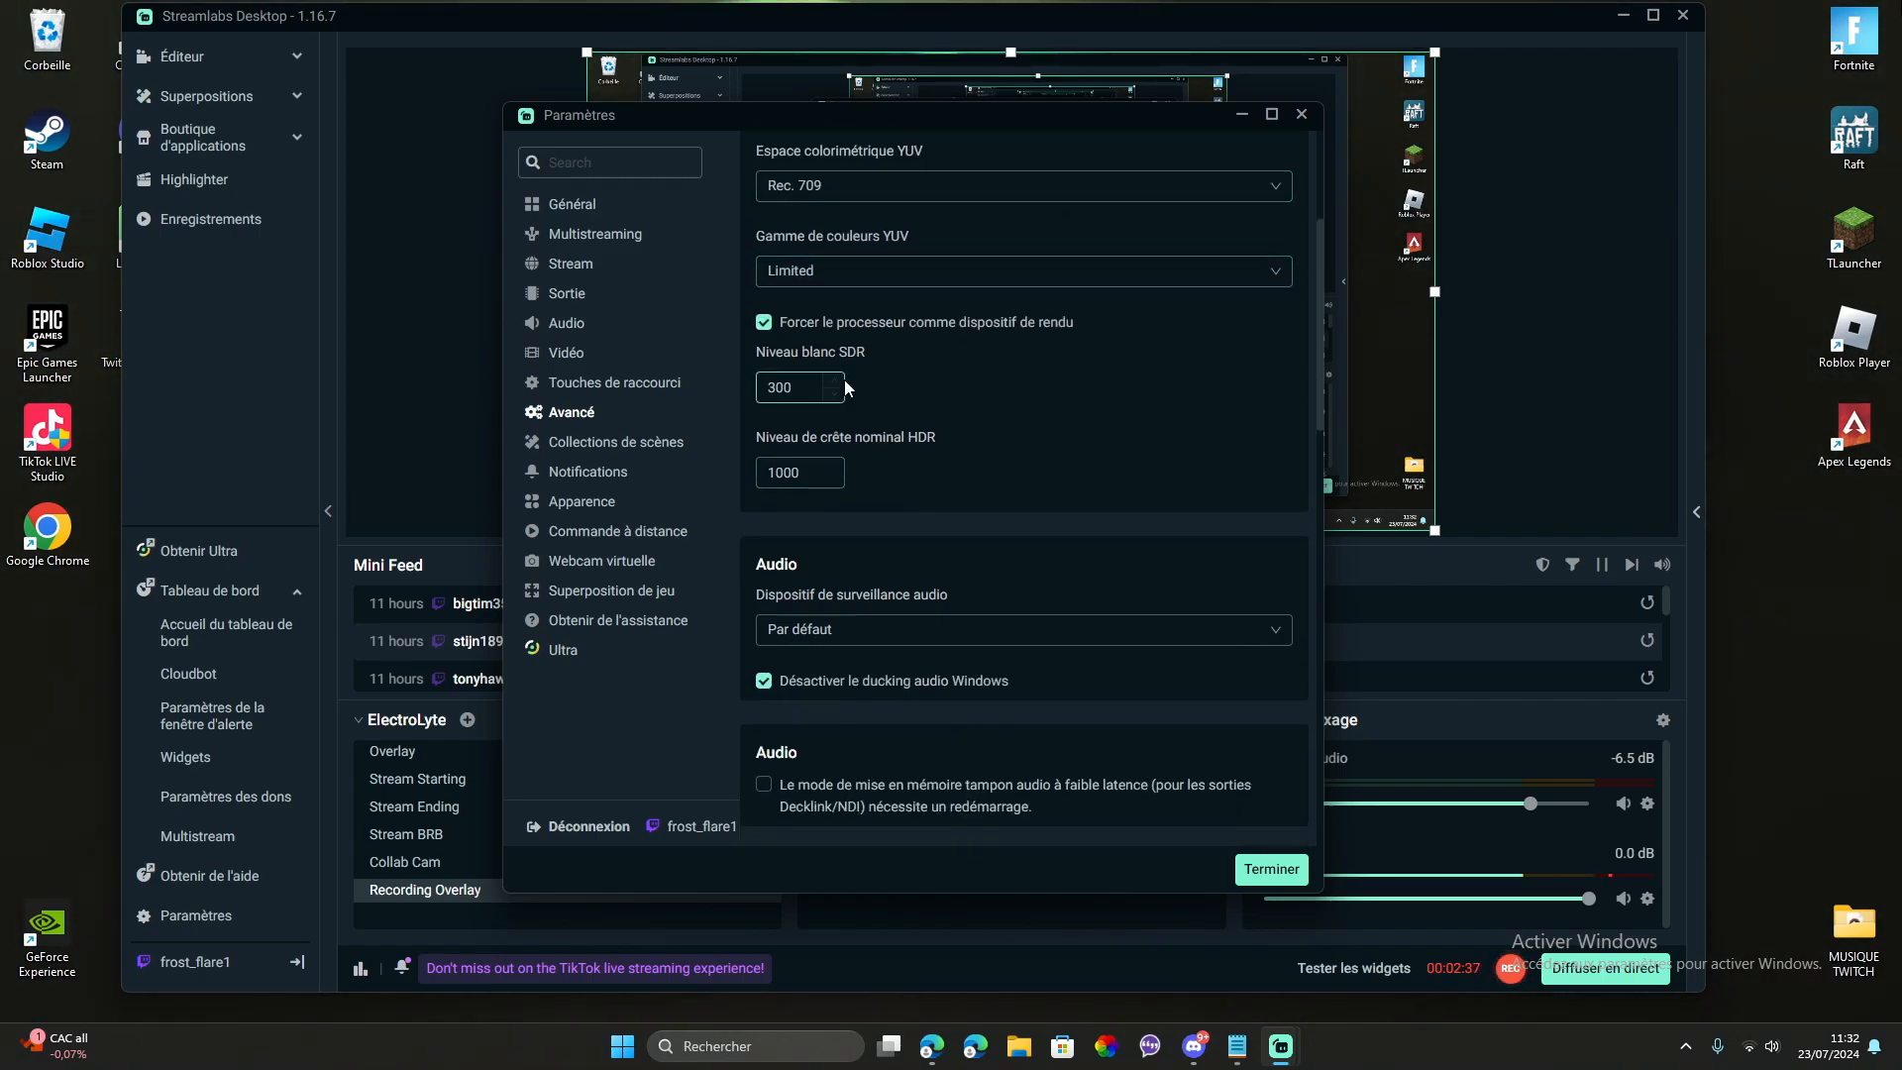
scroll(837, 478, "down", 3)
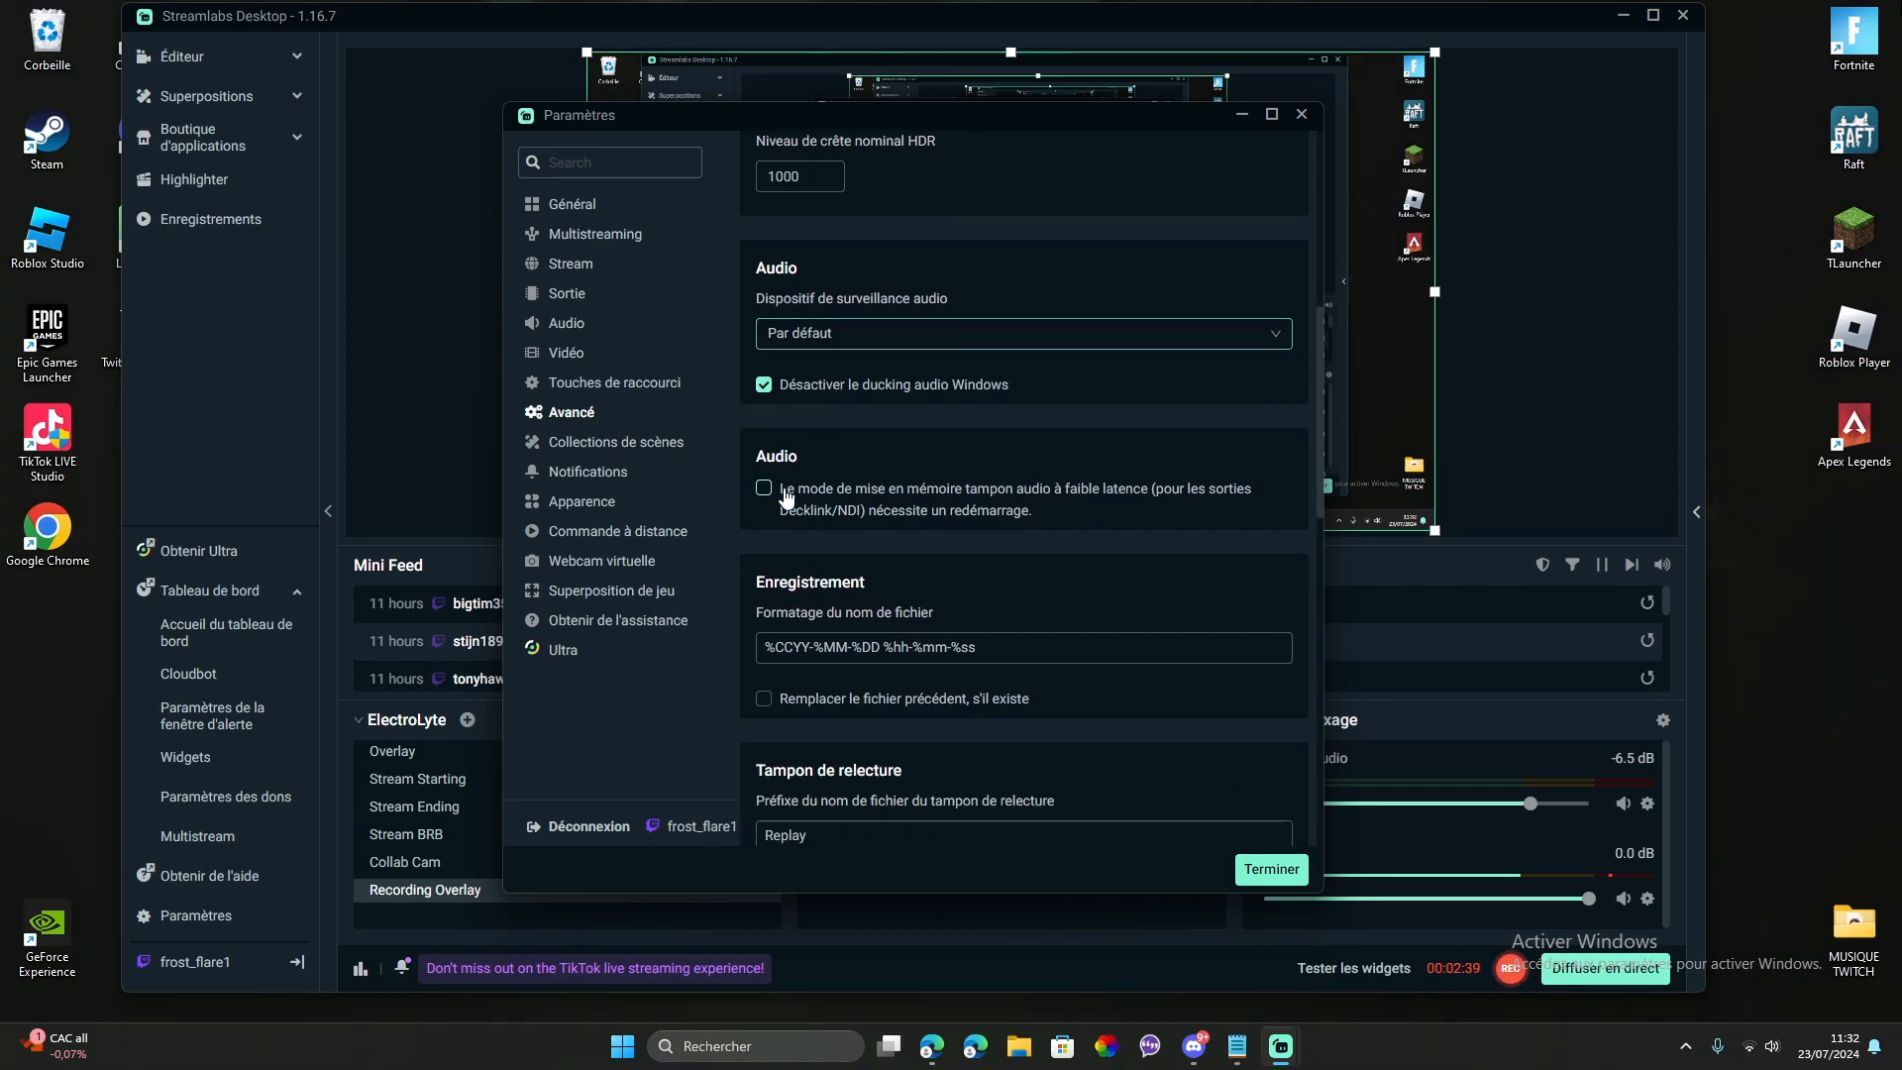
- Examine the Collections de scènes and Notifications settings
left_click(586, 444)
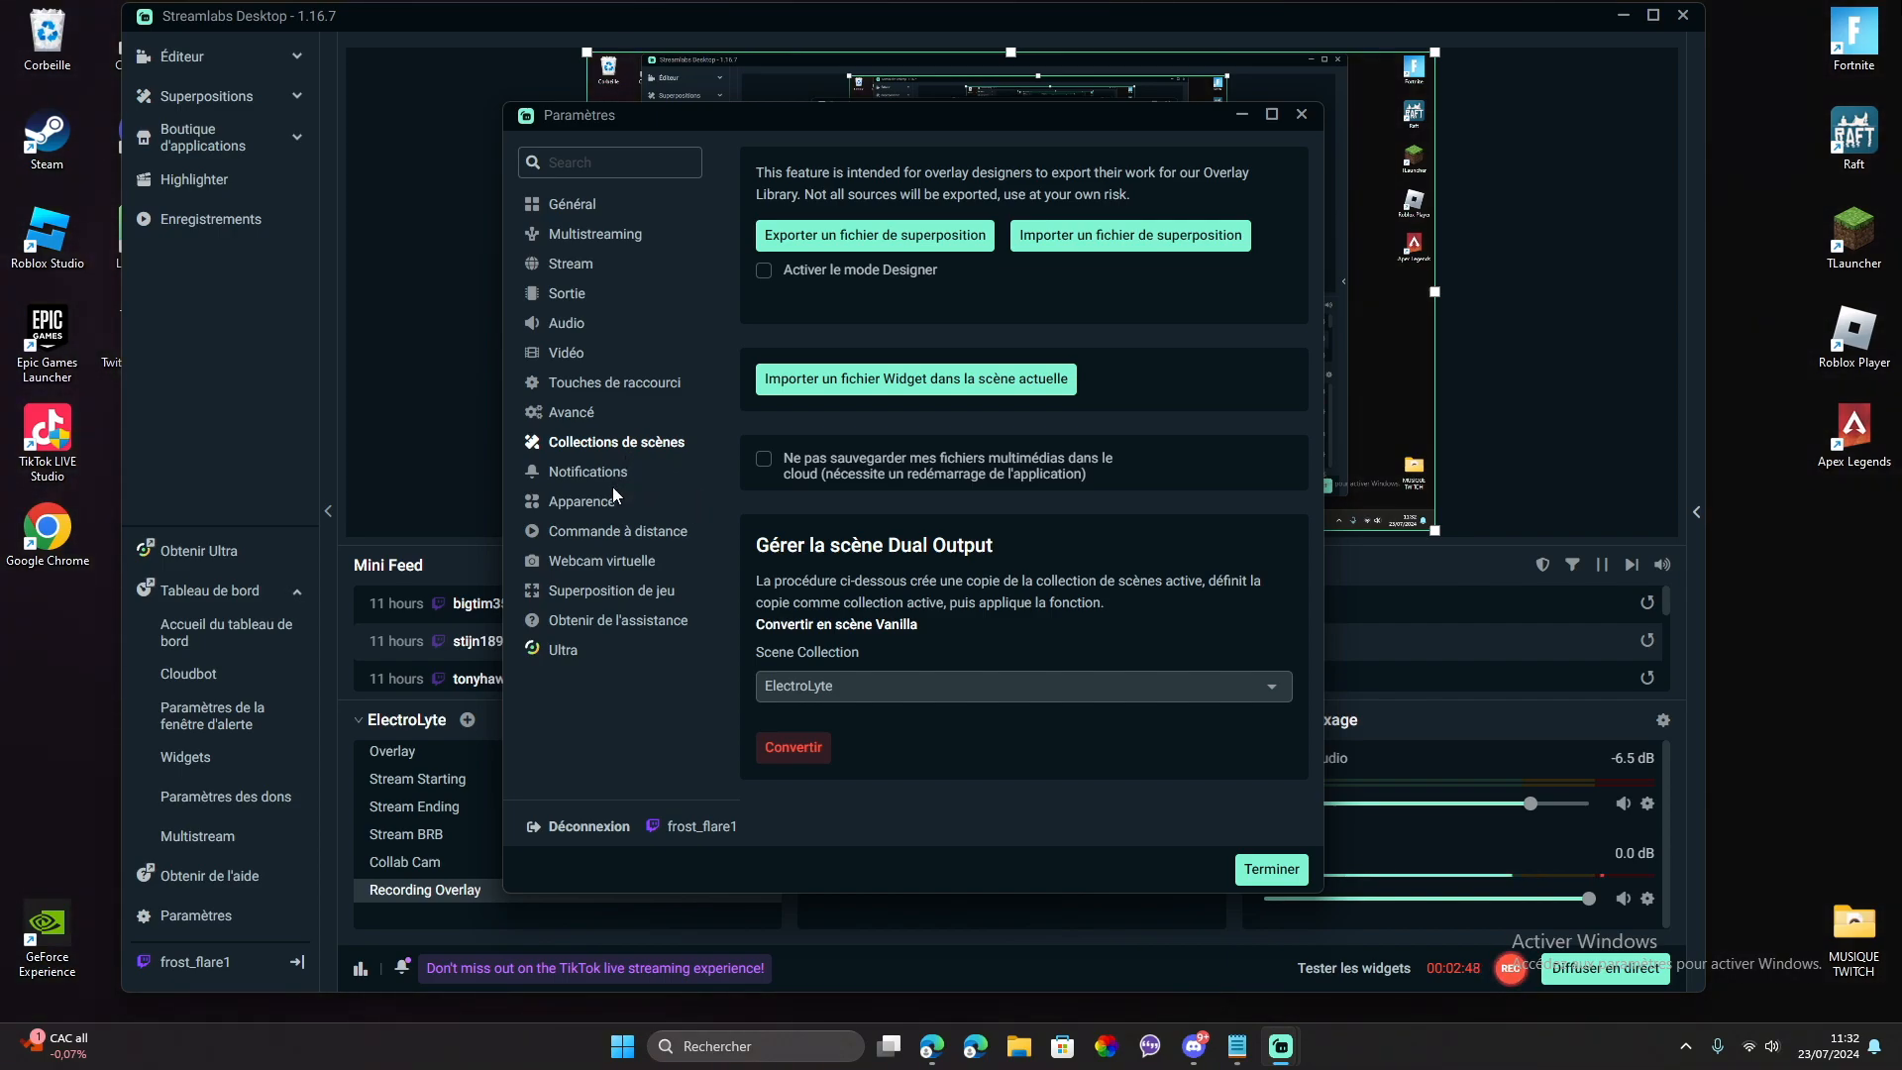
left_click(564, 474)
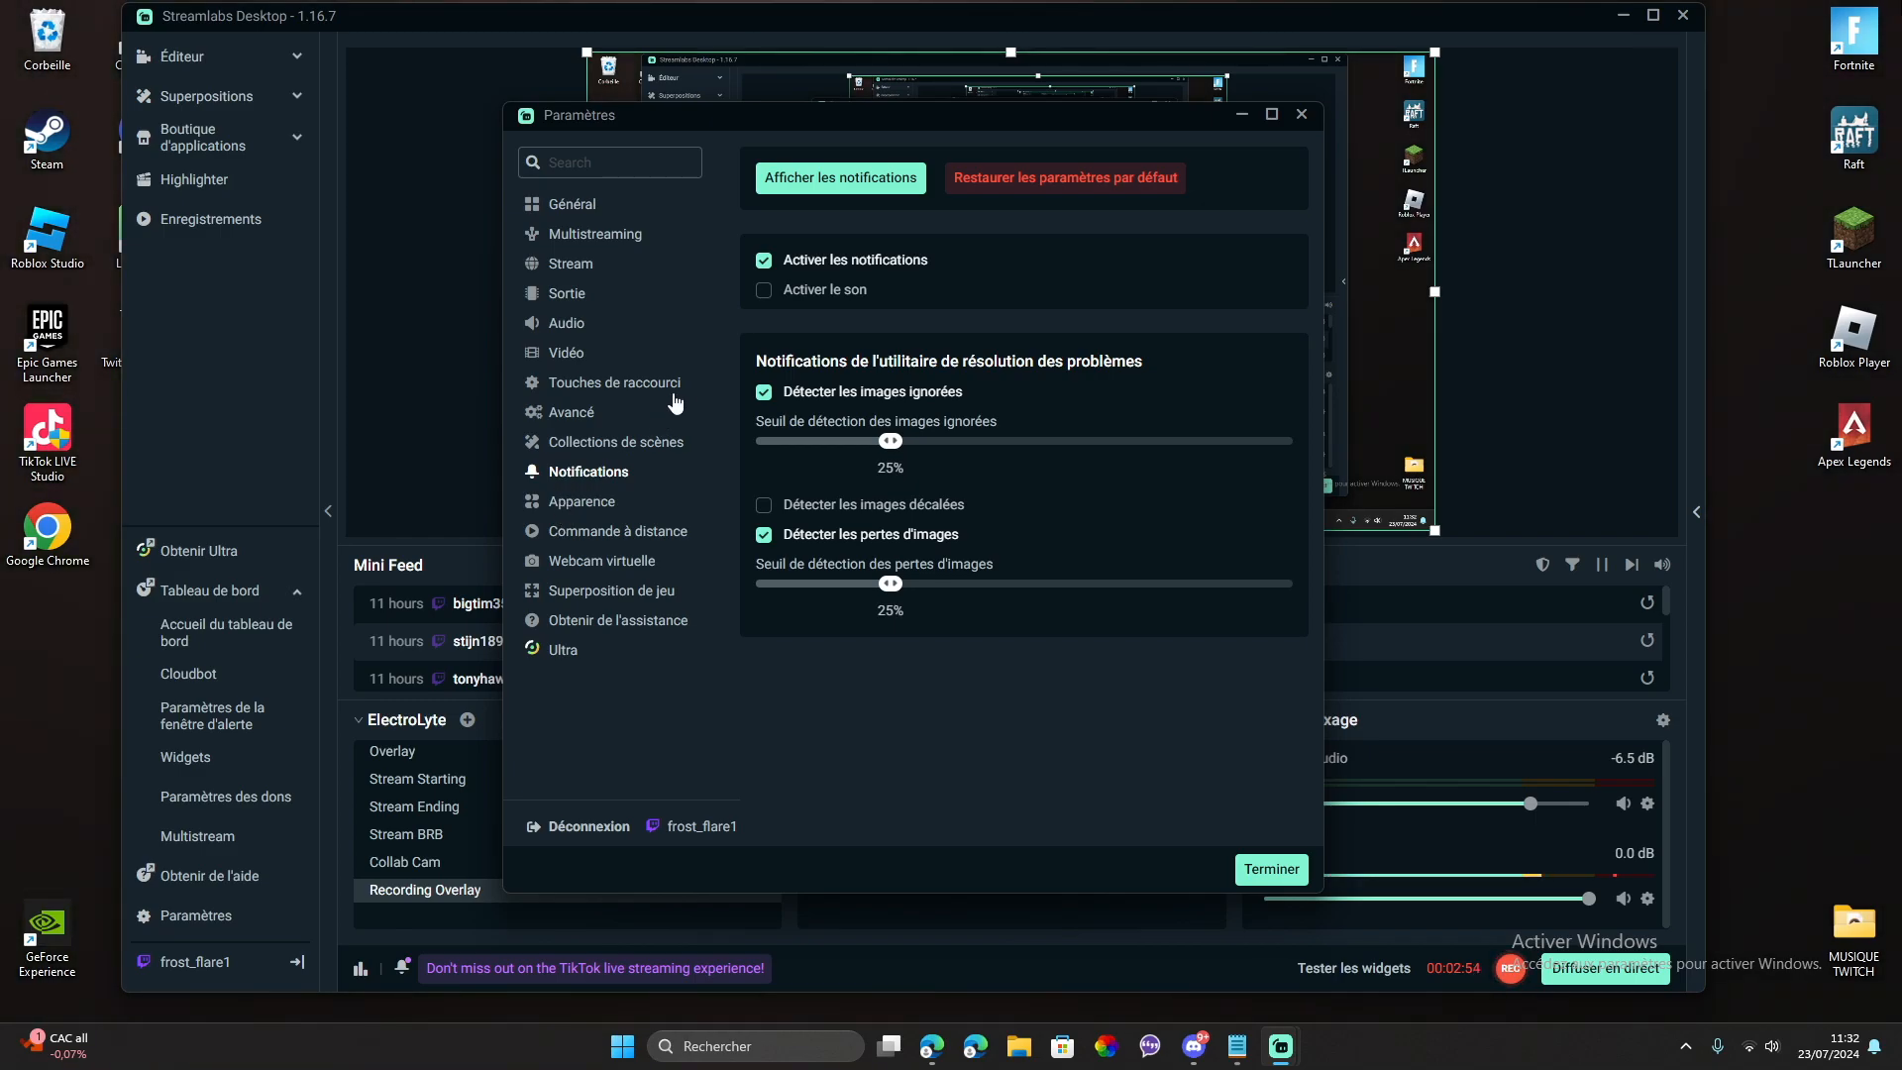
- Try the Jour theme in the Apparence settings and restore the Nuit theme
left_click(585, 503)
left_click(803, 213)
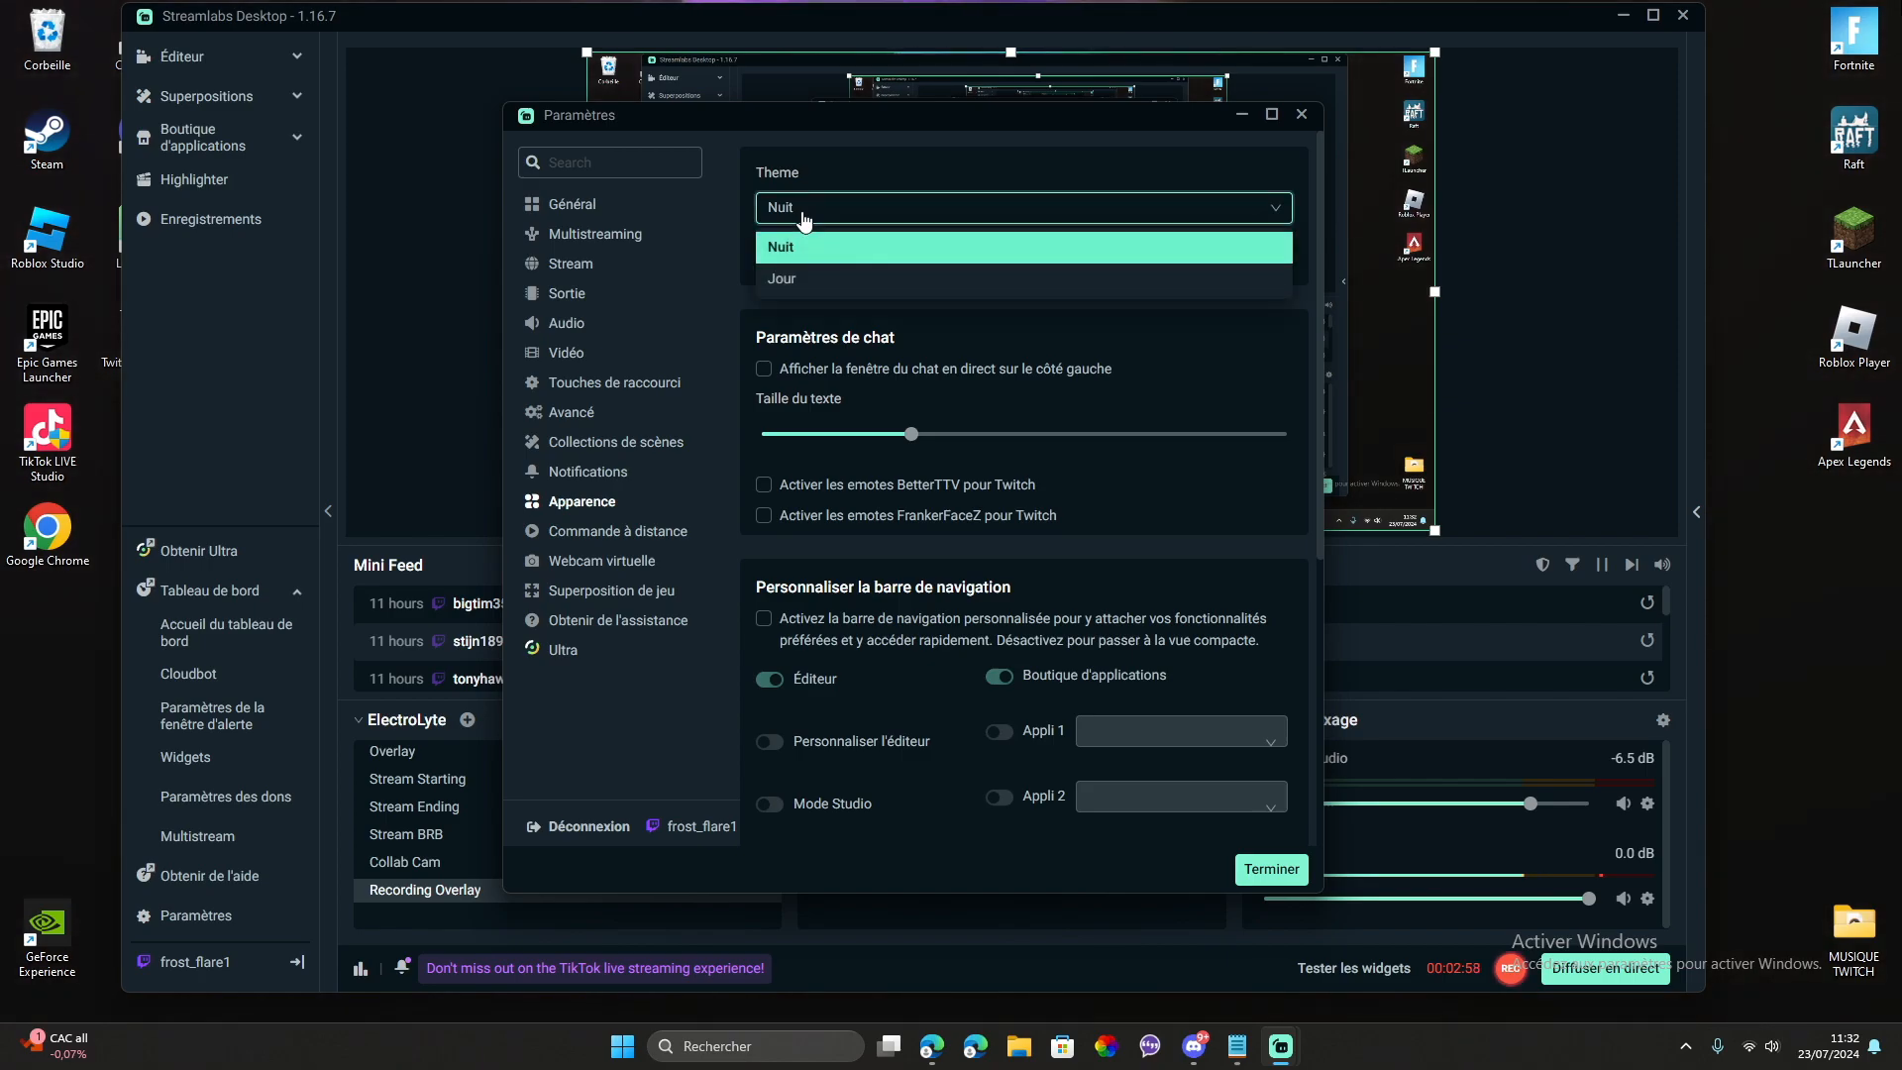
left_click(807, 279)
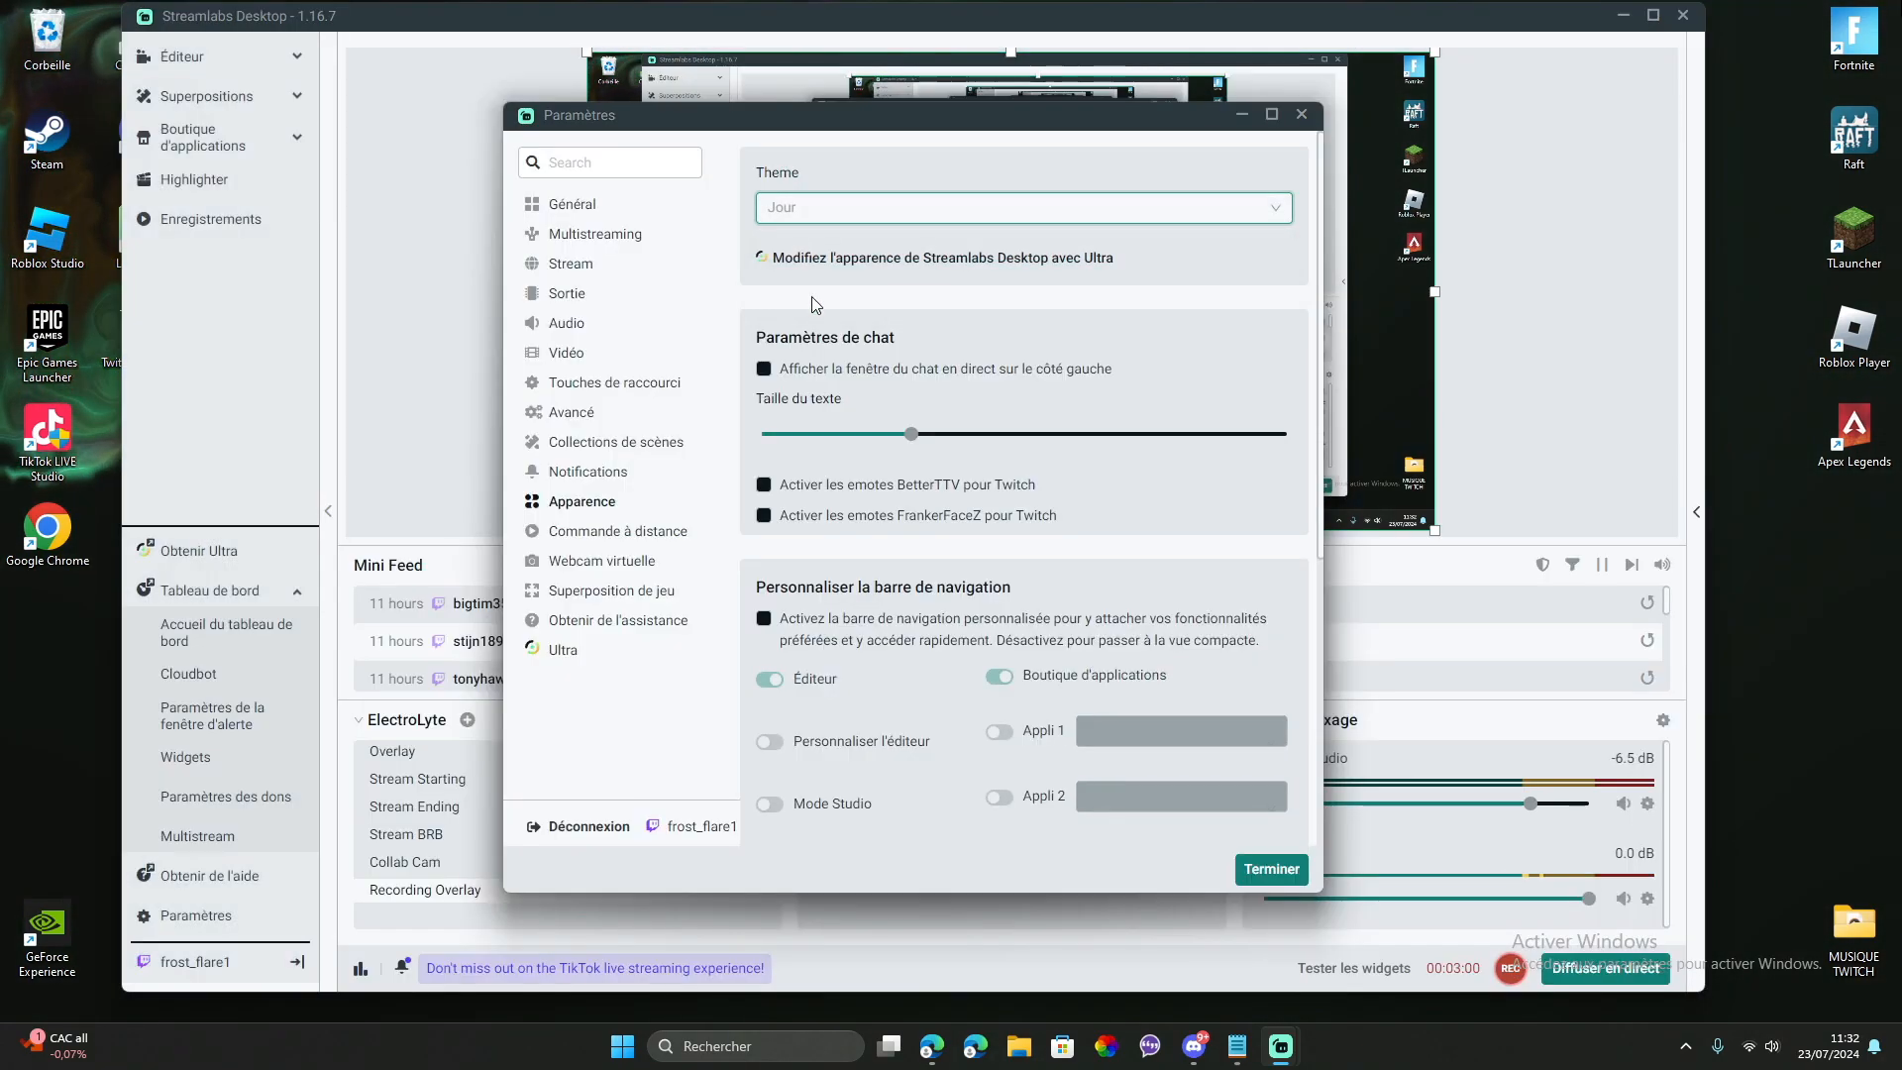
left_click(841, 217)
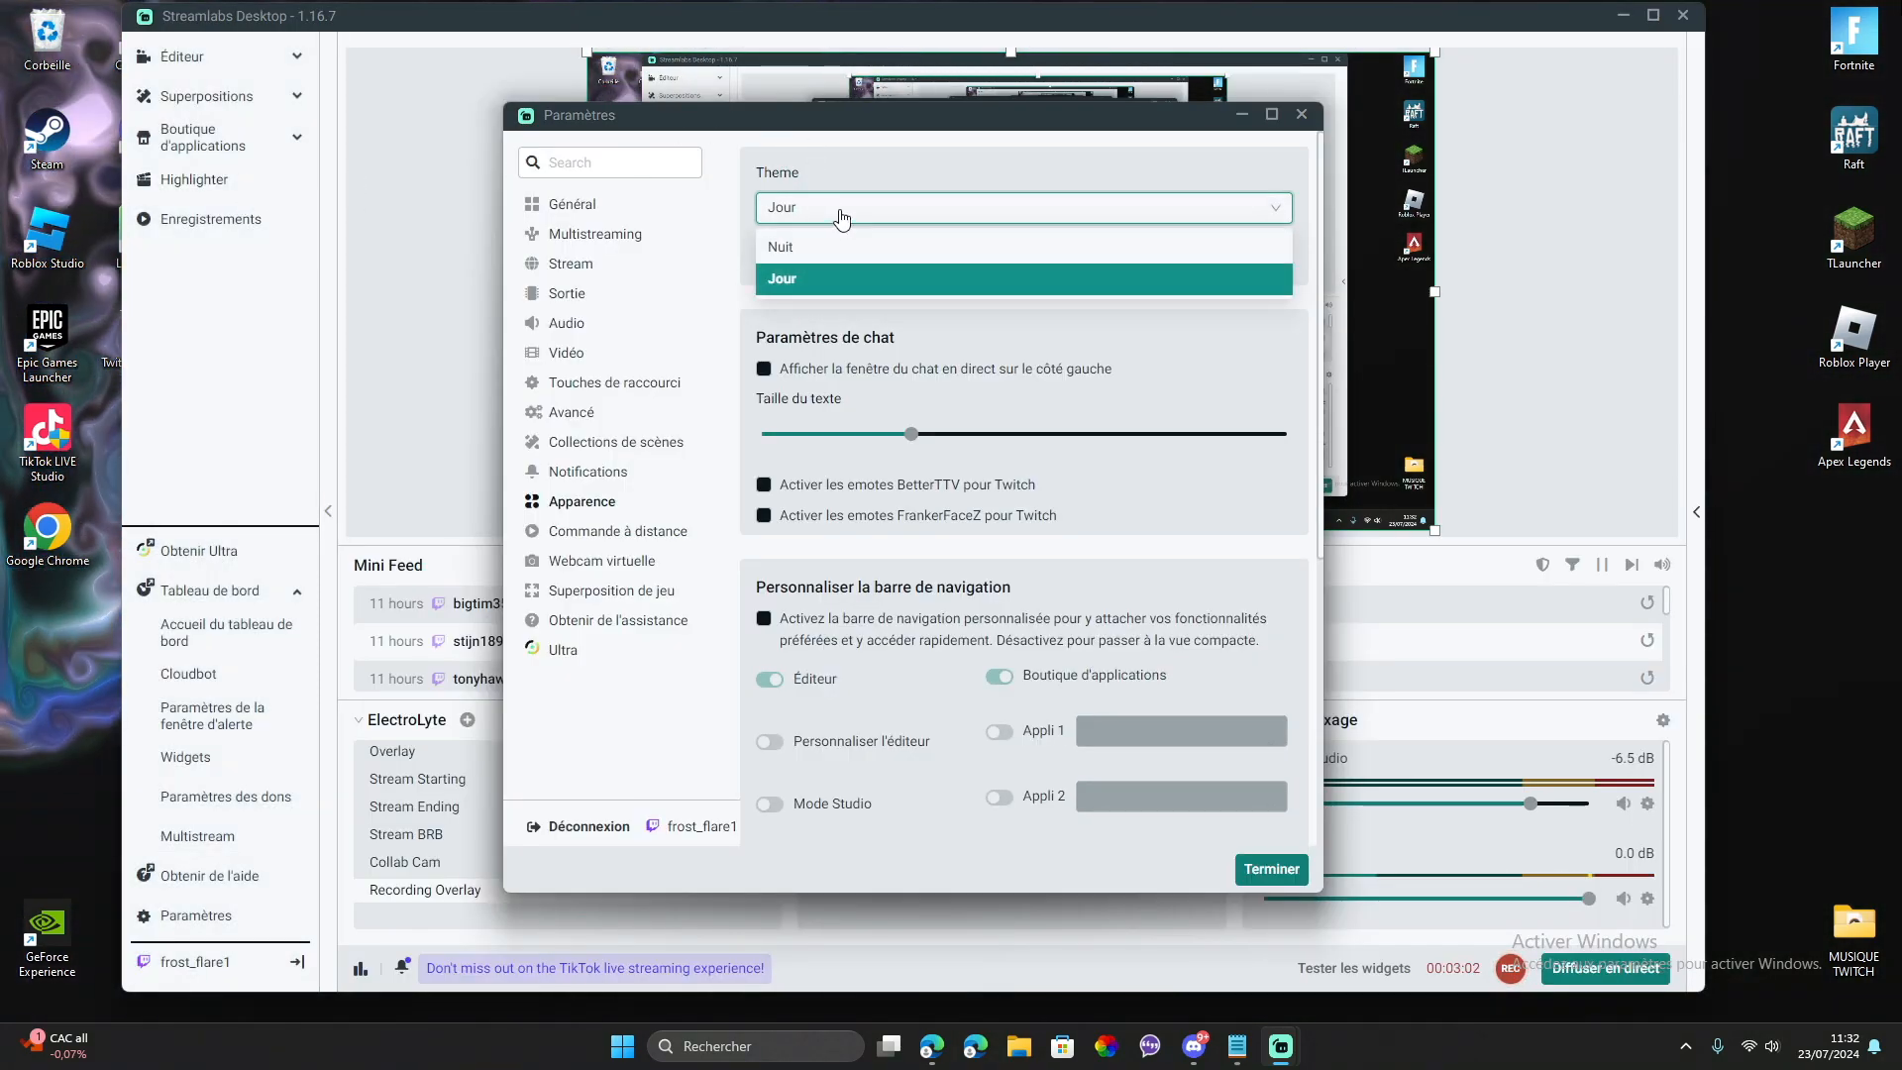
left_click(782, 246)
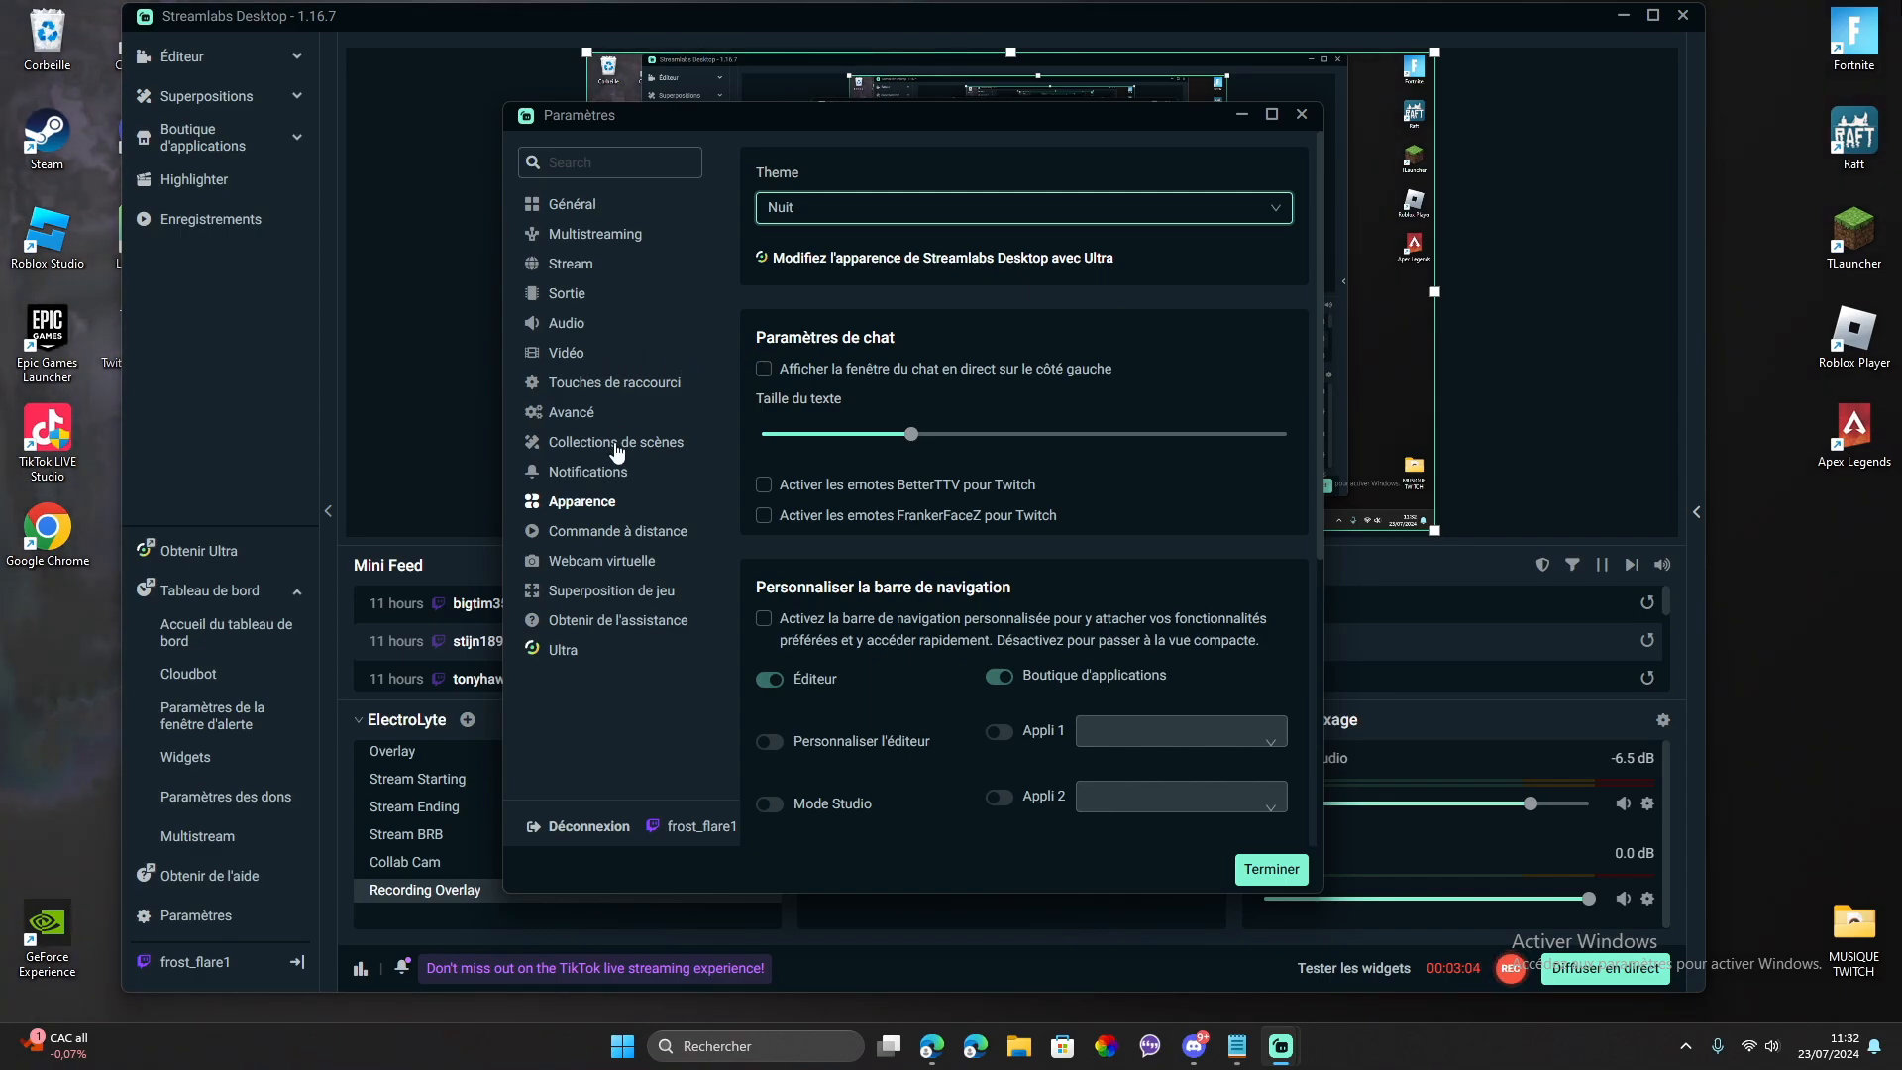
- Look through the Commande à distance, Webcam virtuelle and Superposition de jeu settings
left_click(597, 533)
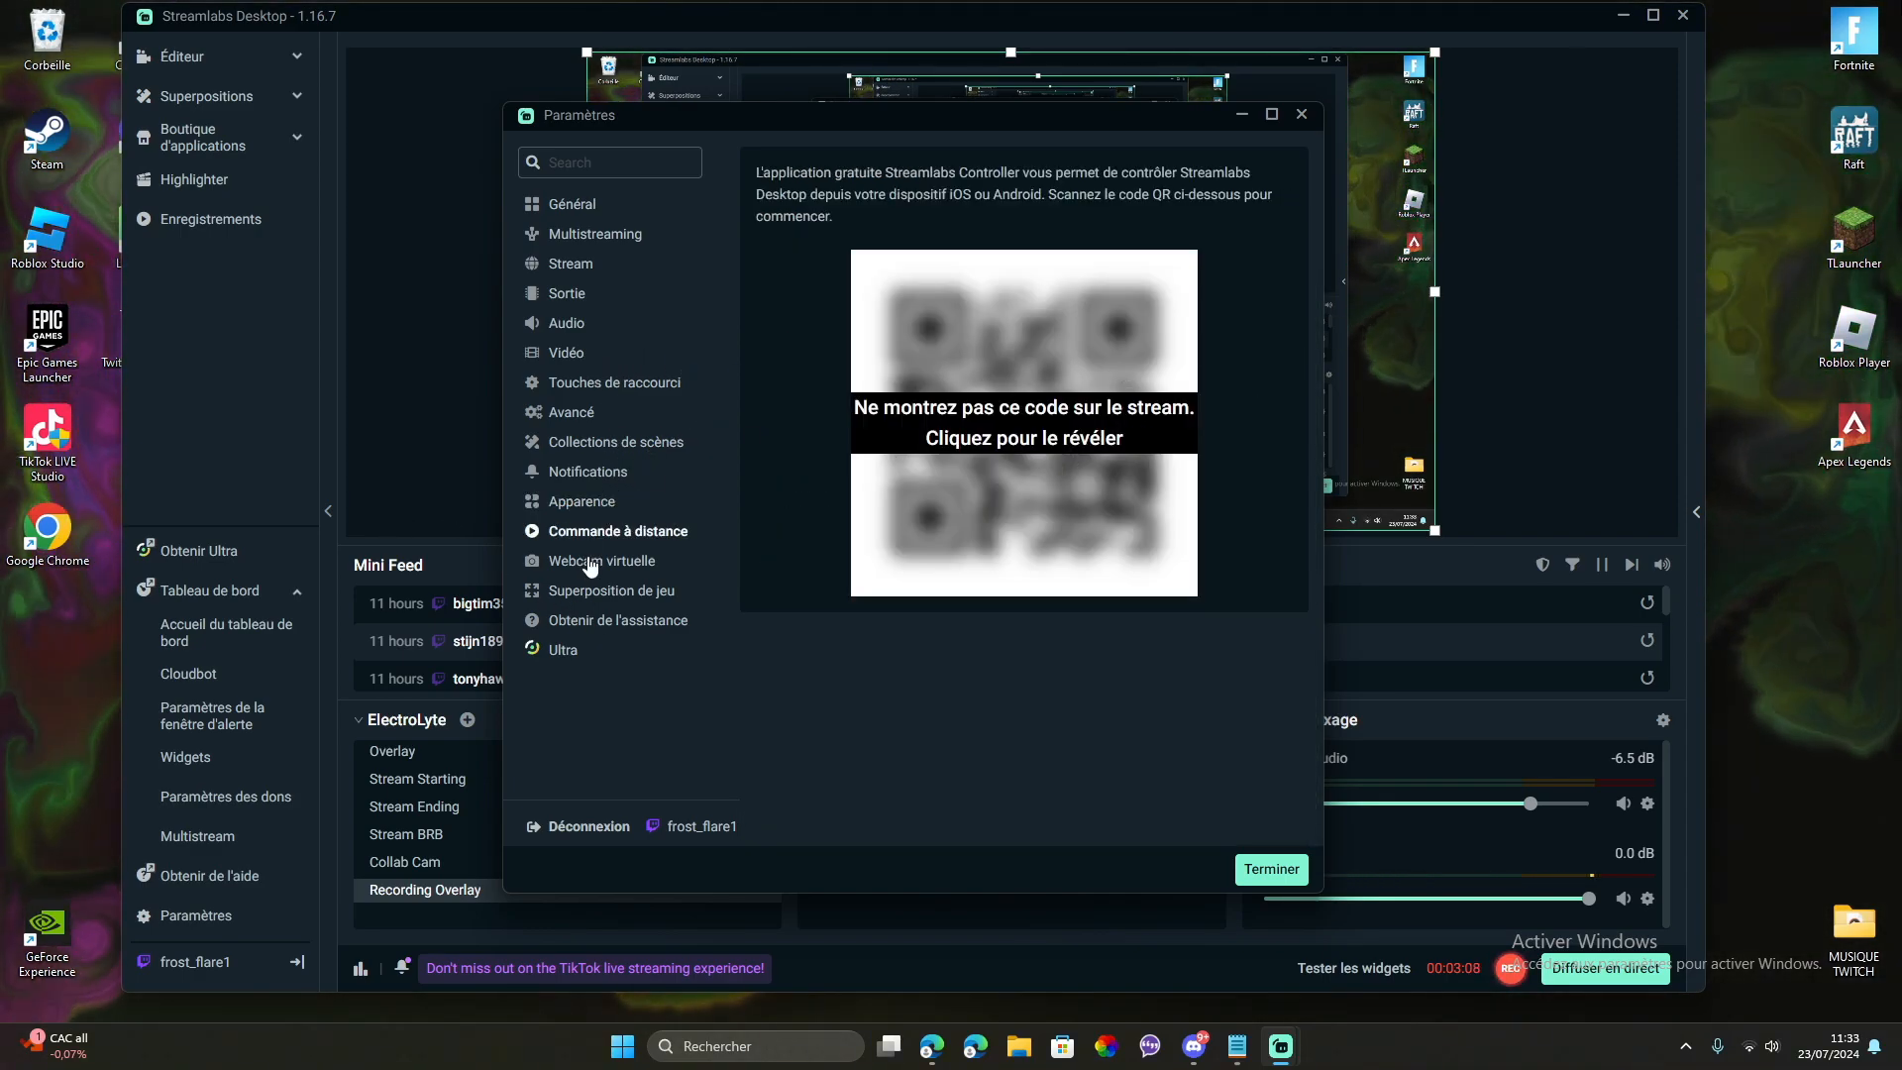
left_click(591, 562)
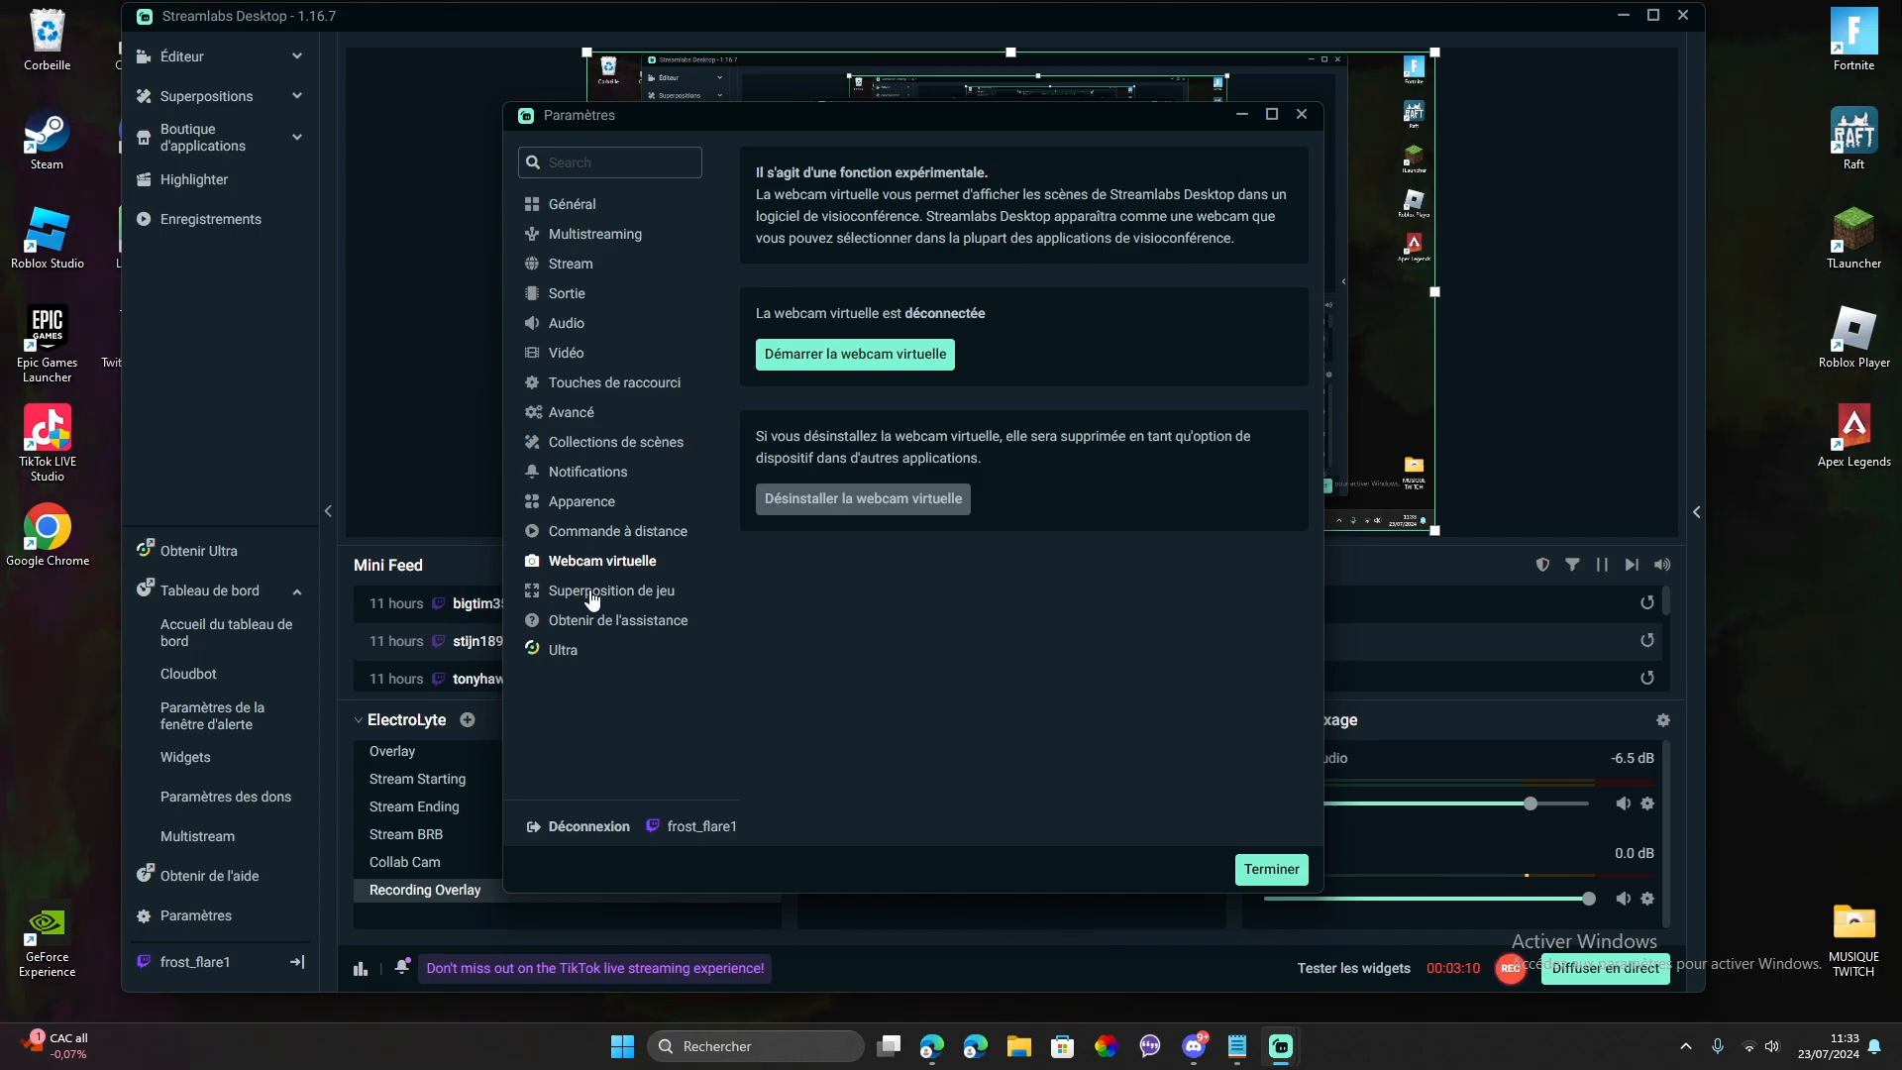
left_click(592, 594)
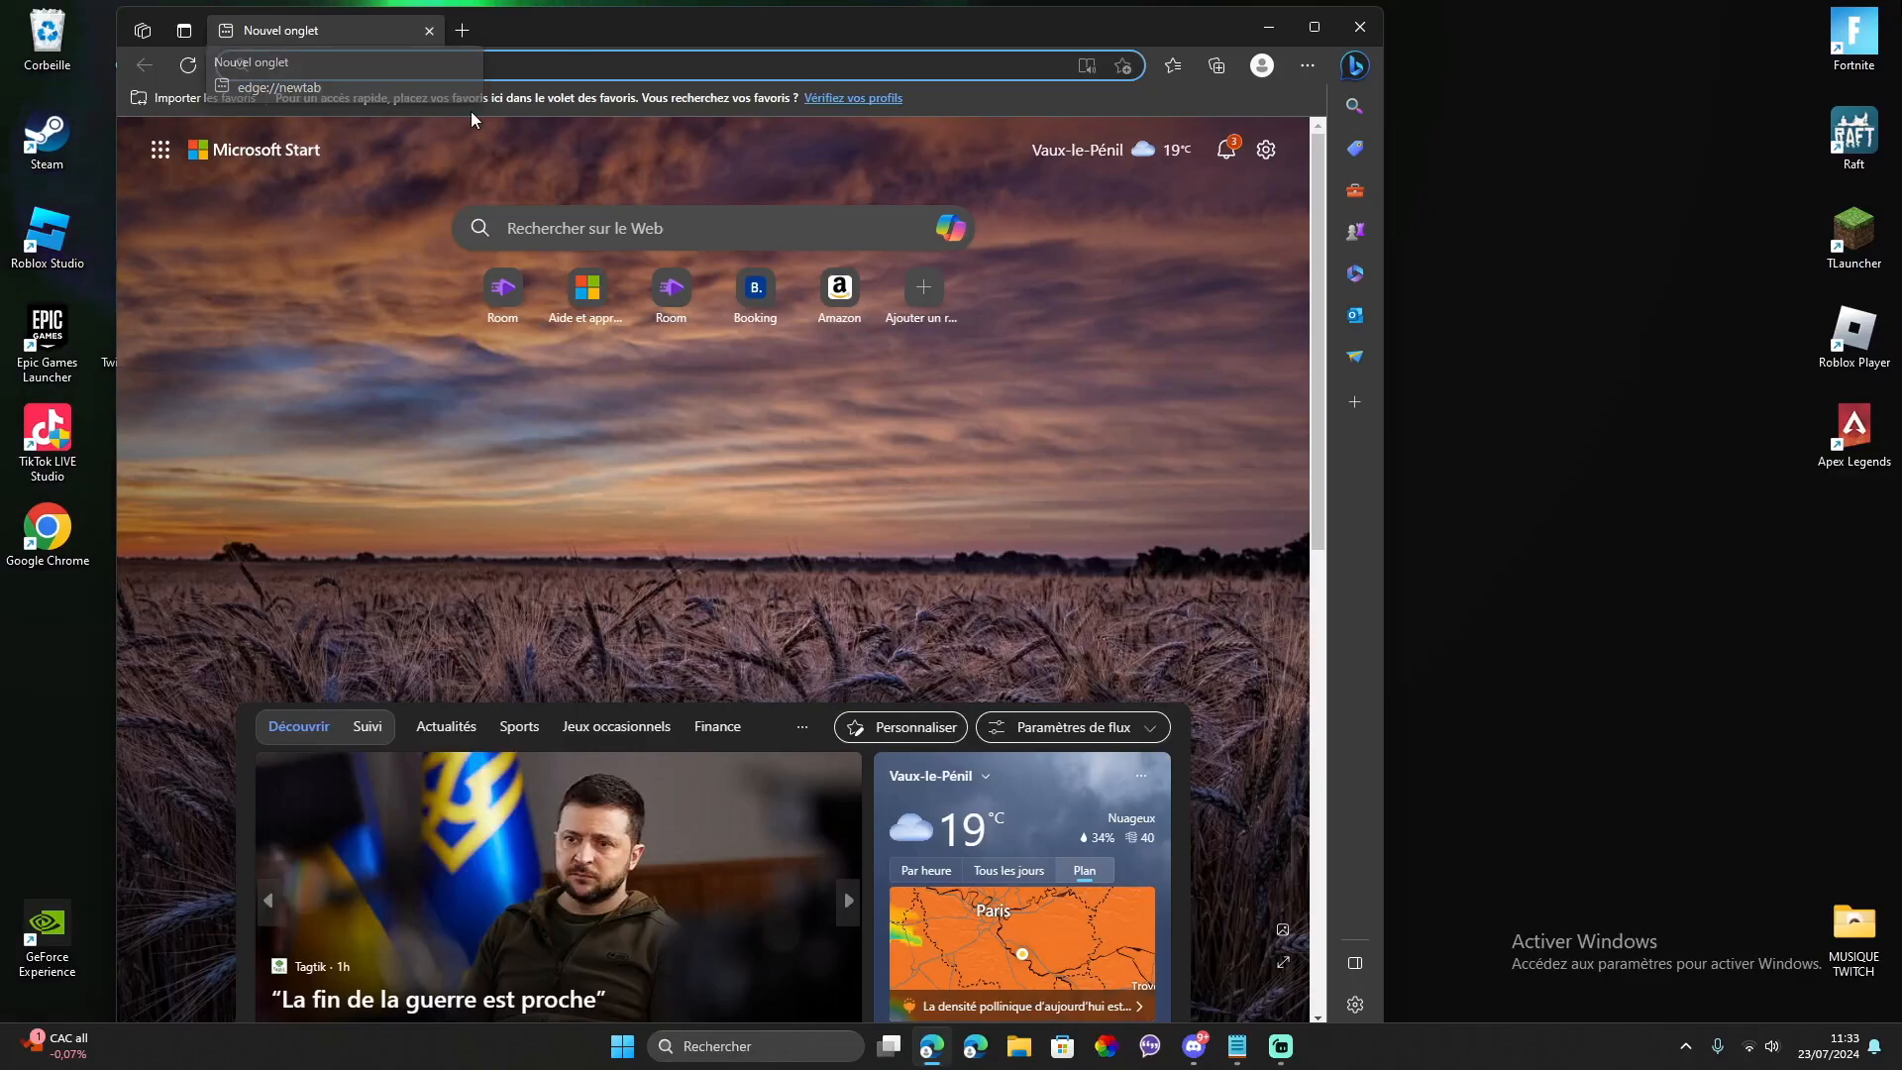
- Go to twitch.tv in Microsoft Edge and open the account's Tableau de bord des créateurs
type("twitch.tv")
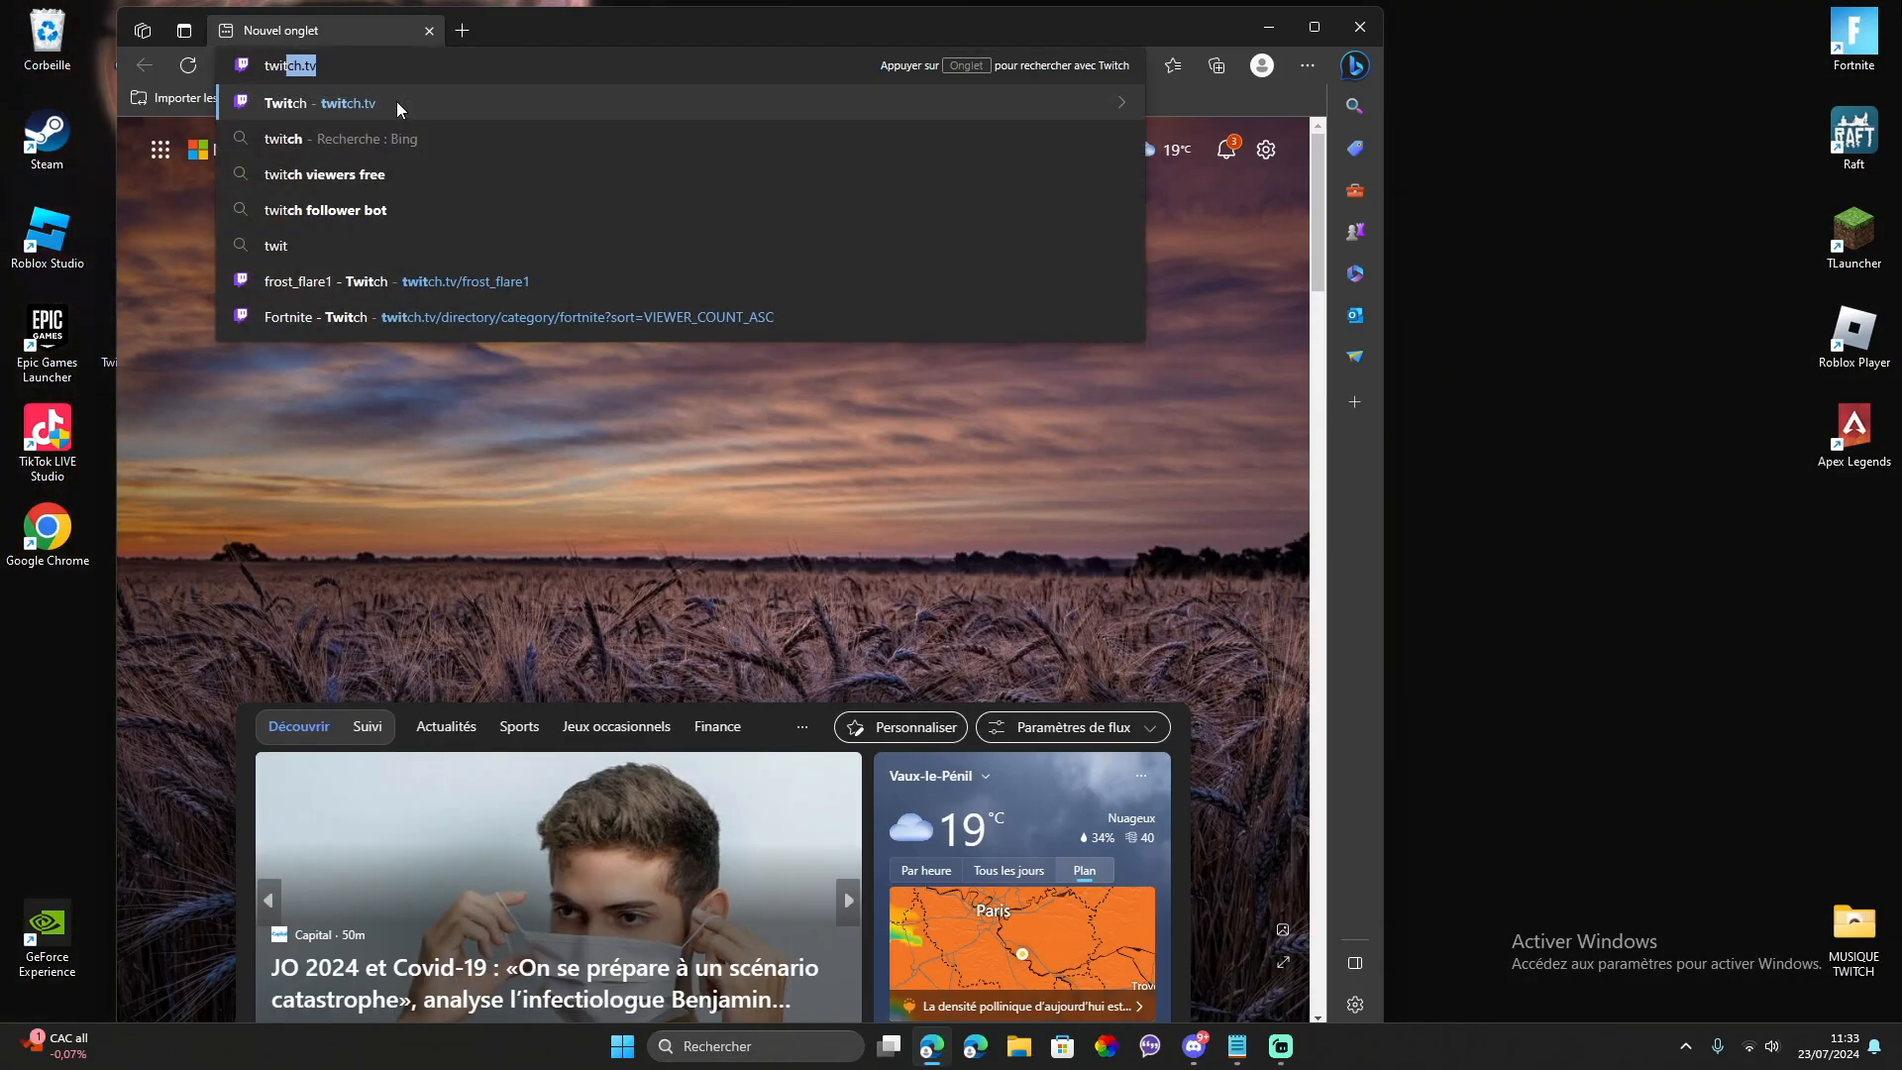
key("Return")
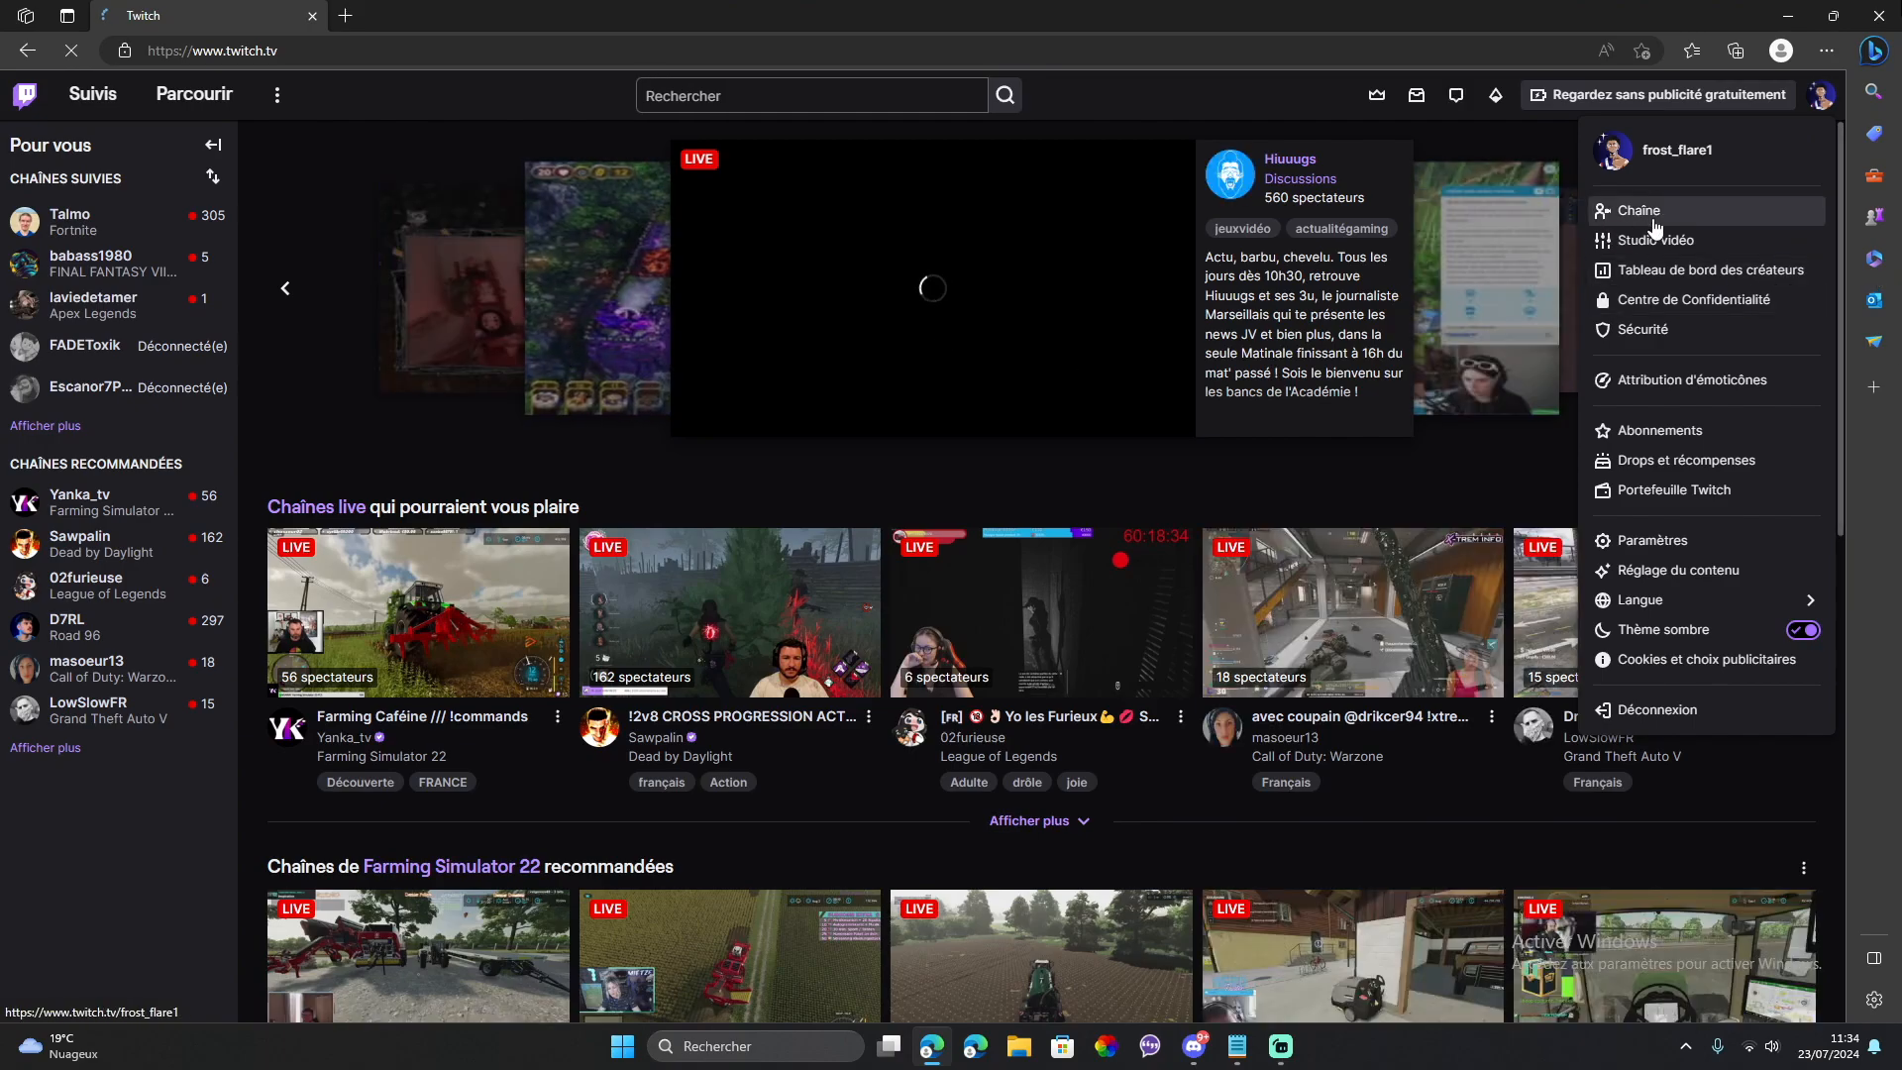
left_click(1675, 270)
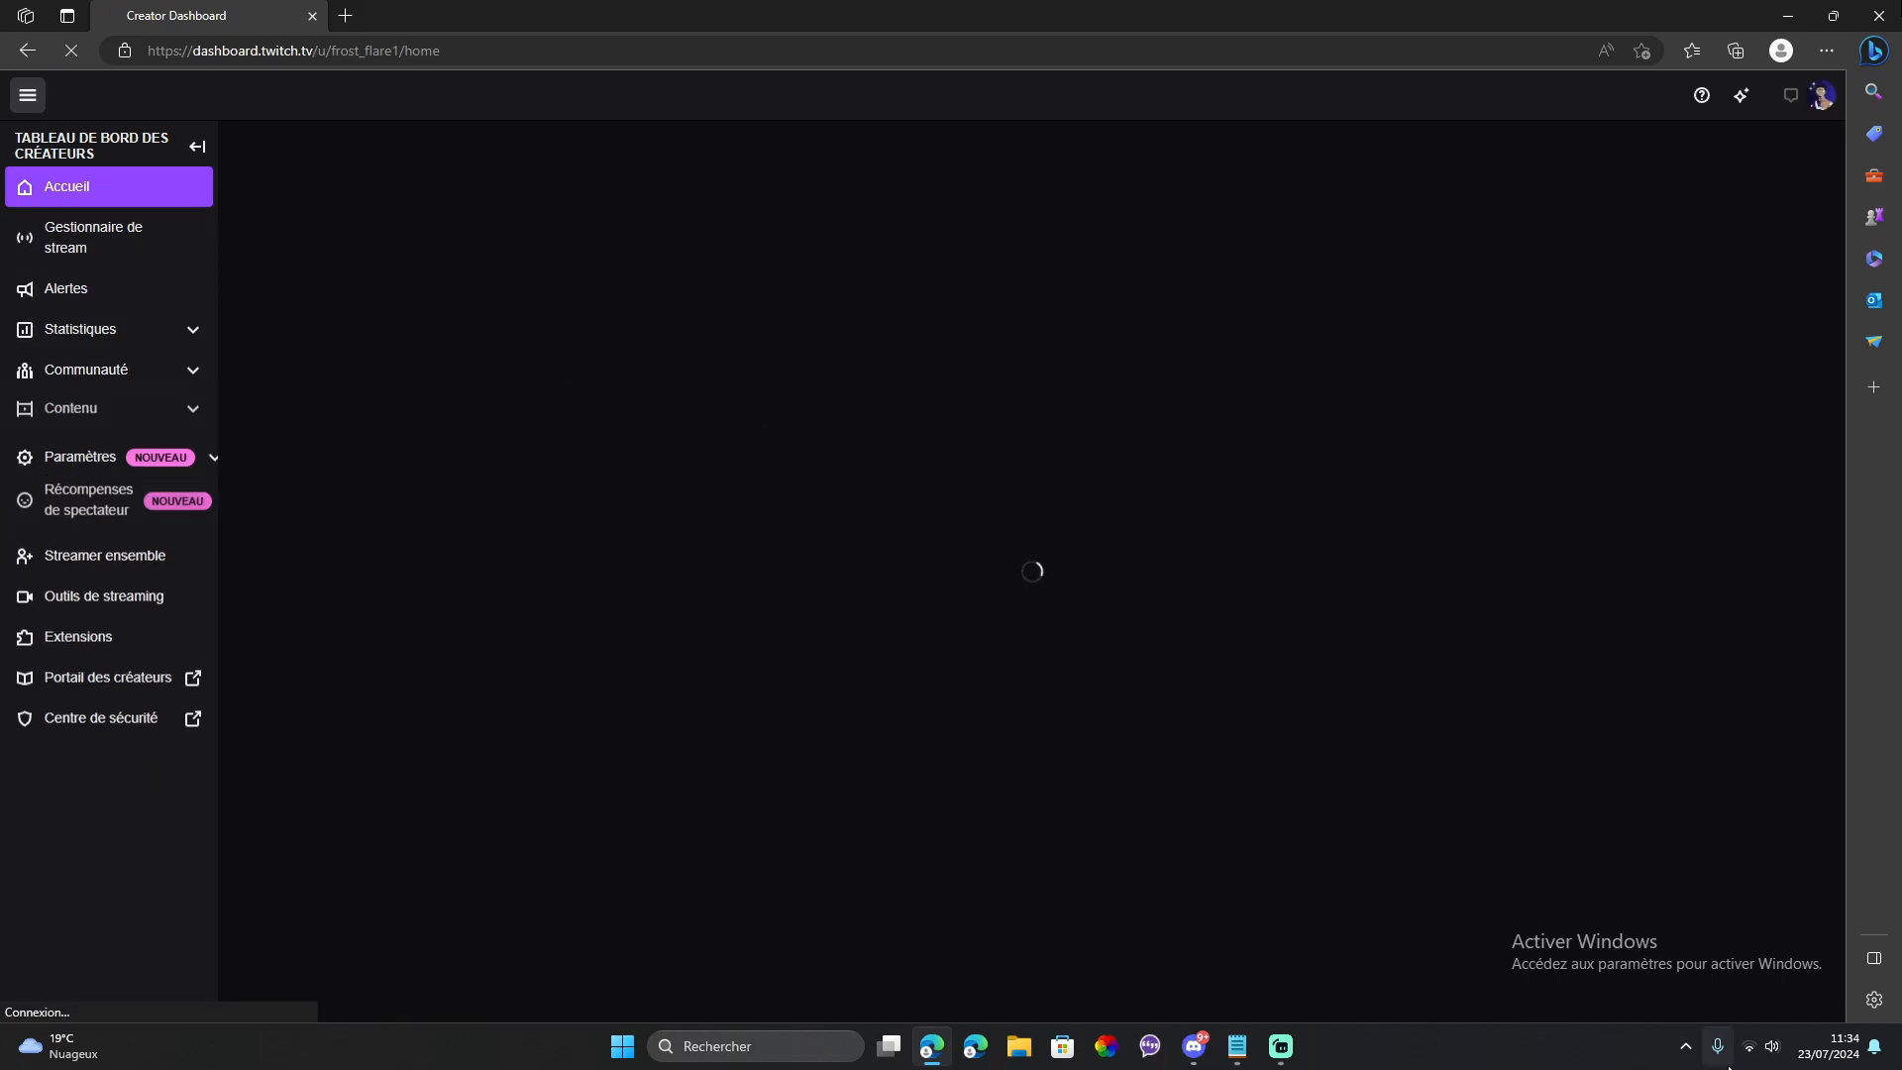
- Switch the computer's Wi-Fi connection to the network Bbox-88B1F007
left_click(1762, 1058)
left_click(1764, 1061)
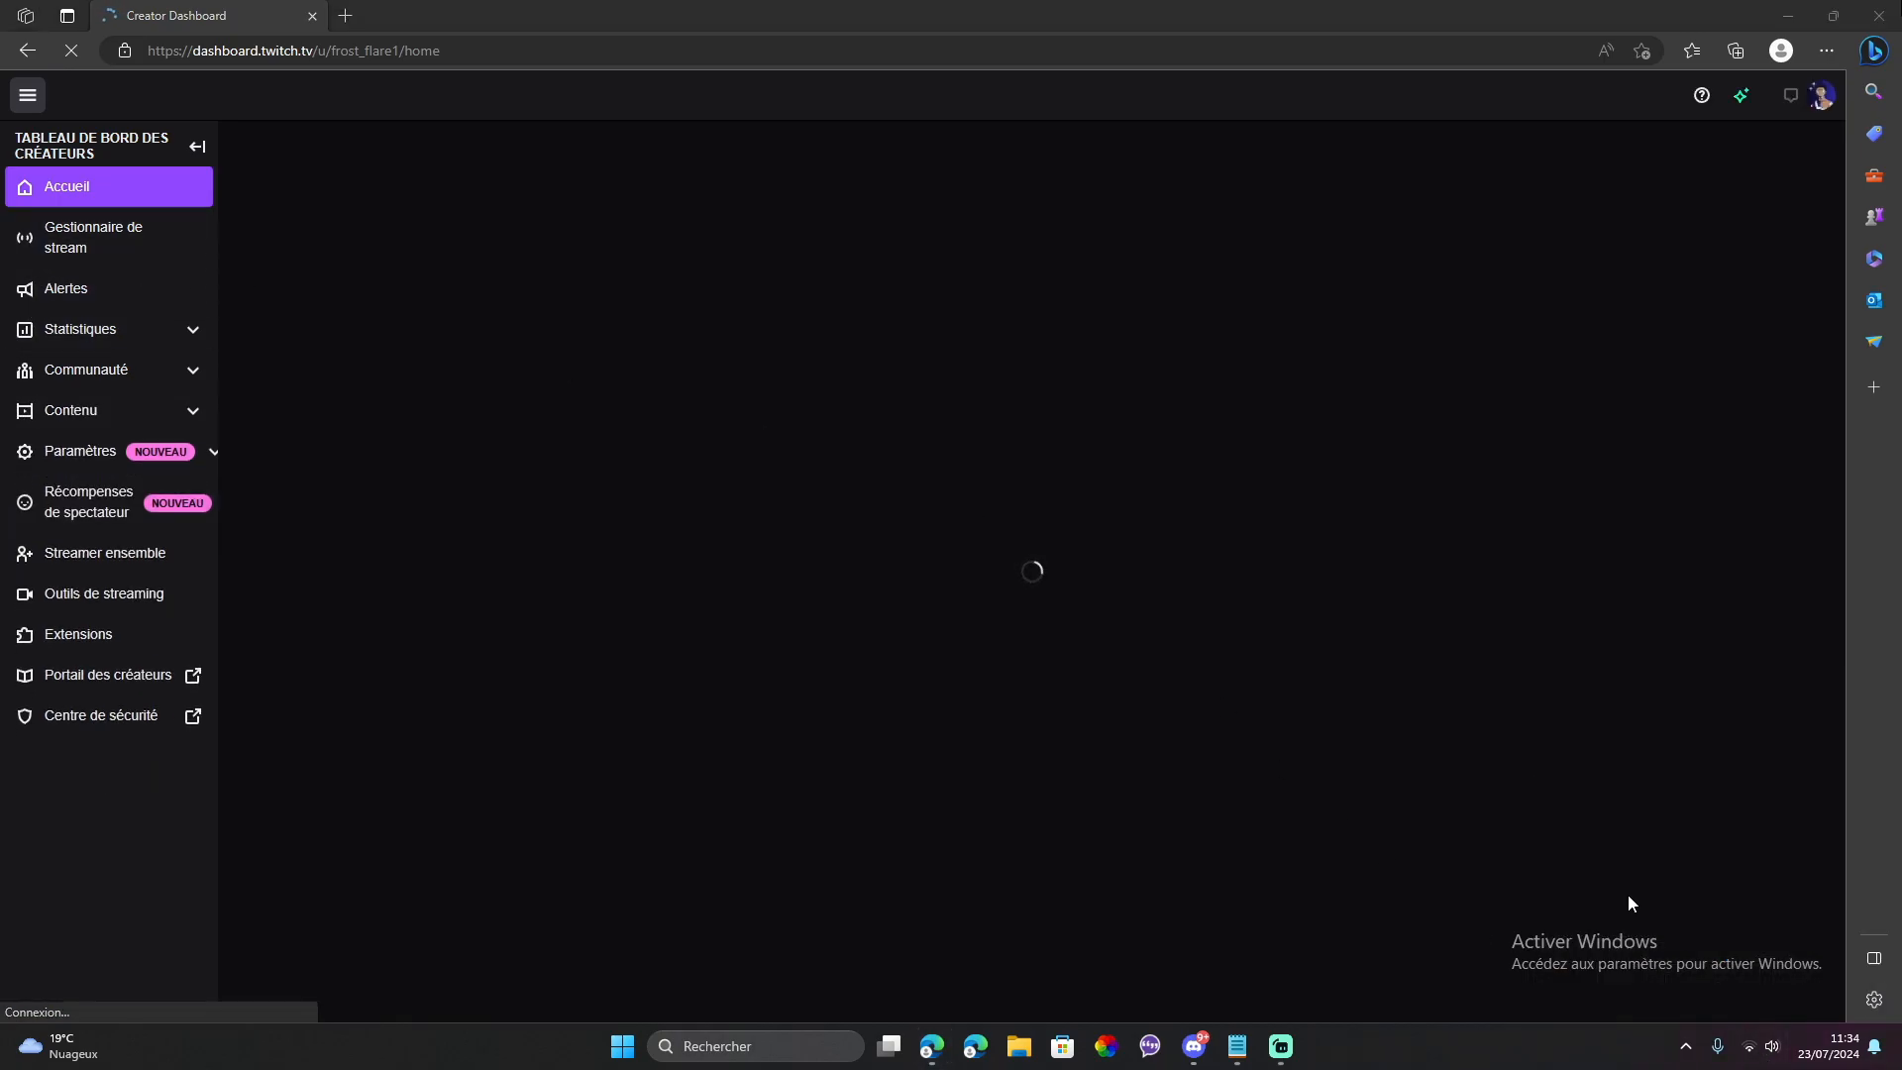
left_click(1763, 1049)
left_click(1643, 741)
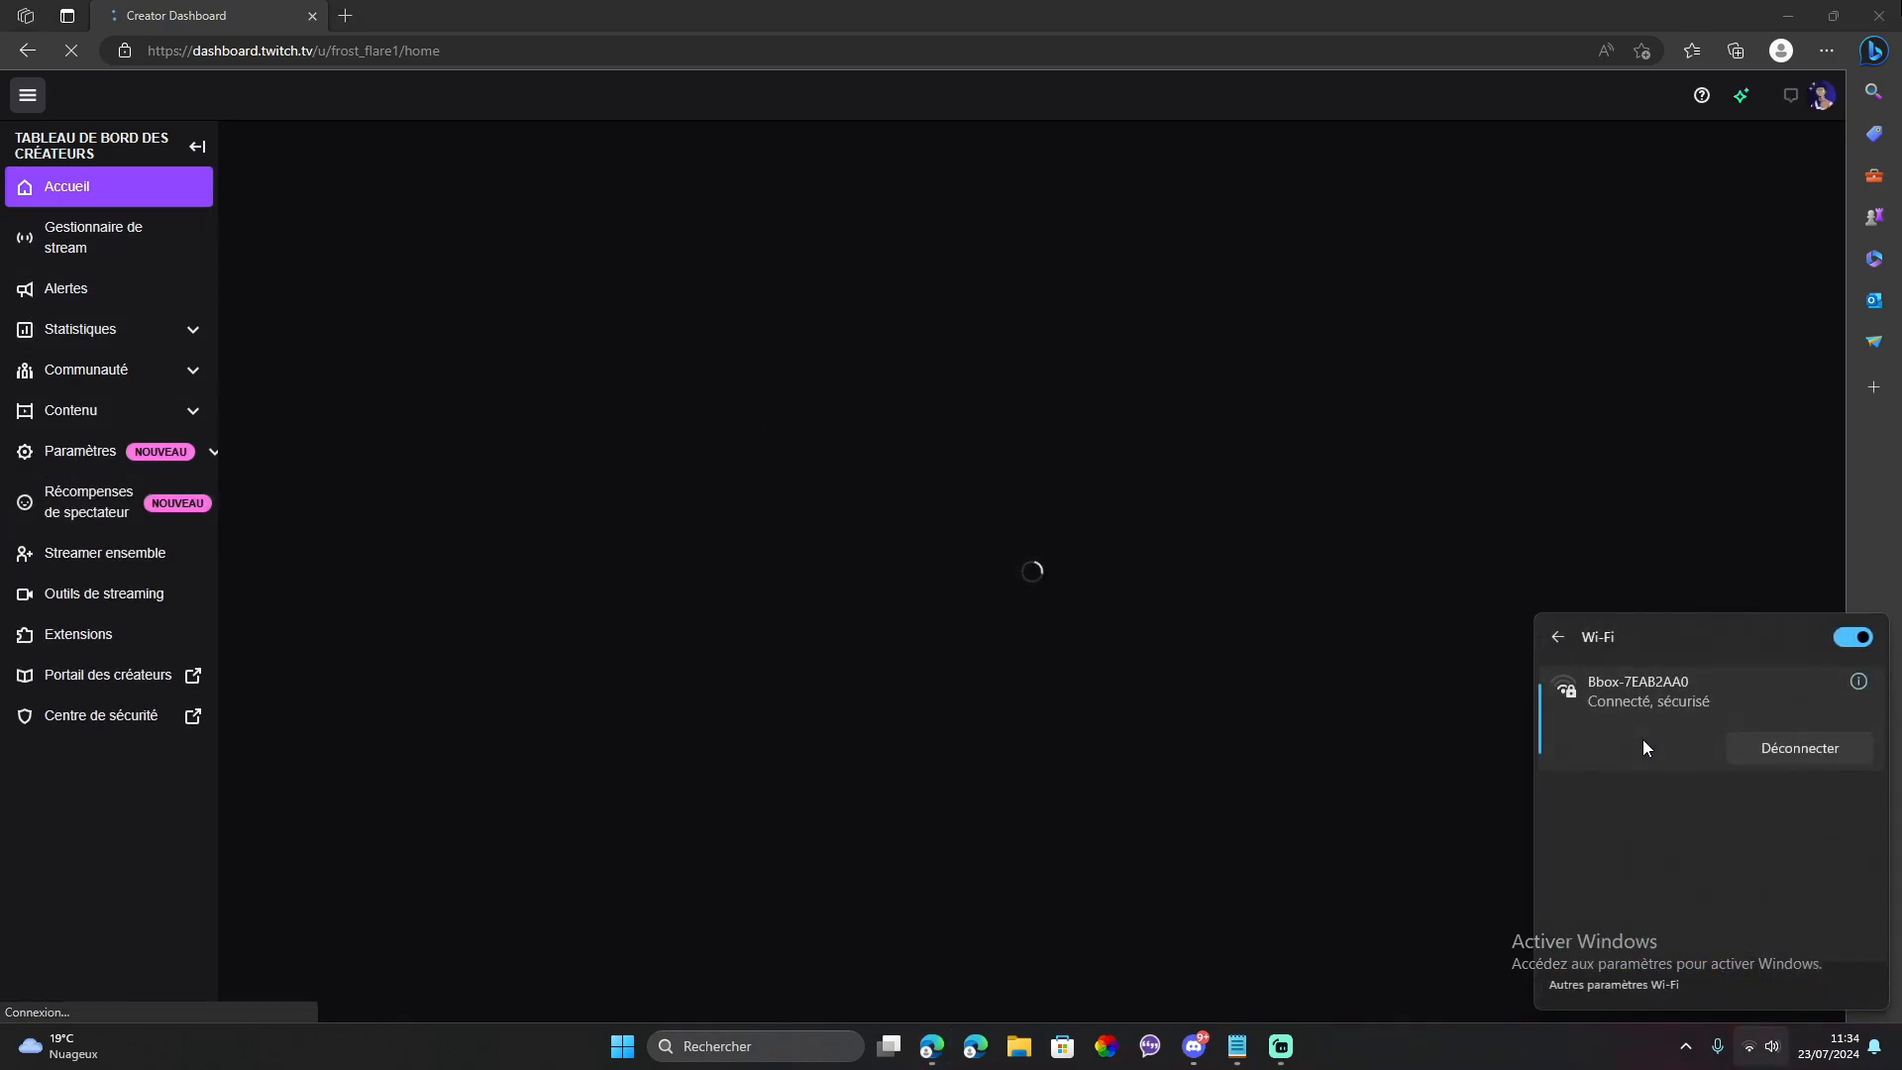
left_click(1671, 797)
left_click(1775, 828)
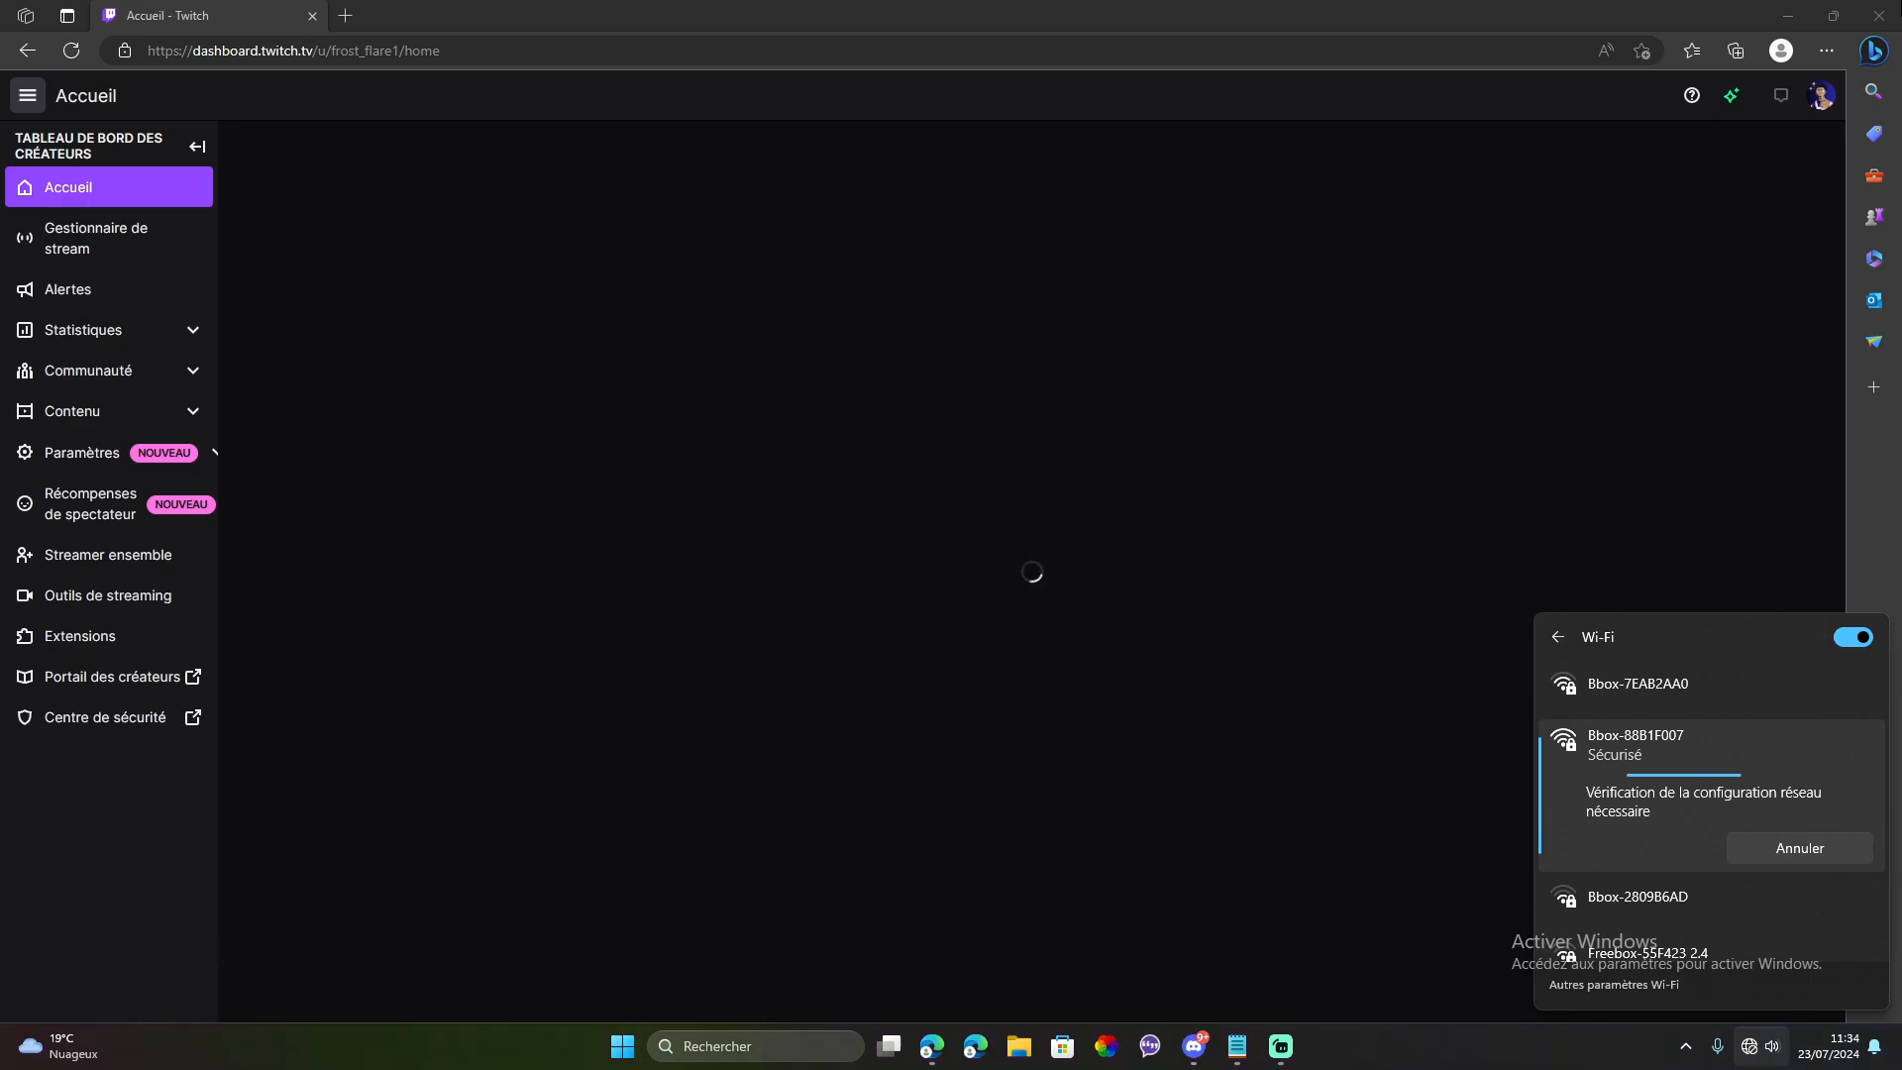
- Check the Streamlabs Desktop window and return to the Twitch creator dashboard
left_click(1281, 1046)
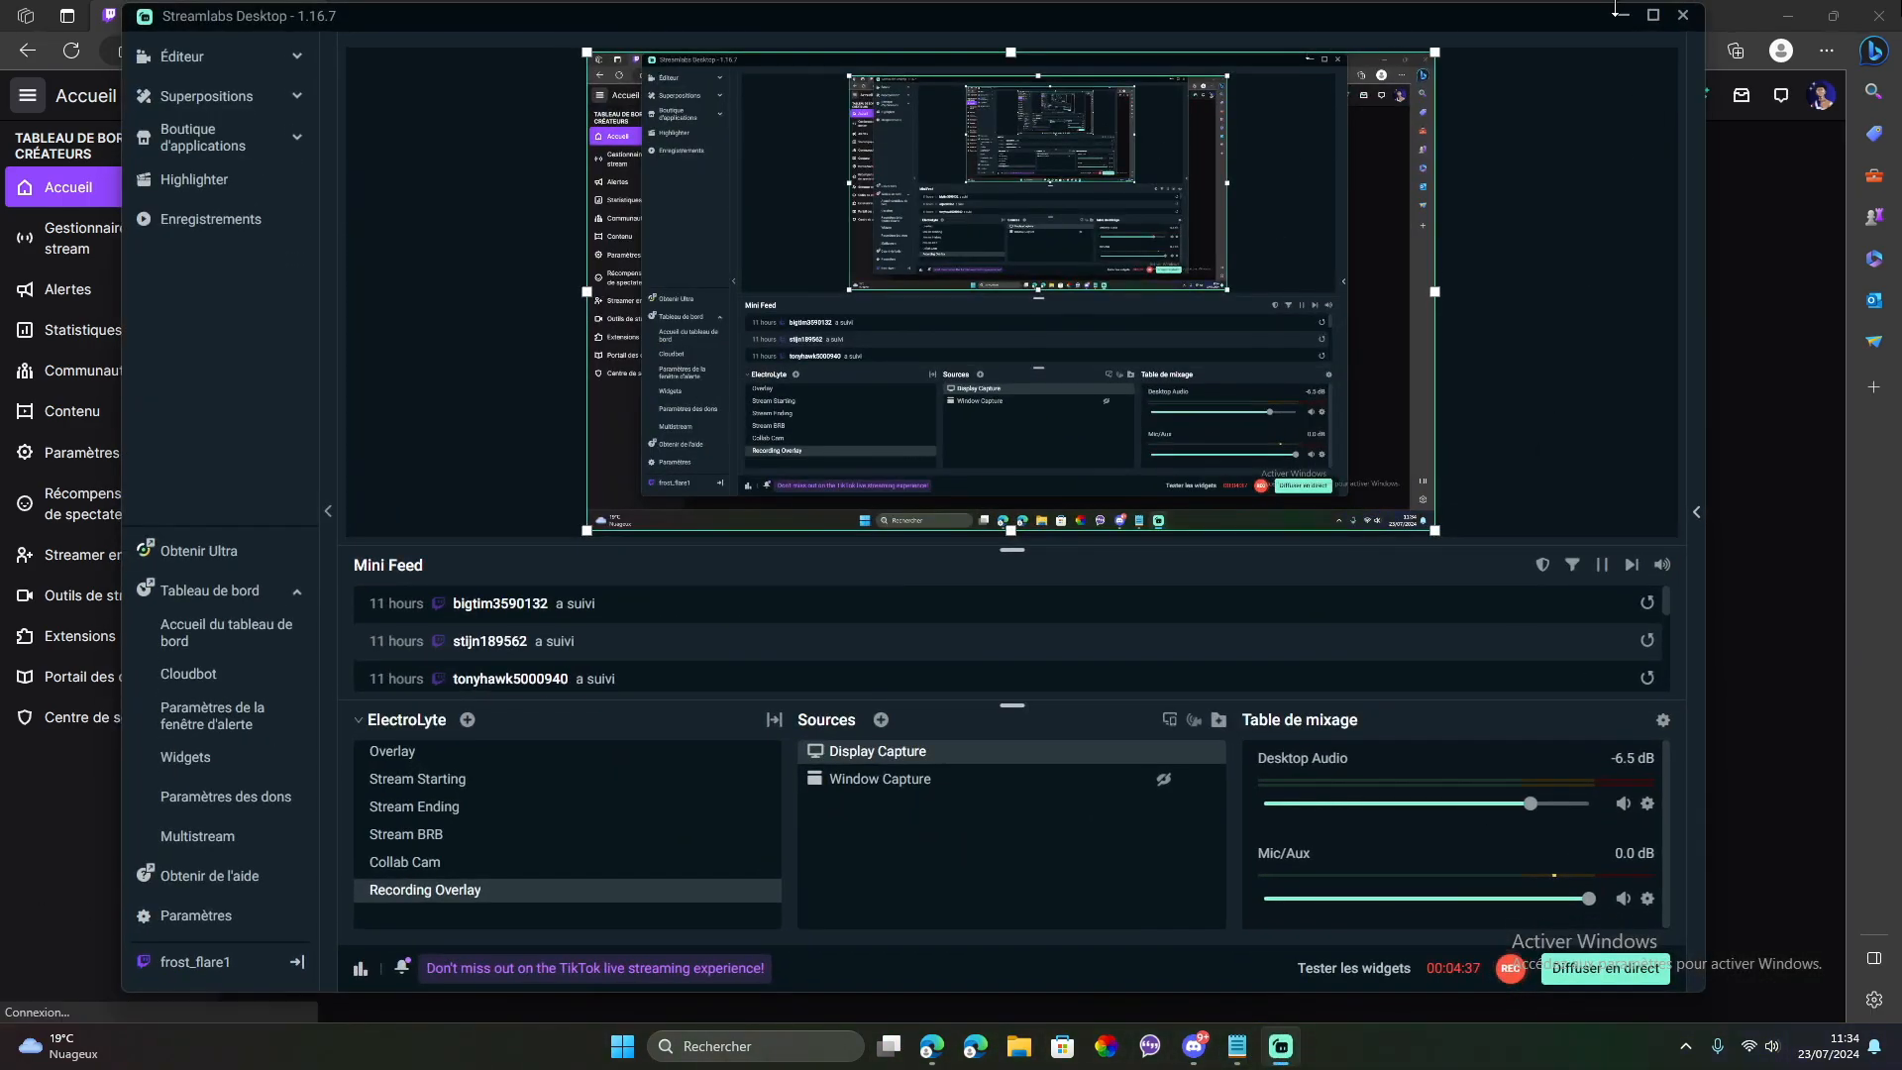
left_click_drag(1629, 3, 1629, 0)
left_click(1623, 13)
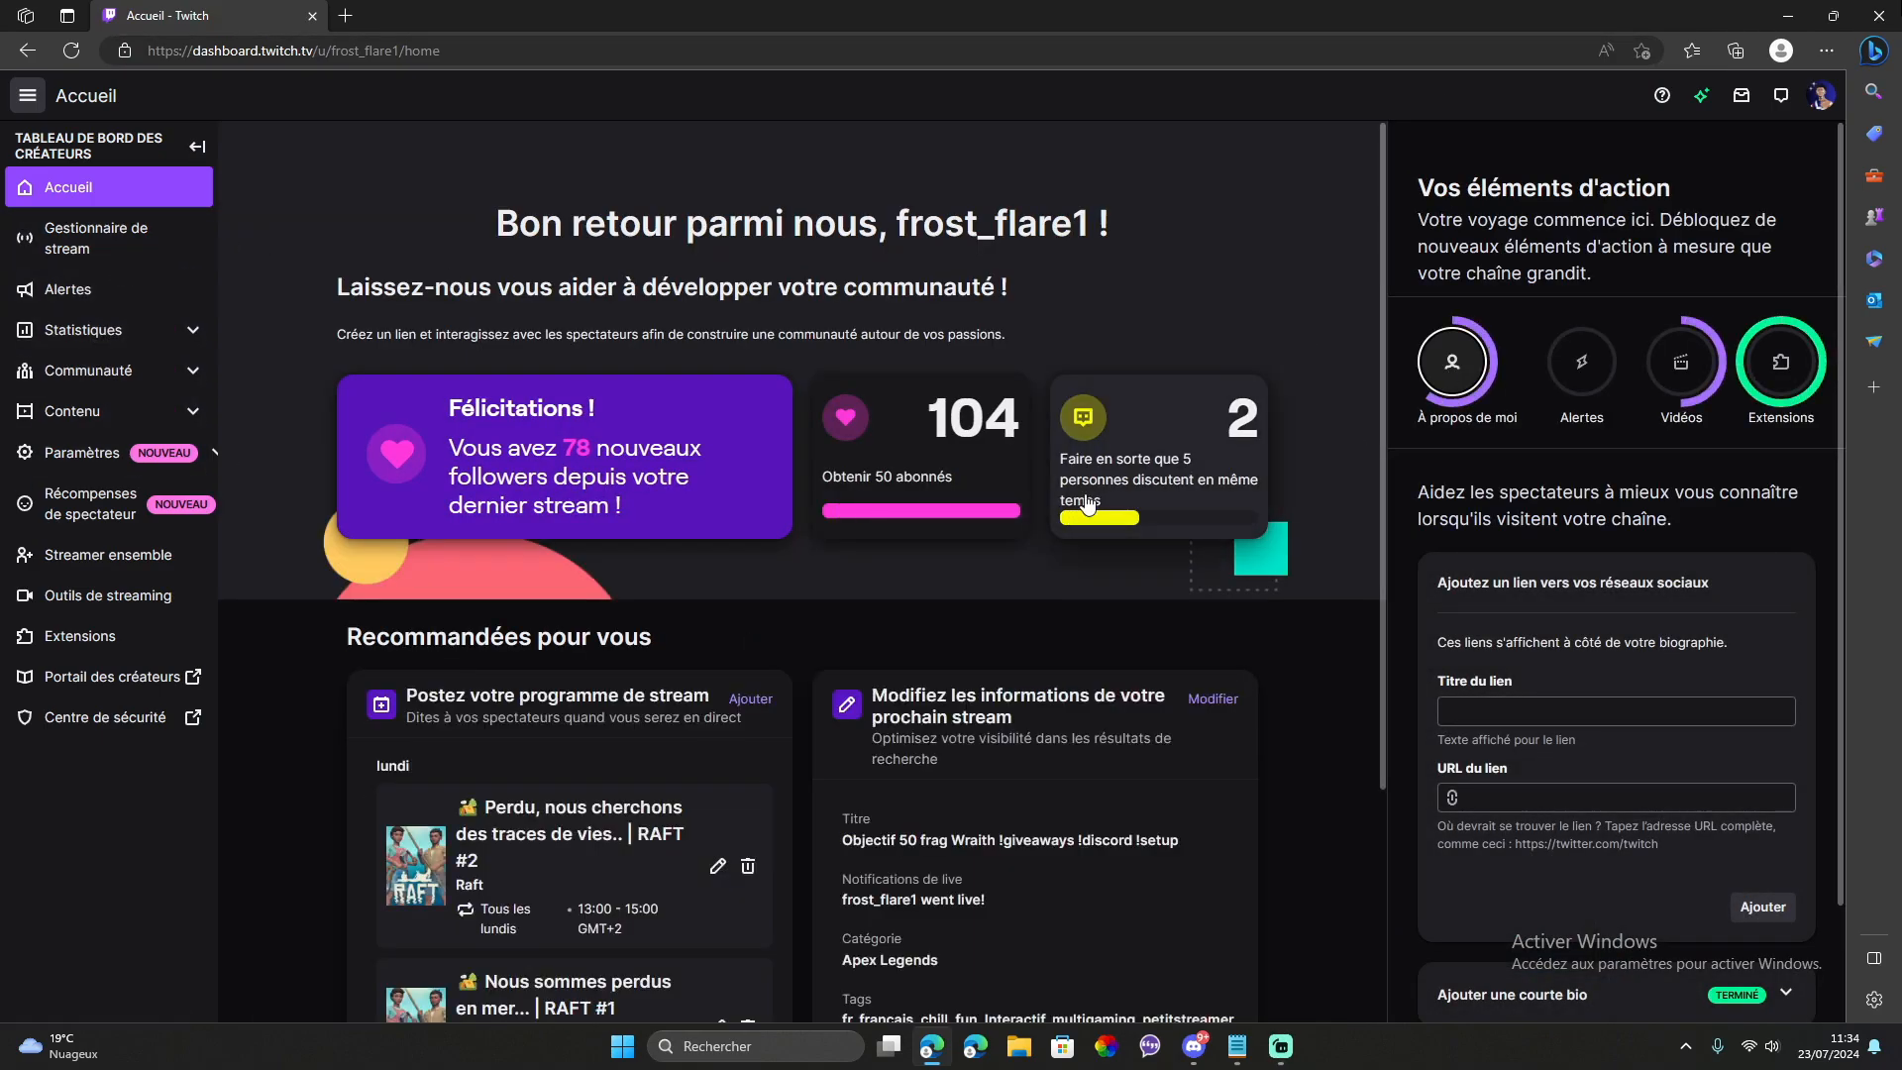
- Examine the dashboard's Accueil page with its goals, stream schedule and next stream's information
scroll(1491, 523, "down", 2)
scroll(1421, 507, "up", 2)
scroll(442, 758, "down", 1)
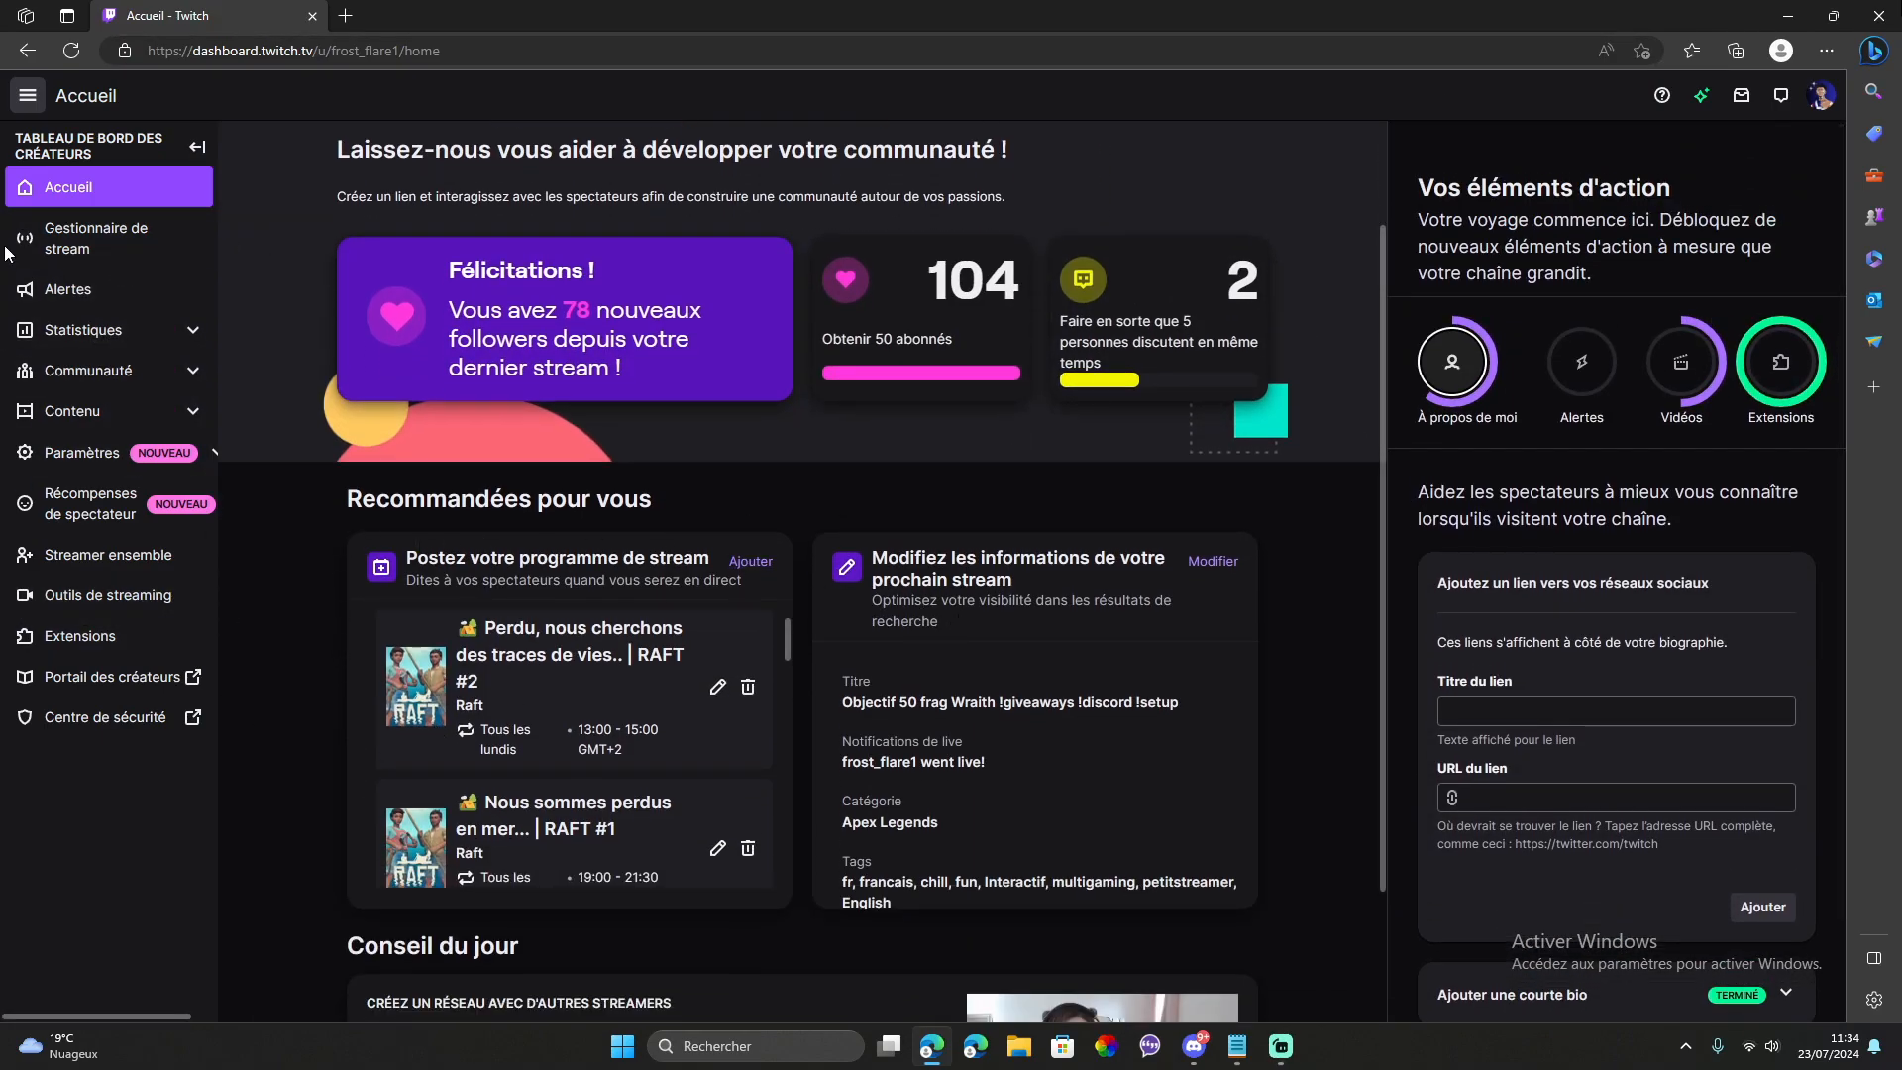
scroll(595, 347, "down", 2)
scroll(822, 635, "down", 2)
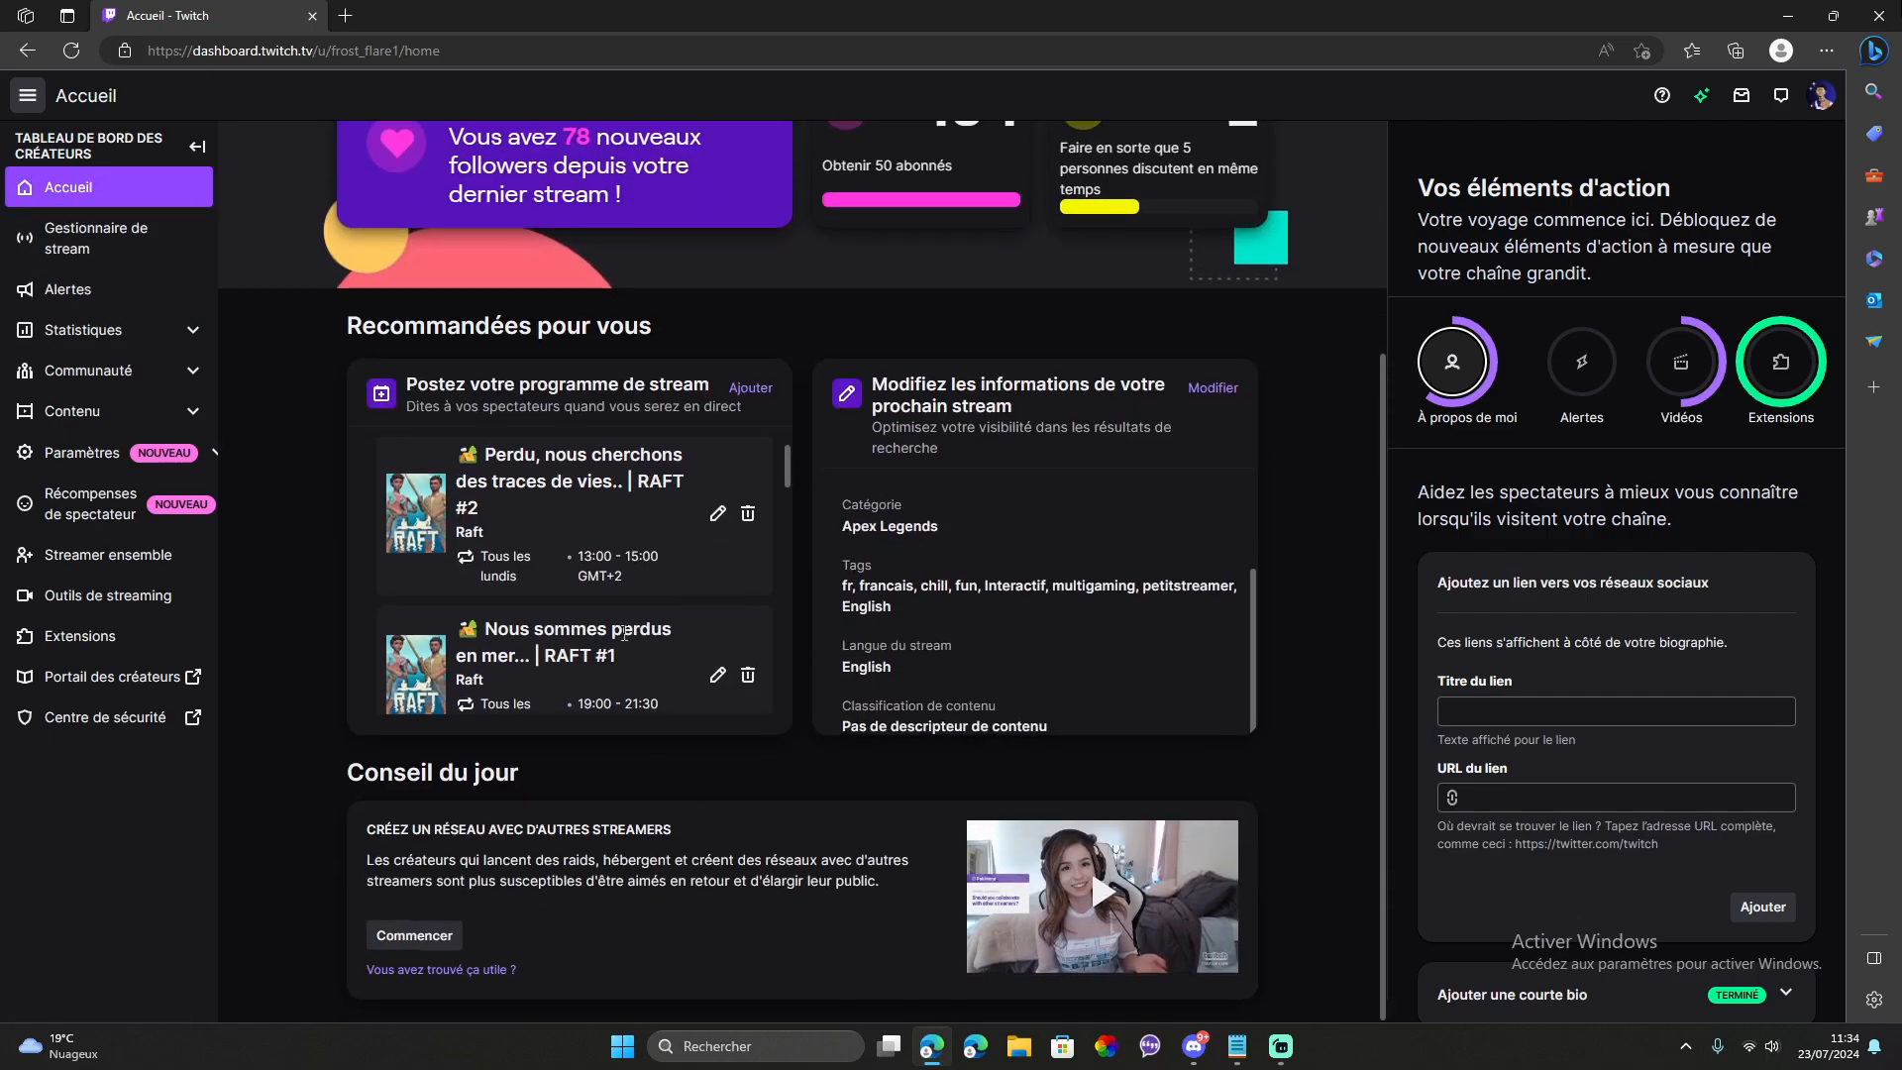
scroll(624, 648, "up", 1)
scroll(485, 456, "up", 3)
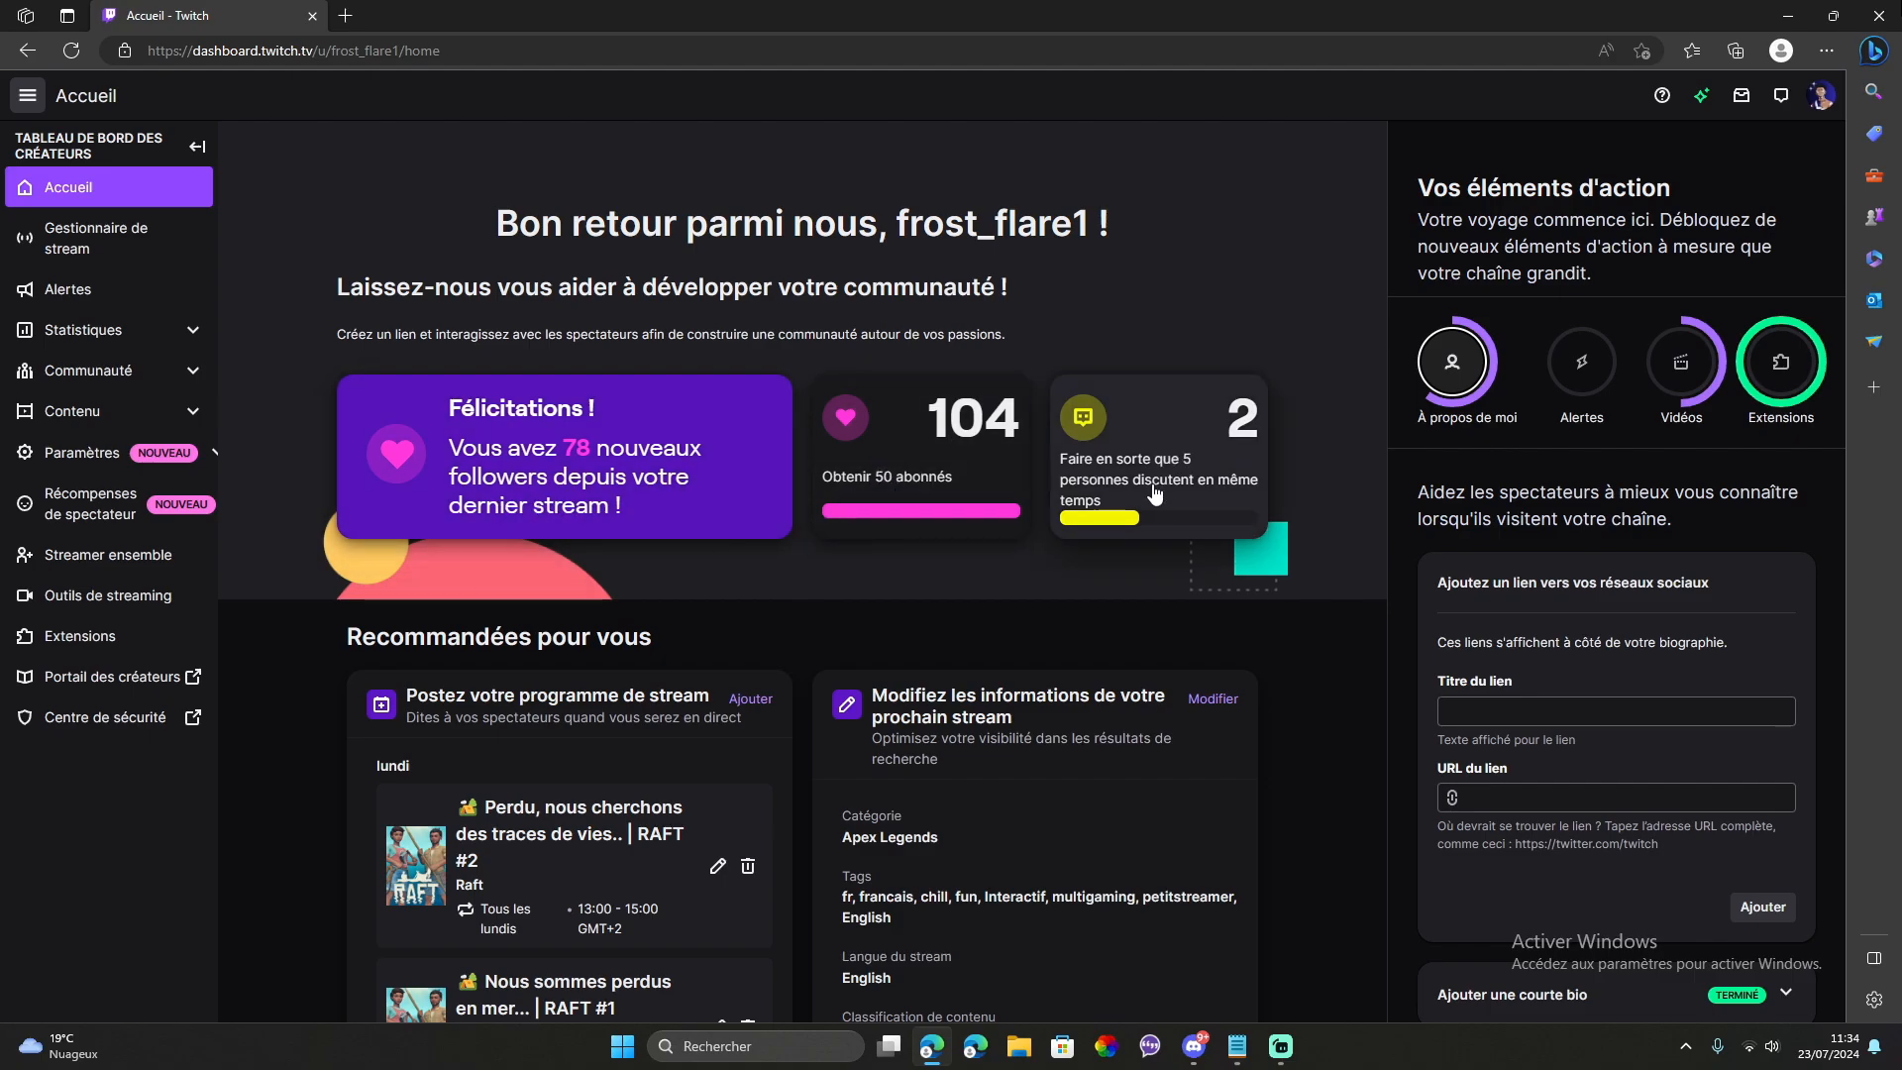
- Examine the Gestionnaire de stream with its activity feed and the Alertes page
left_click(104, 241)
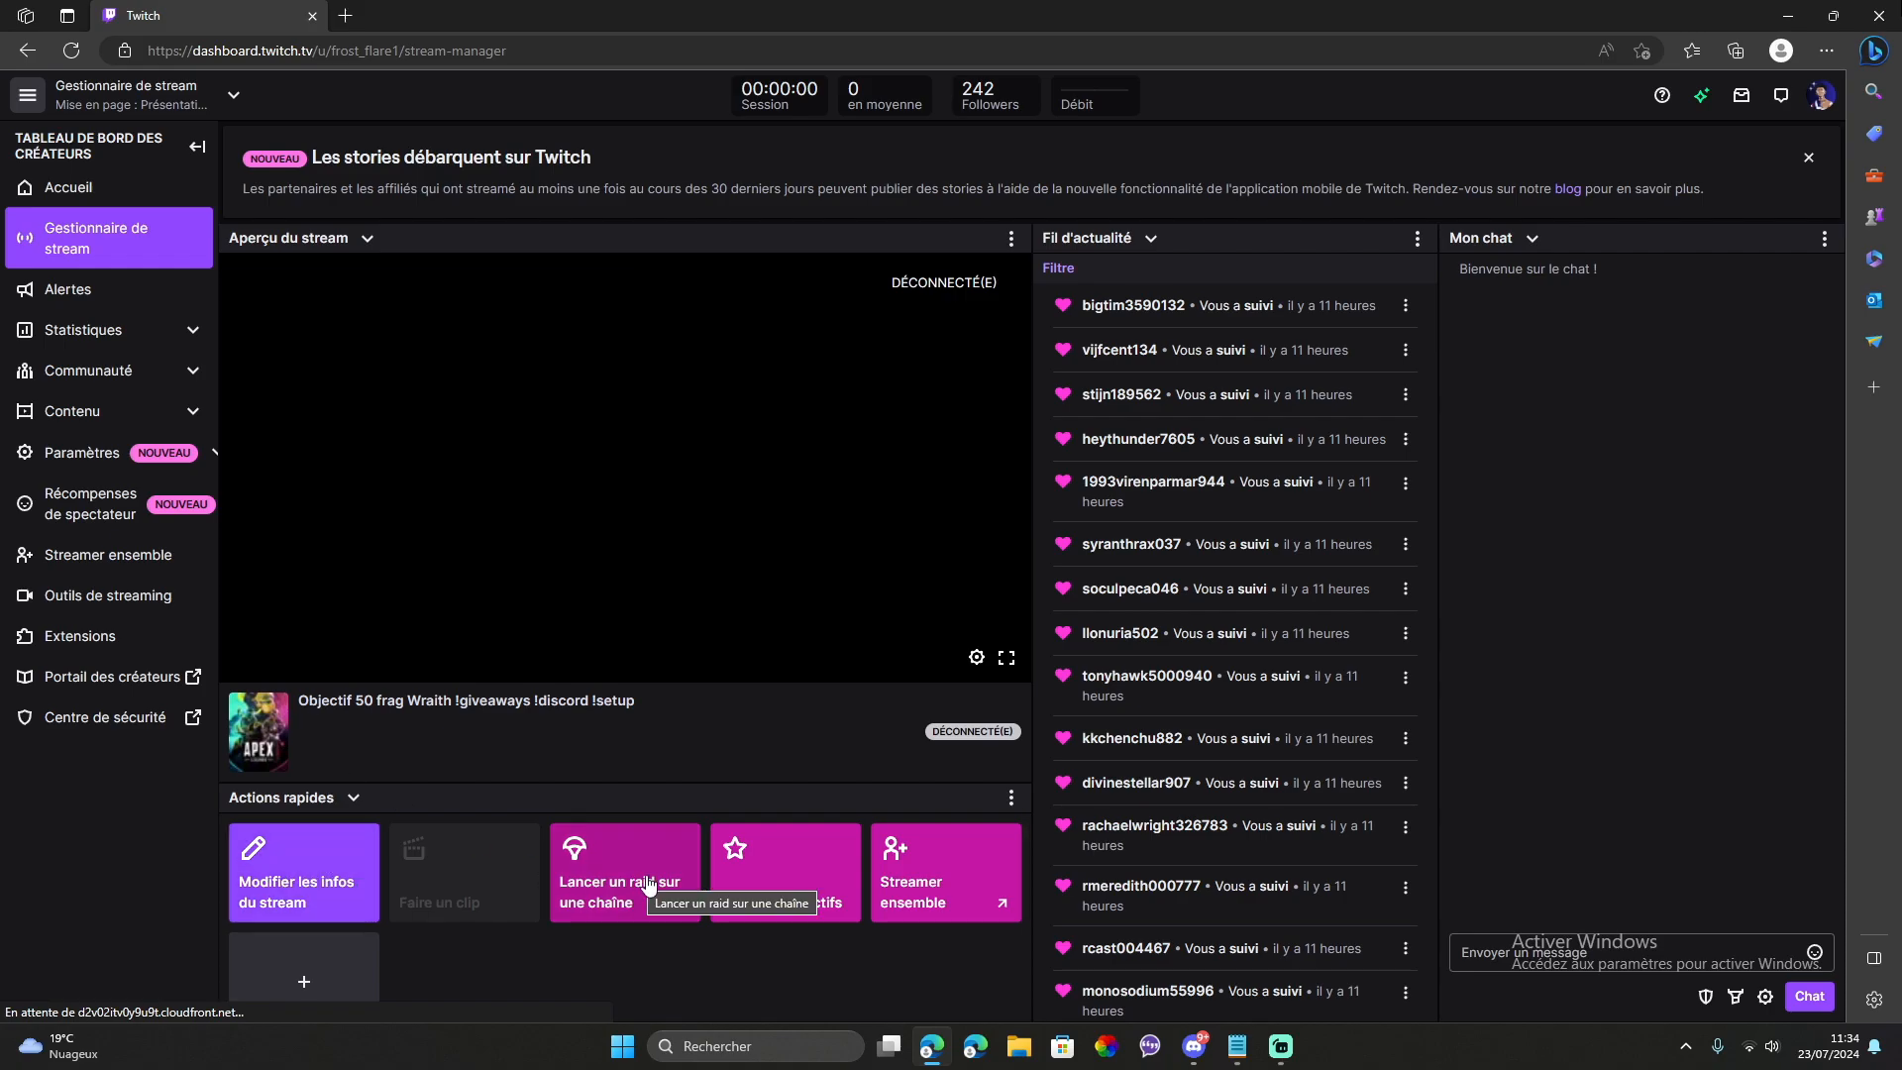
scroll(1387, 773, "down", 3)
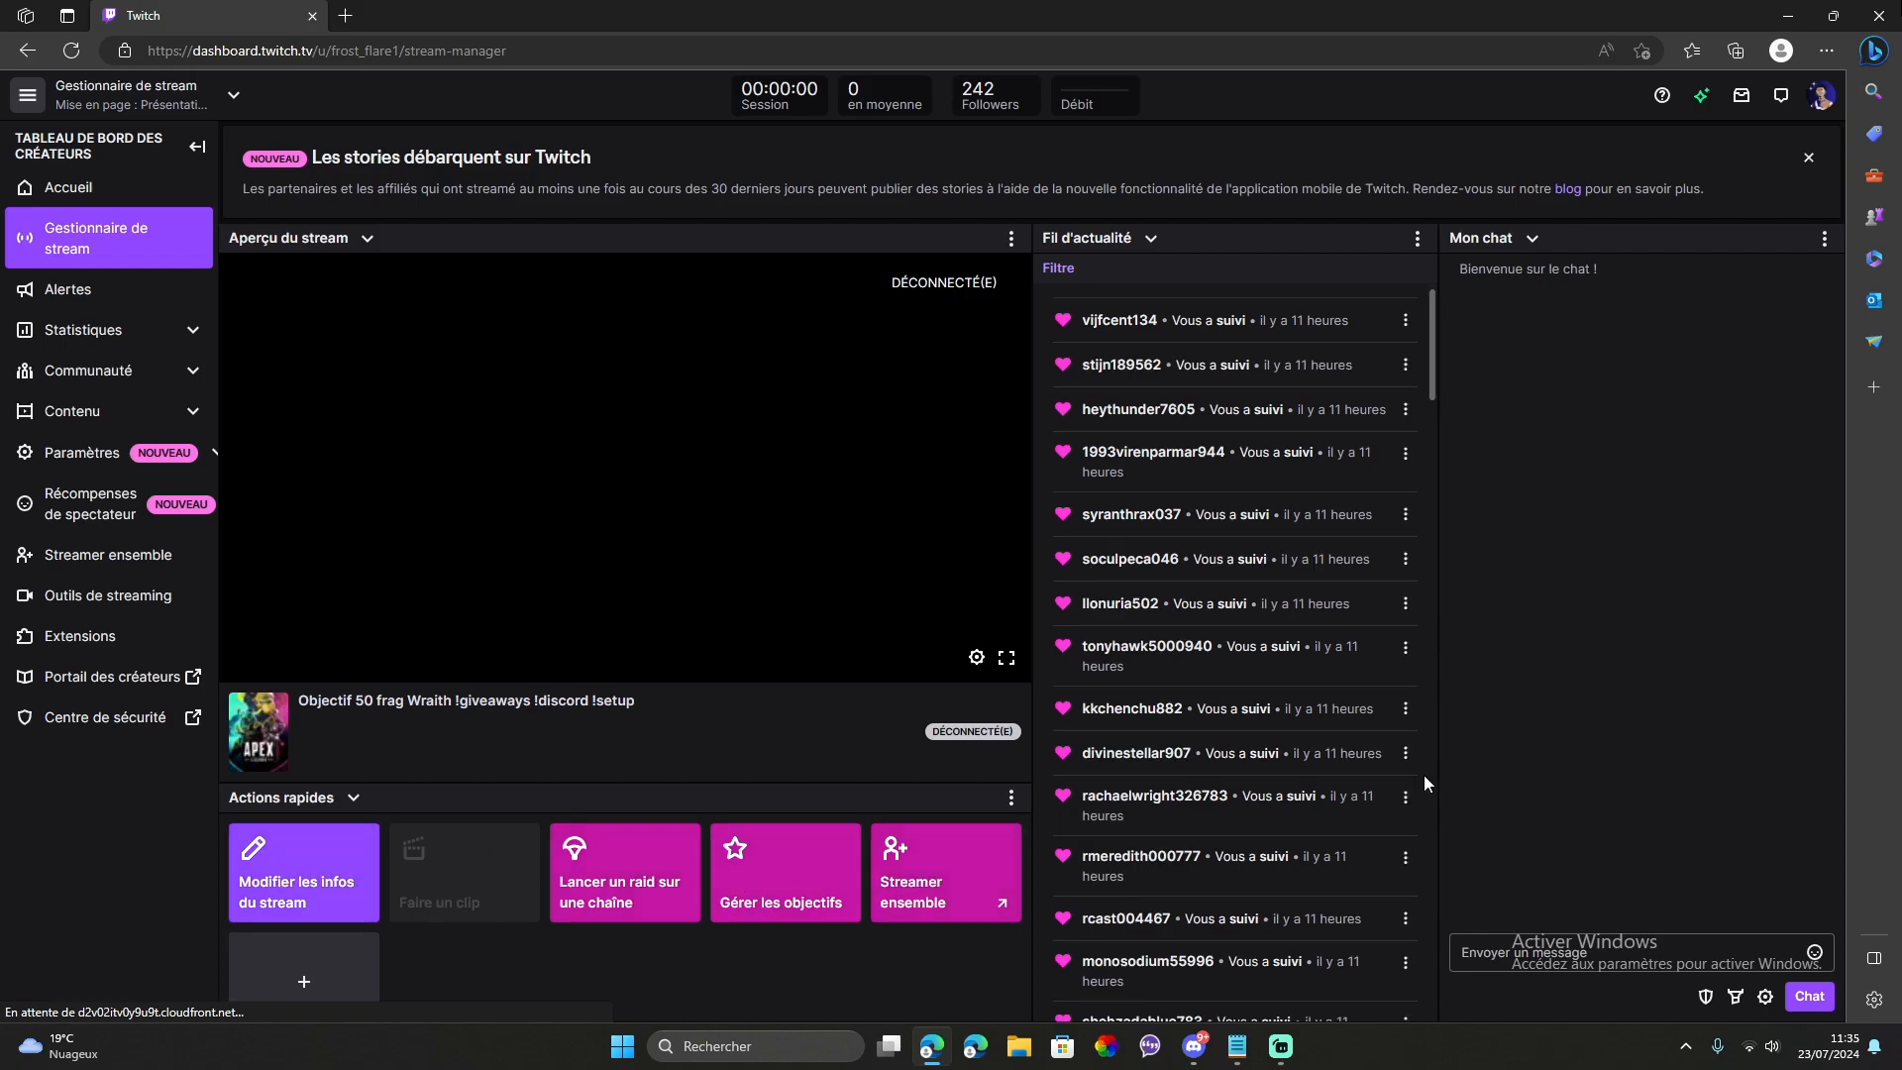
left_click(67, 293)
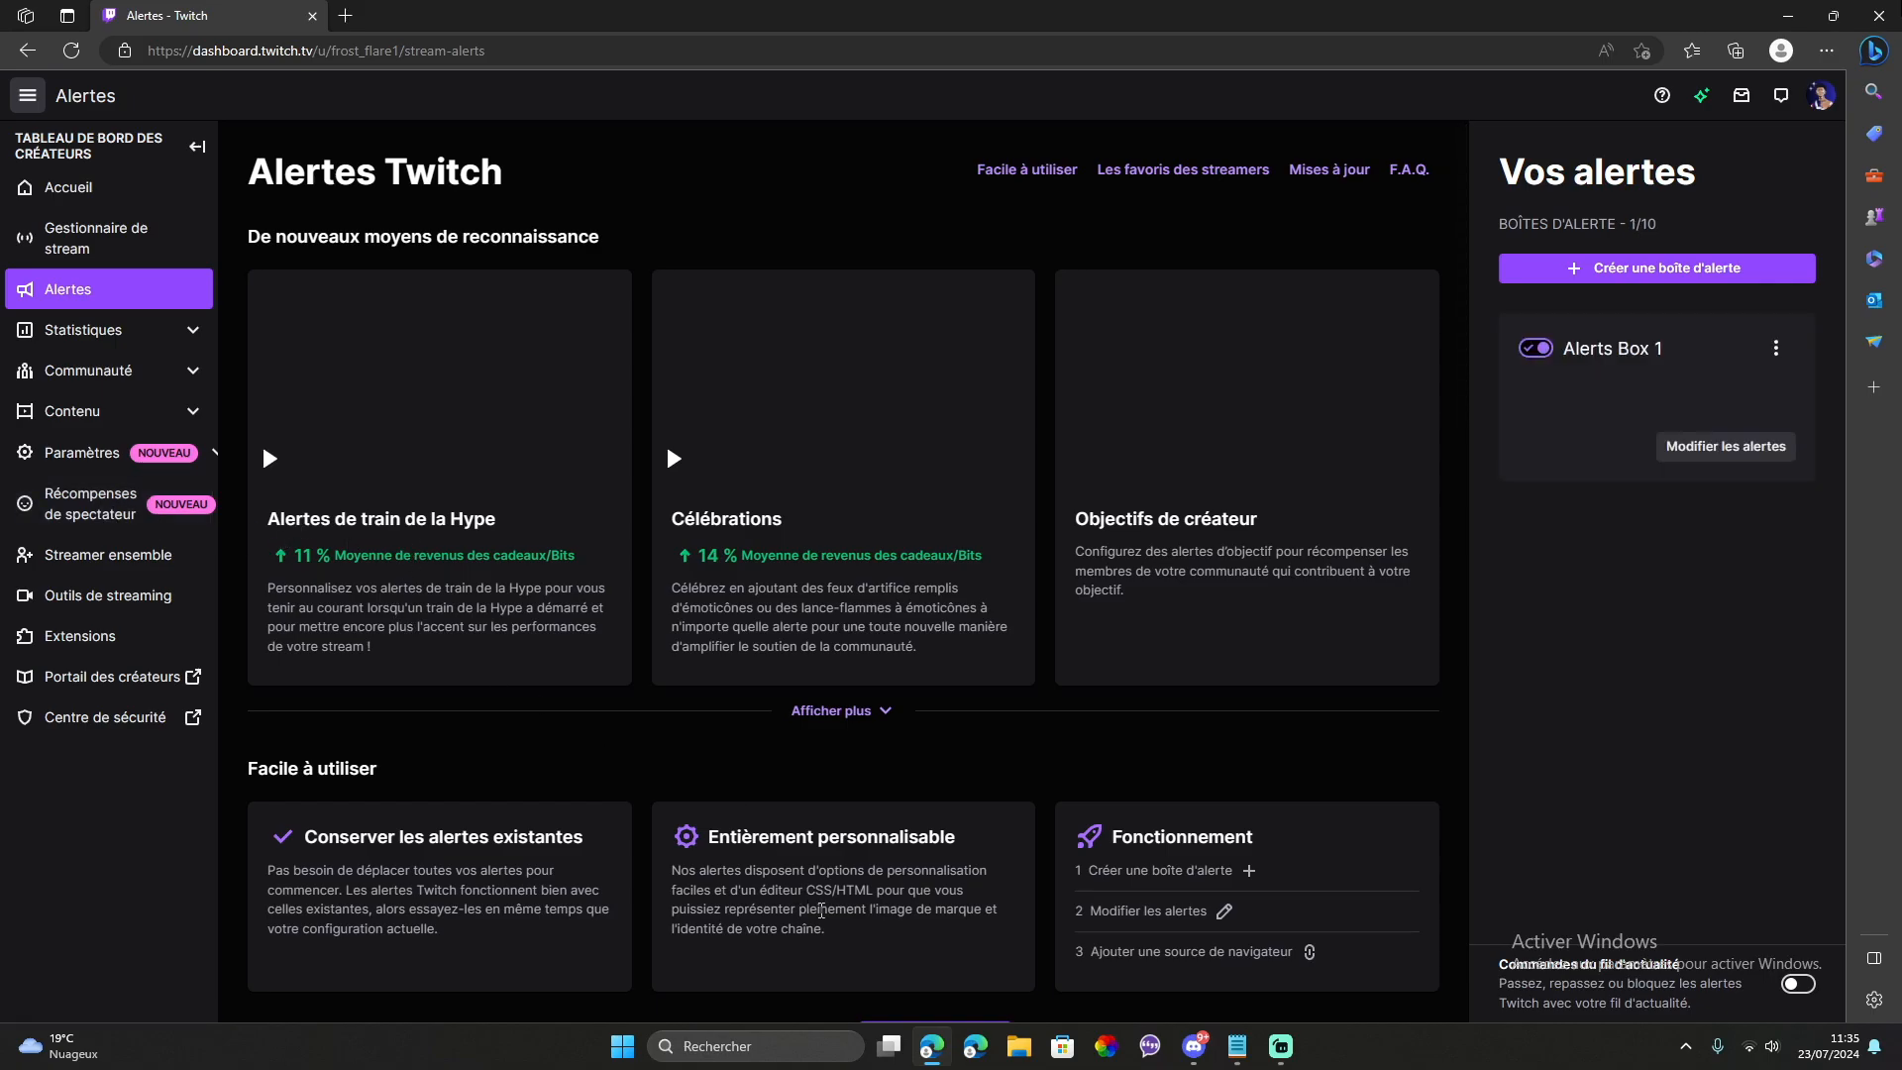
- Check the general settings in Streamlabs Desktop and return to the Twitch creator dashboard
left_click(1277, 1064)
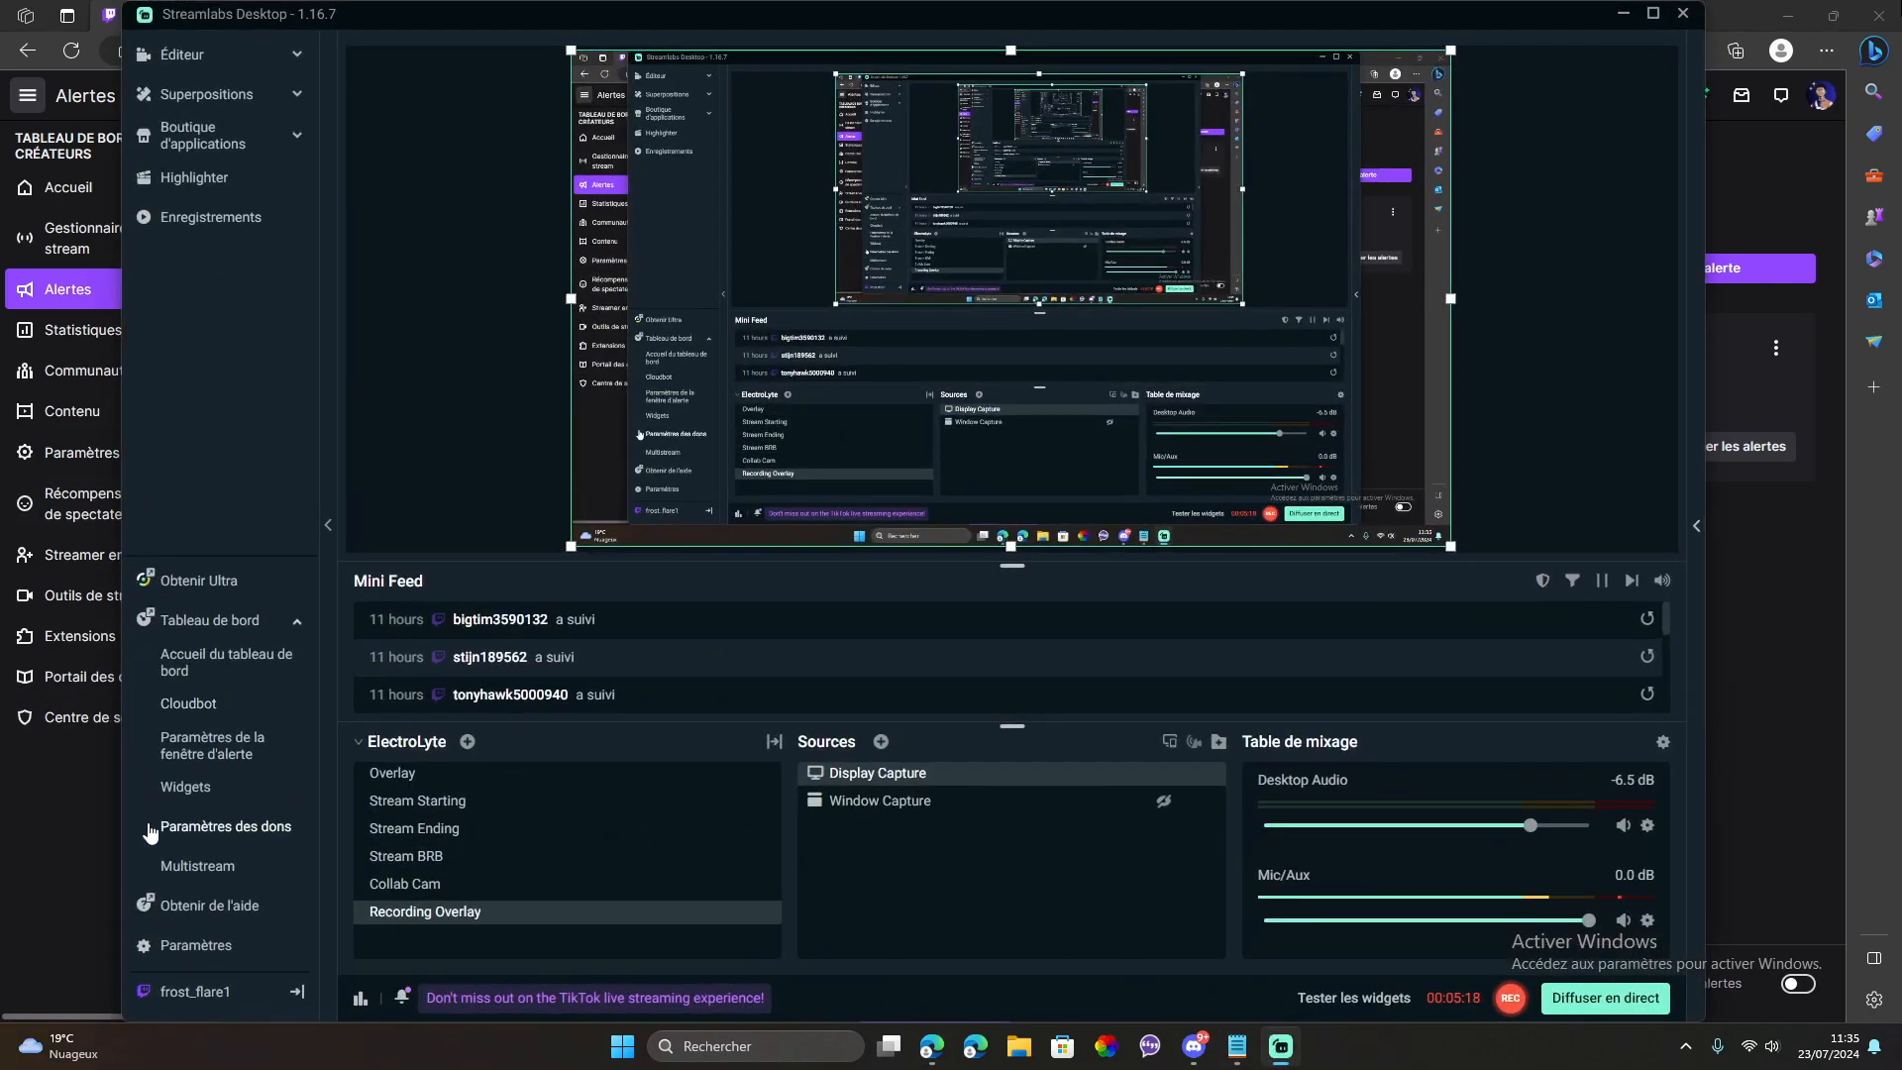
left_click(197, 945)
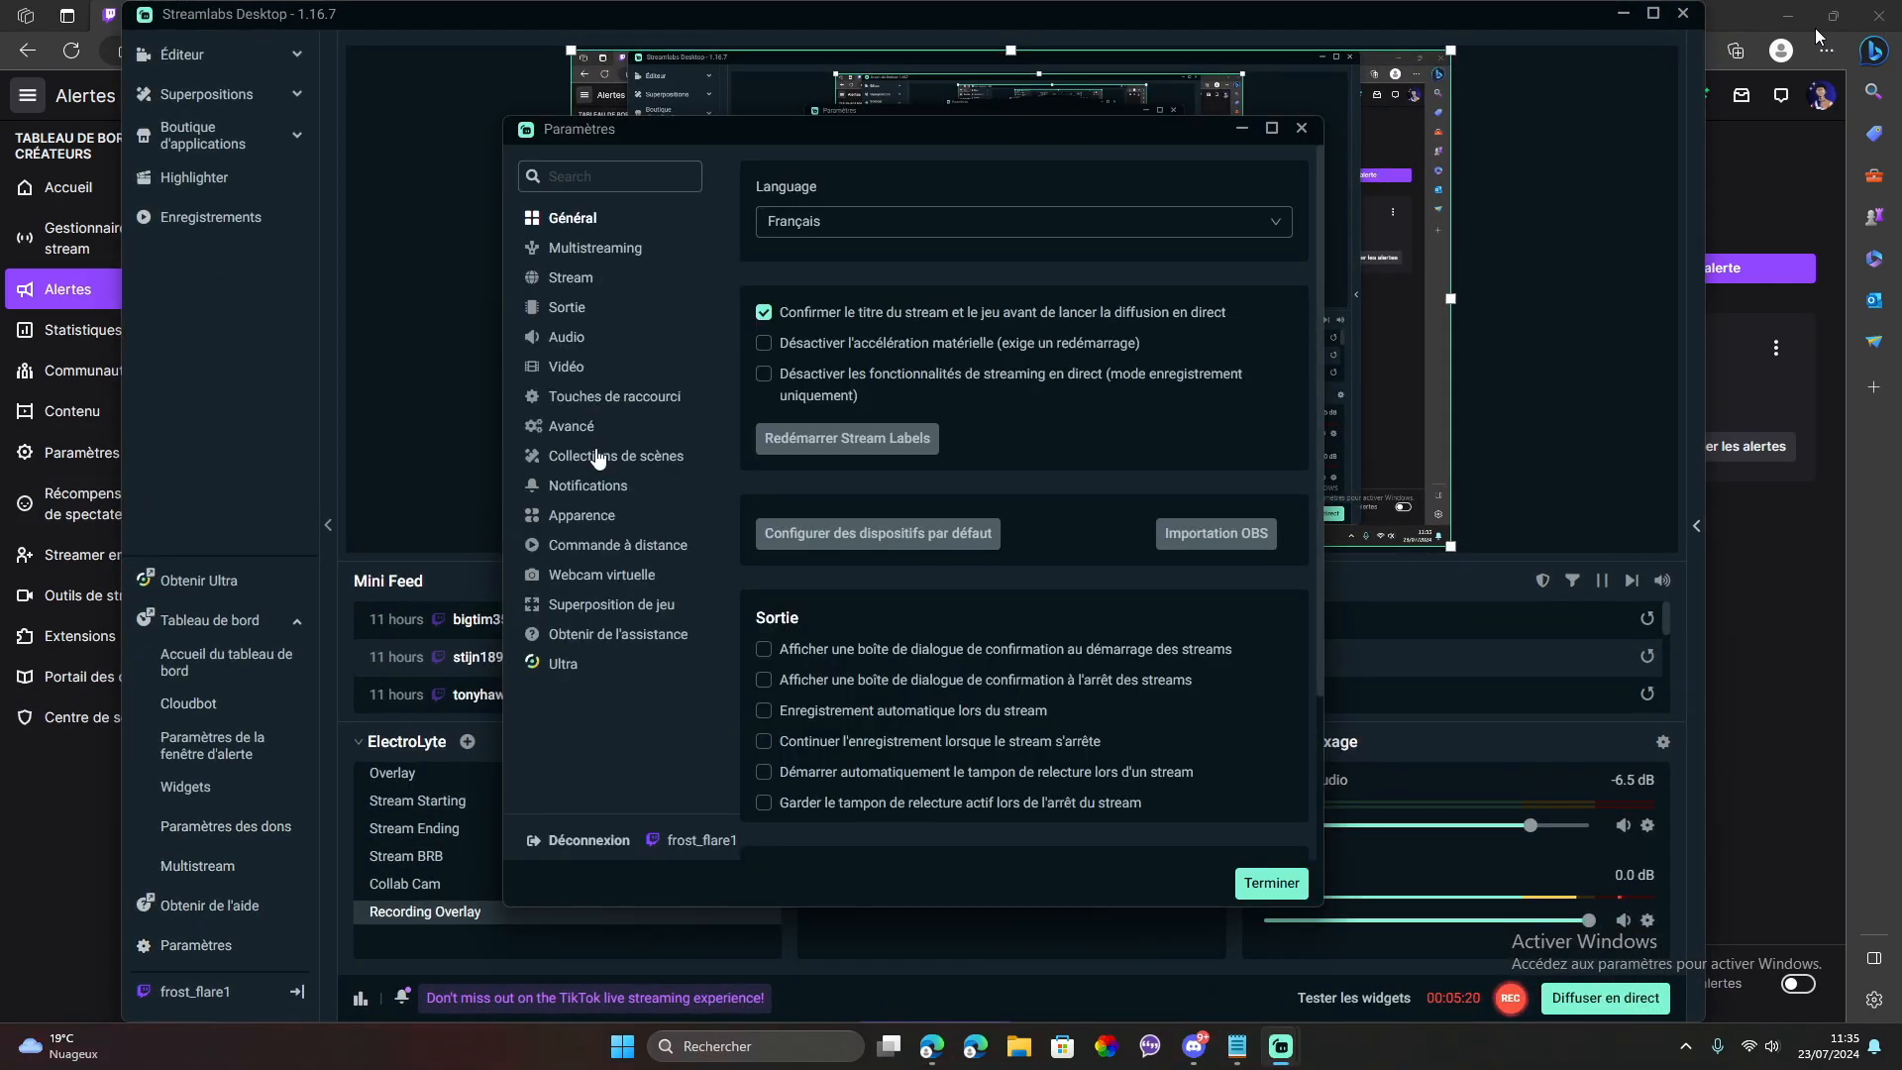
left_click(1271, 883)
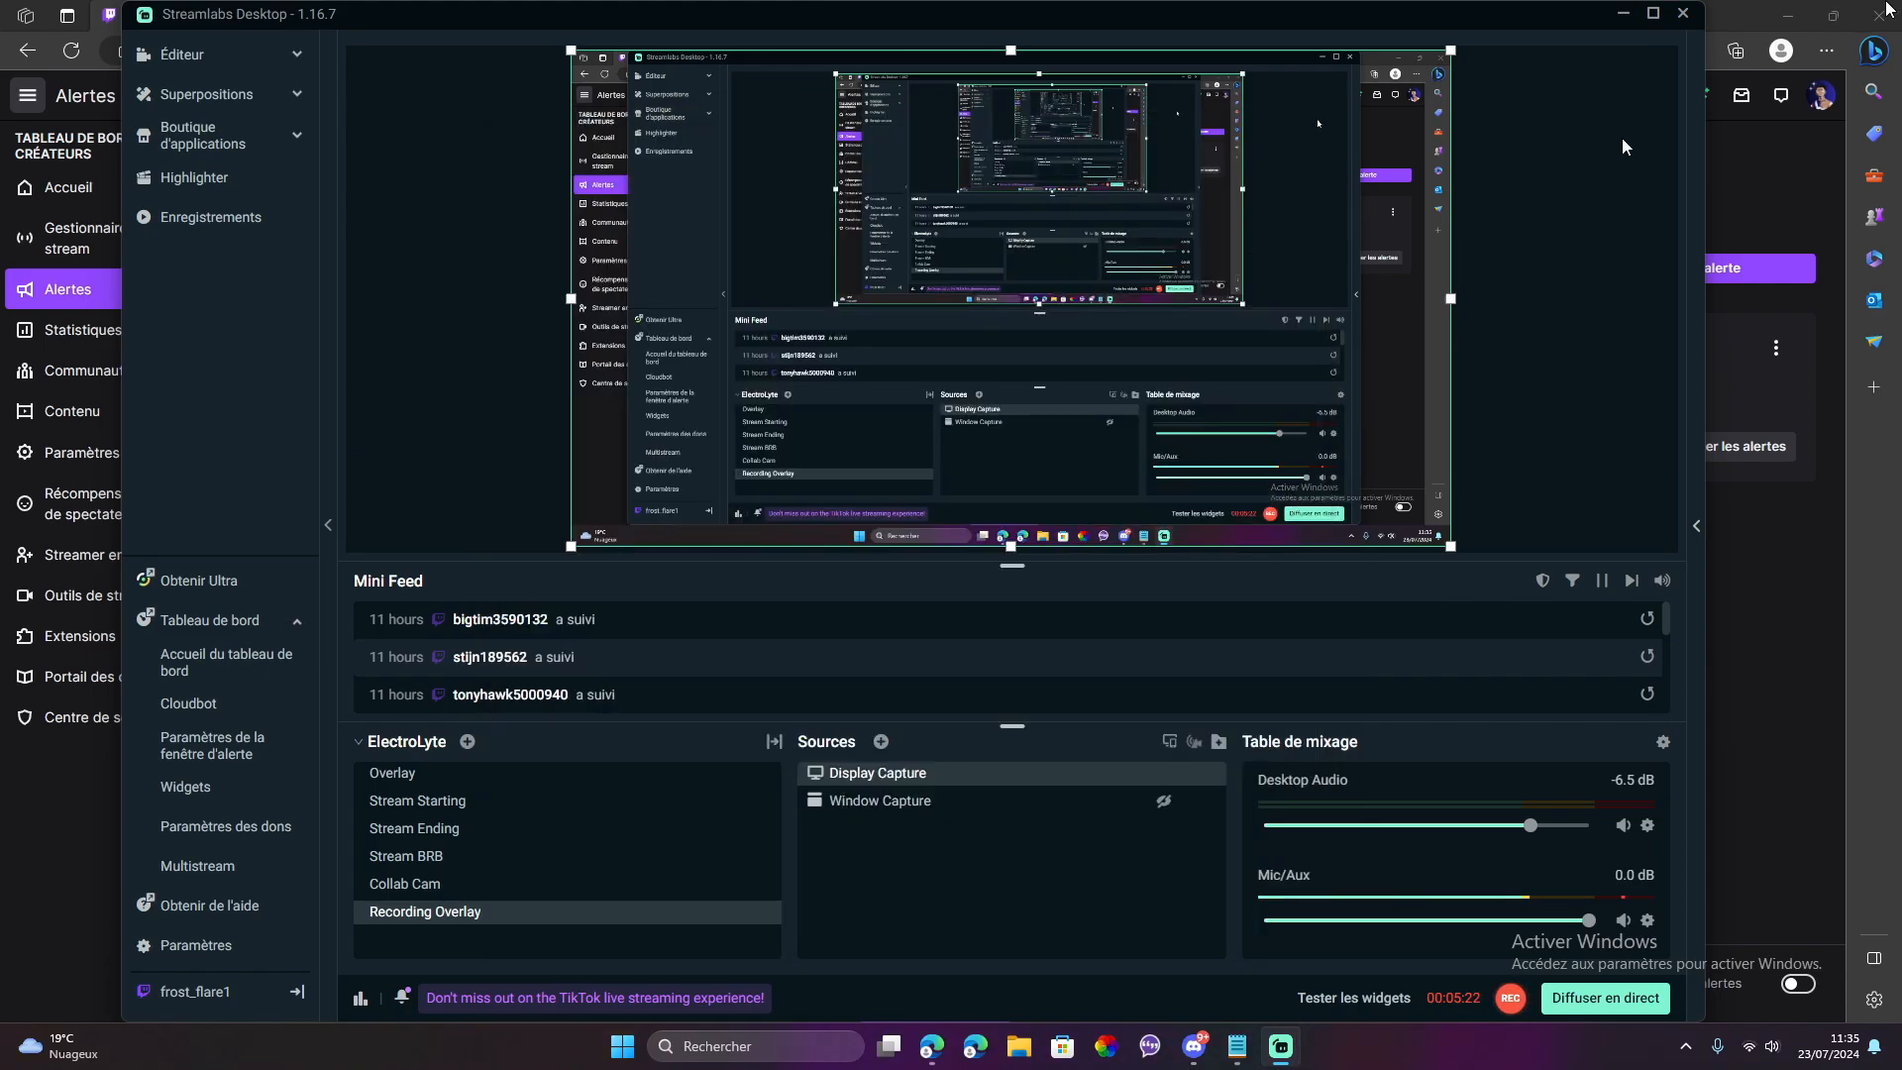
left_click(1624, 15)
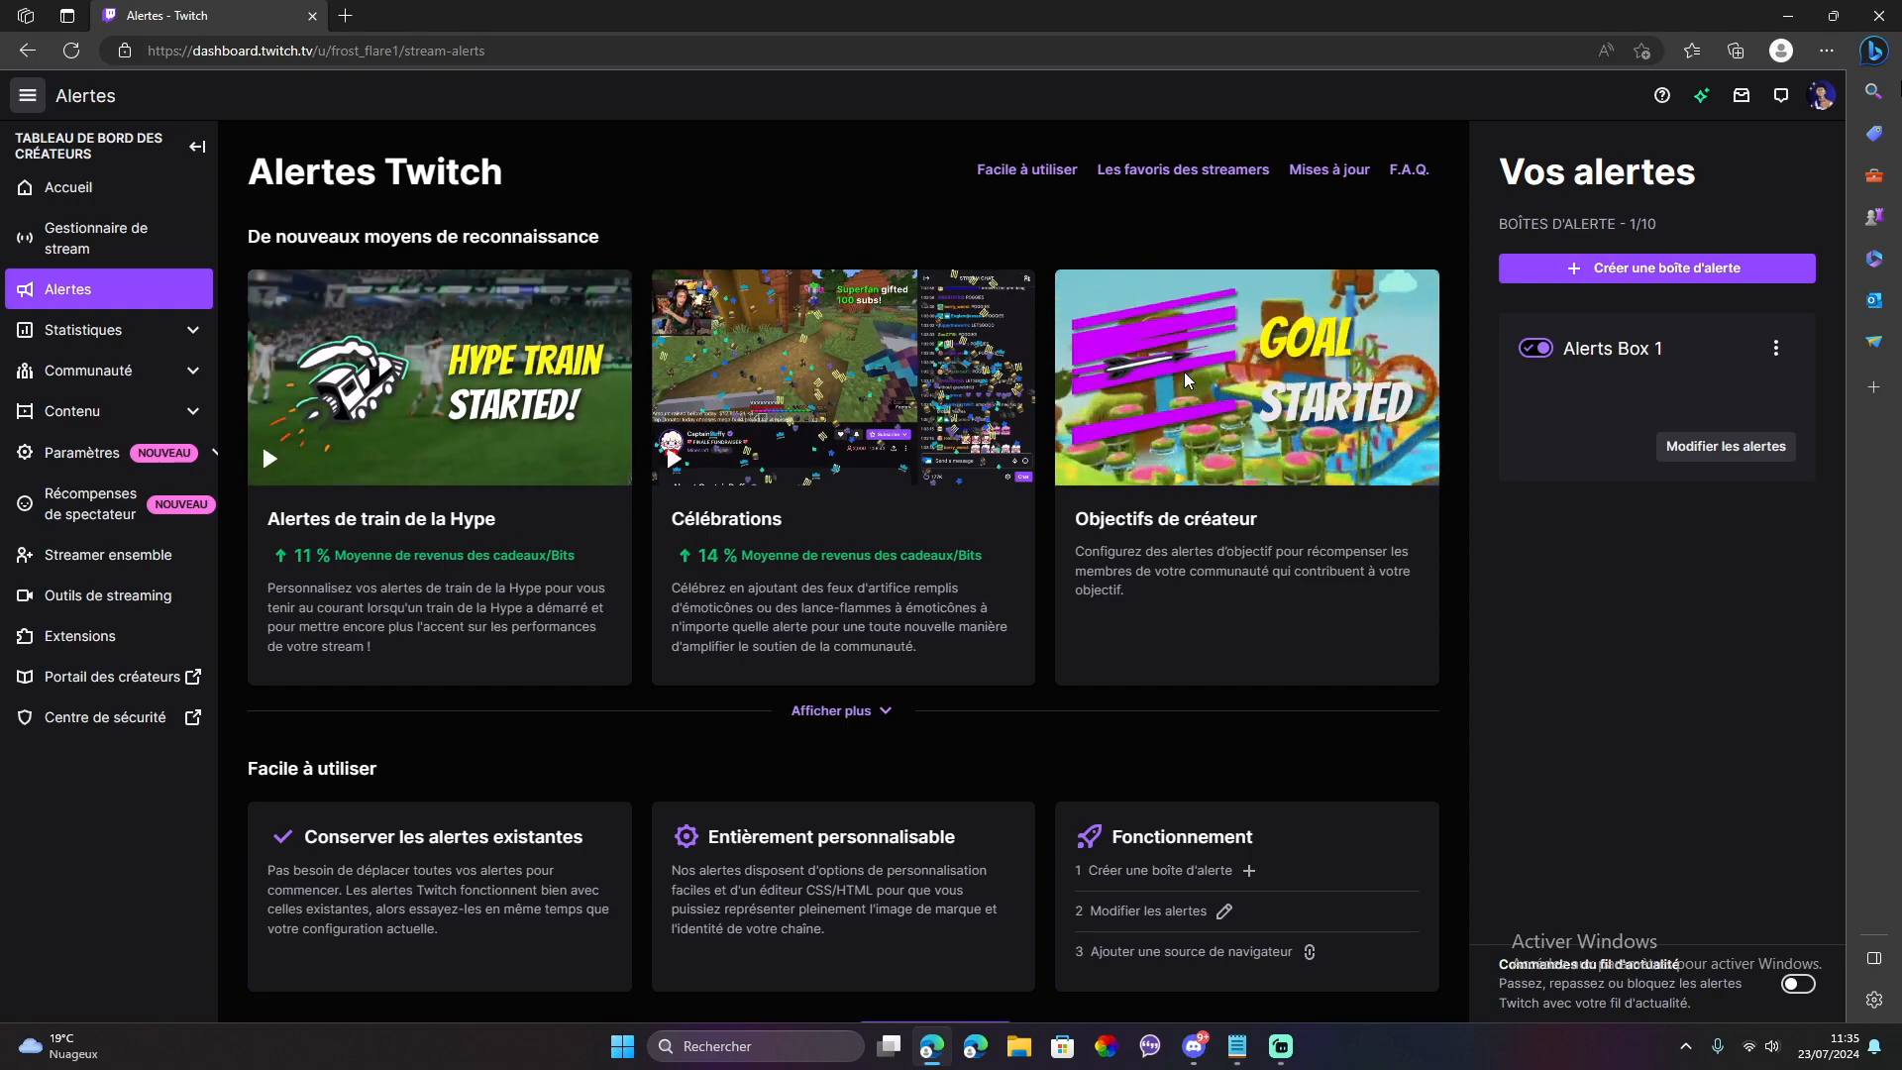
- Examine the Vue d'ensemble channel statistics and the Recherche page with its category data
left_click(99, 330)
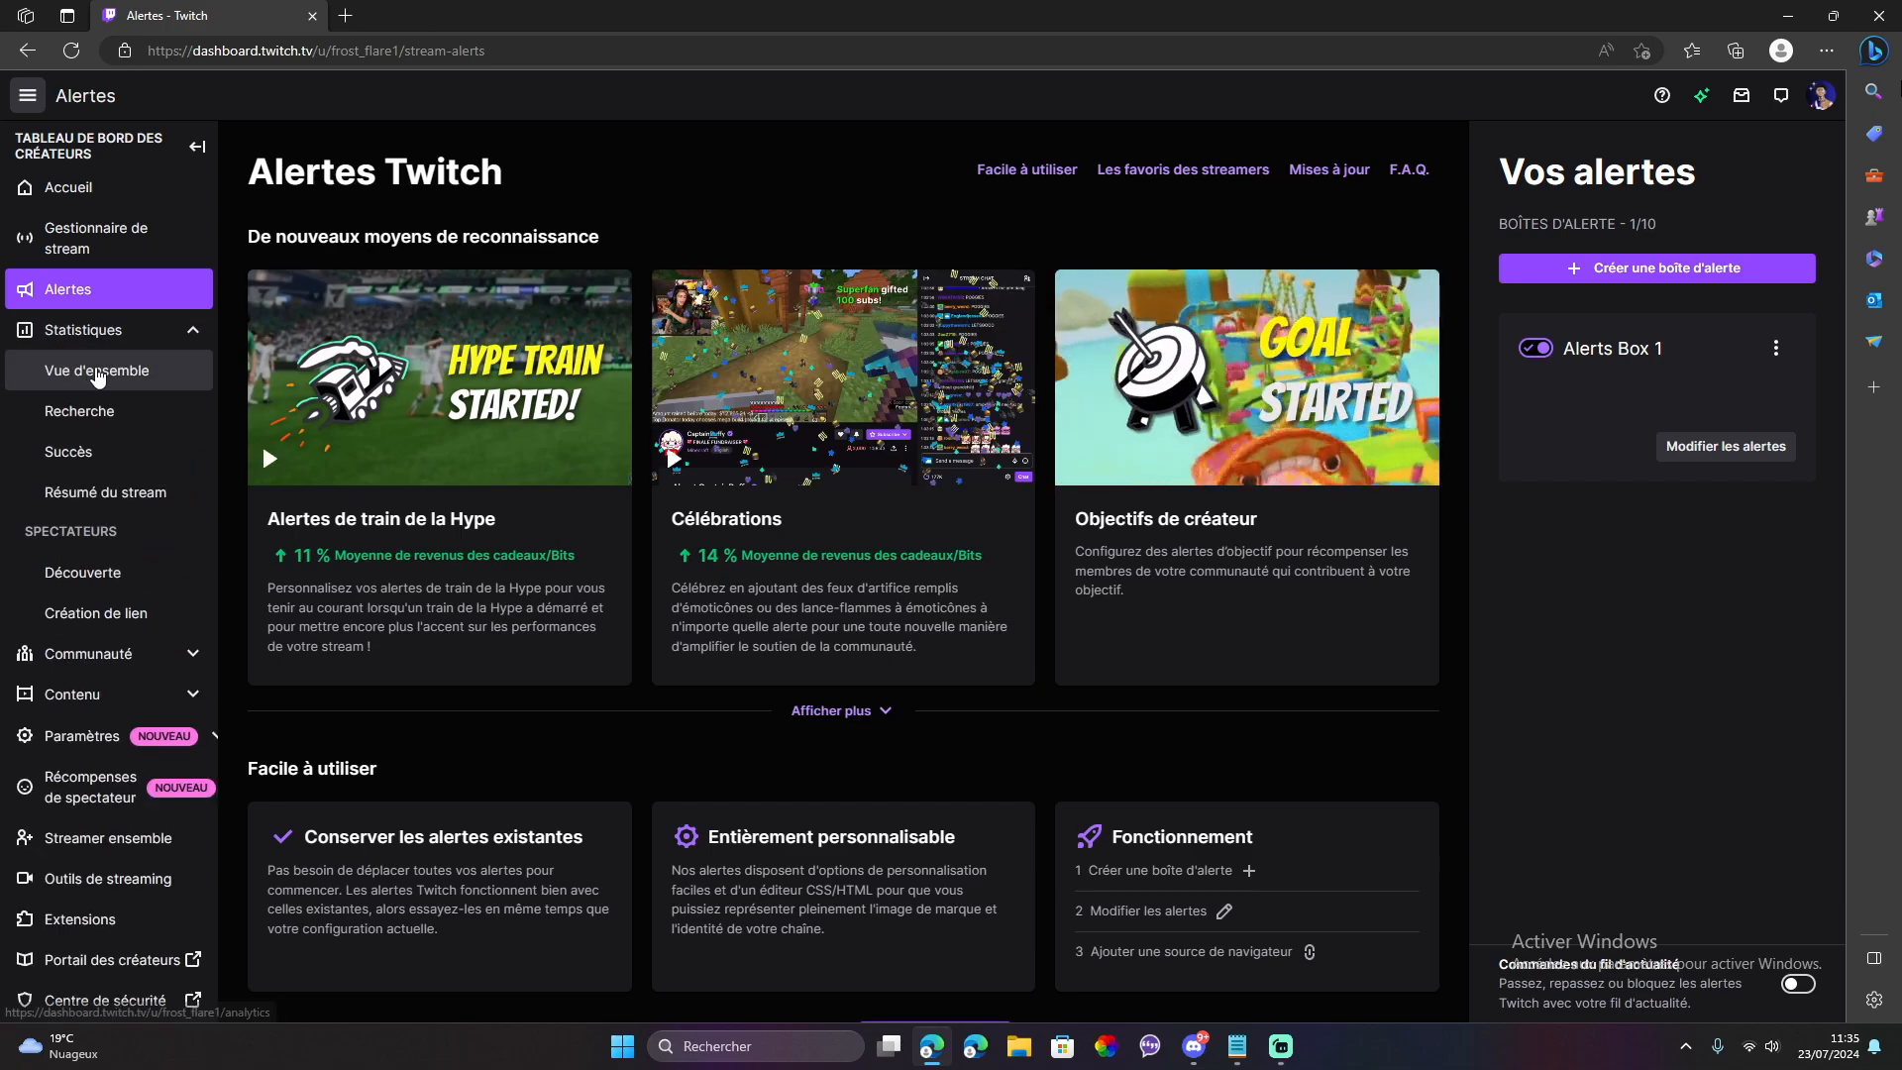
left_click(96, 374)
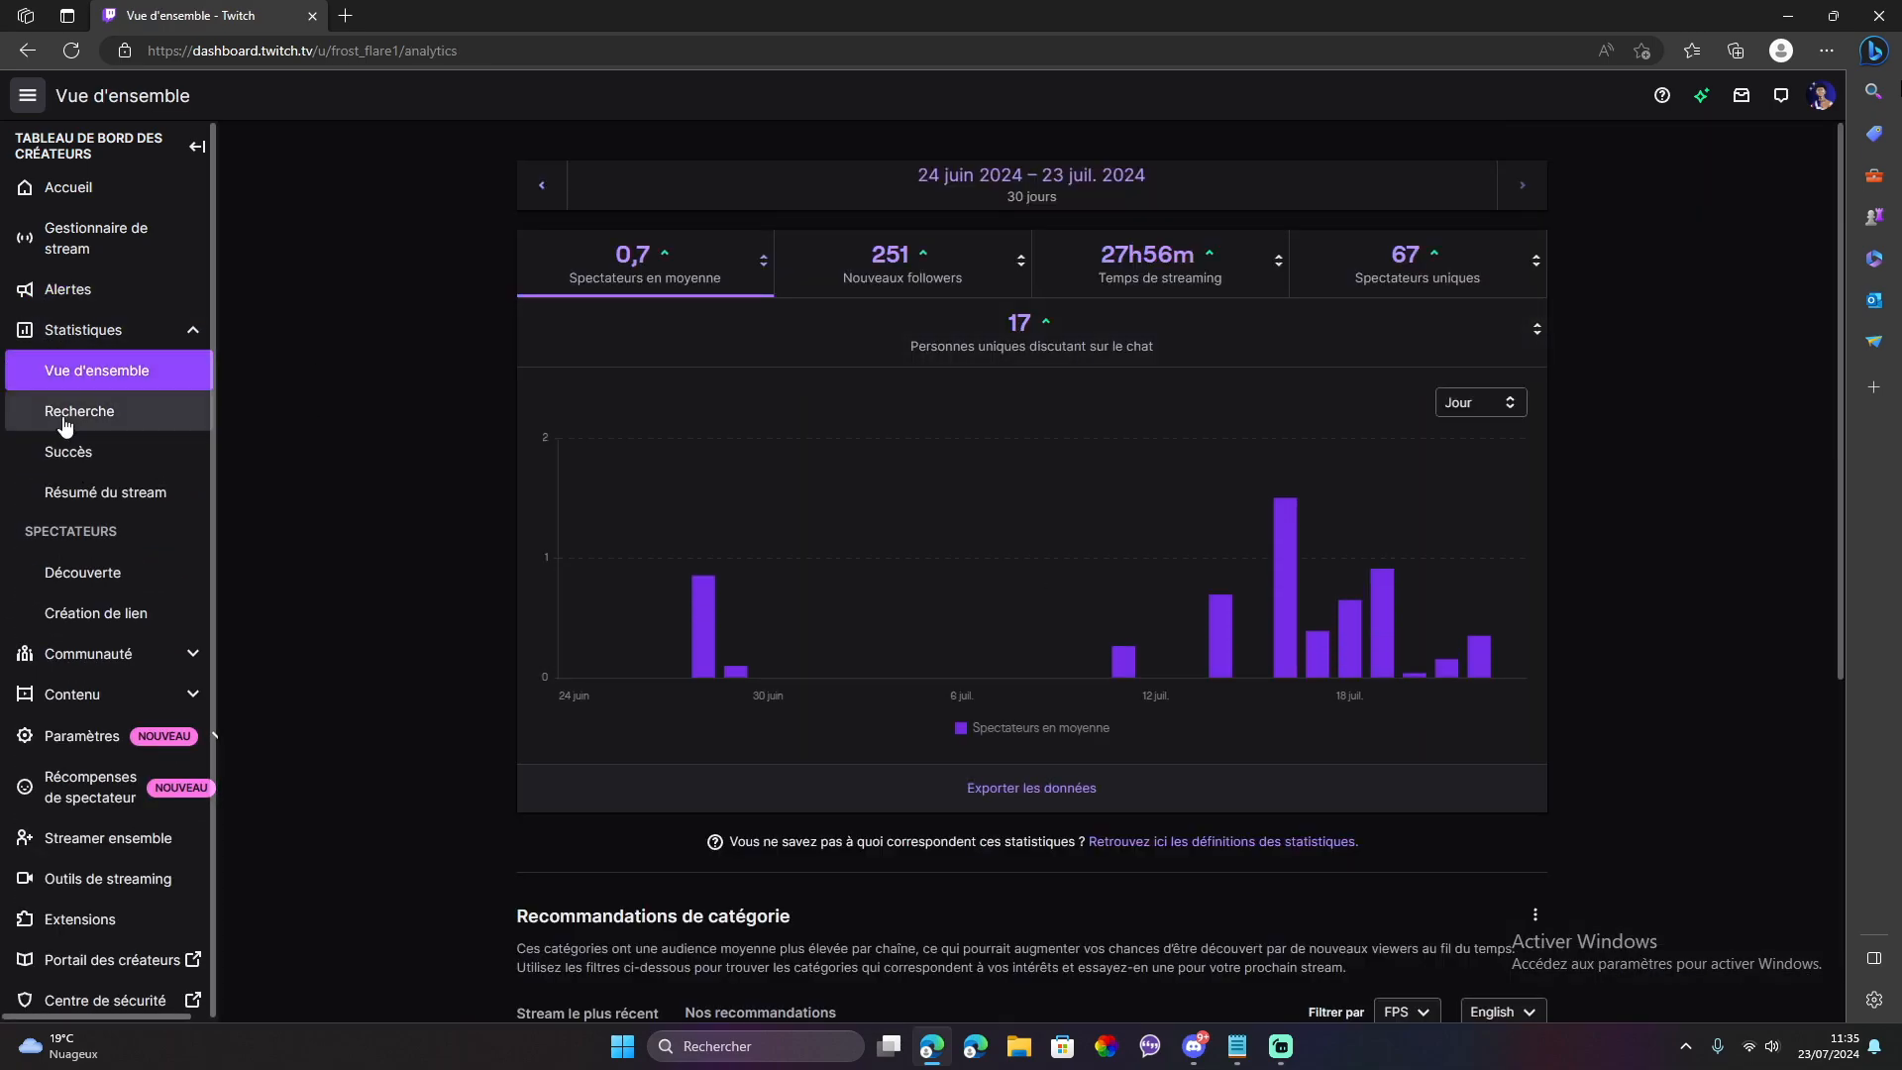
left_click(65, 424)
- Examine the community's Gestionnaires de rôles page and the Activité log of channel changes
left_click(74, 656)
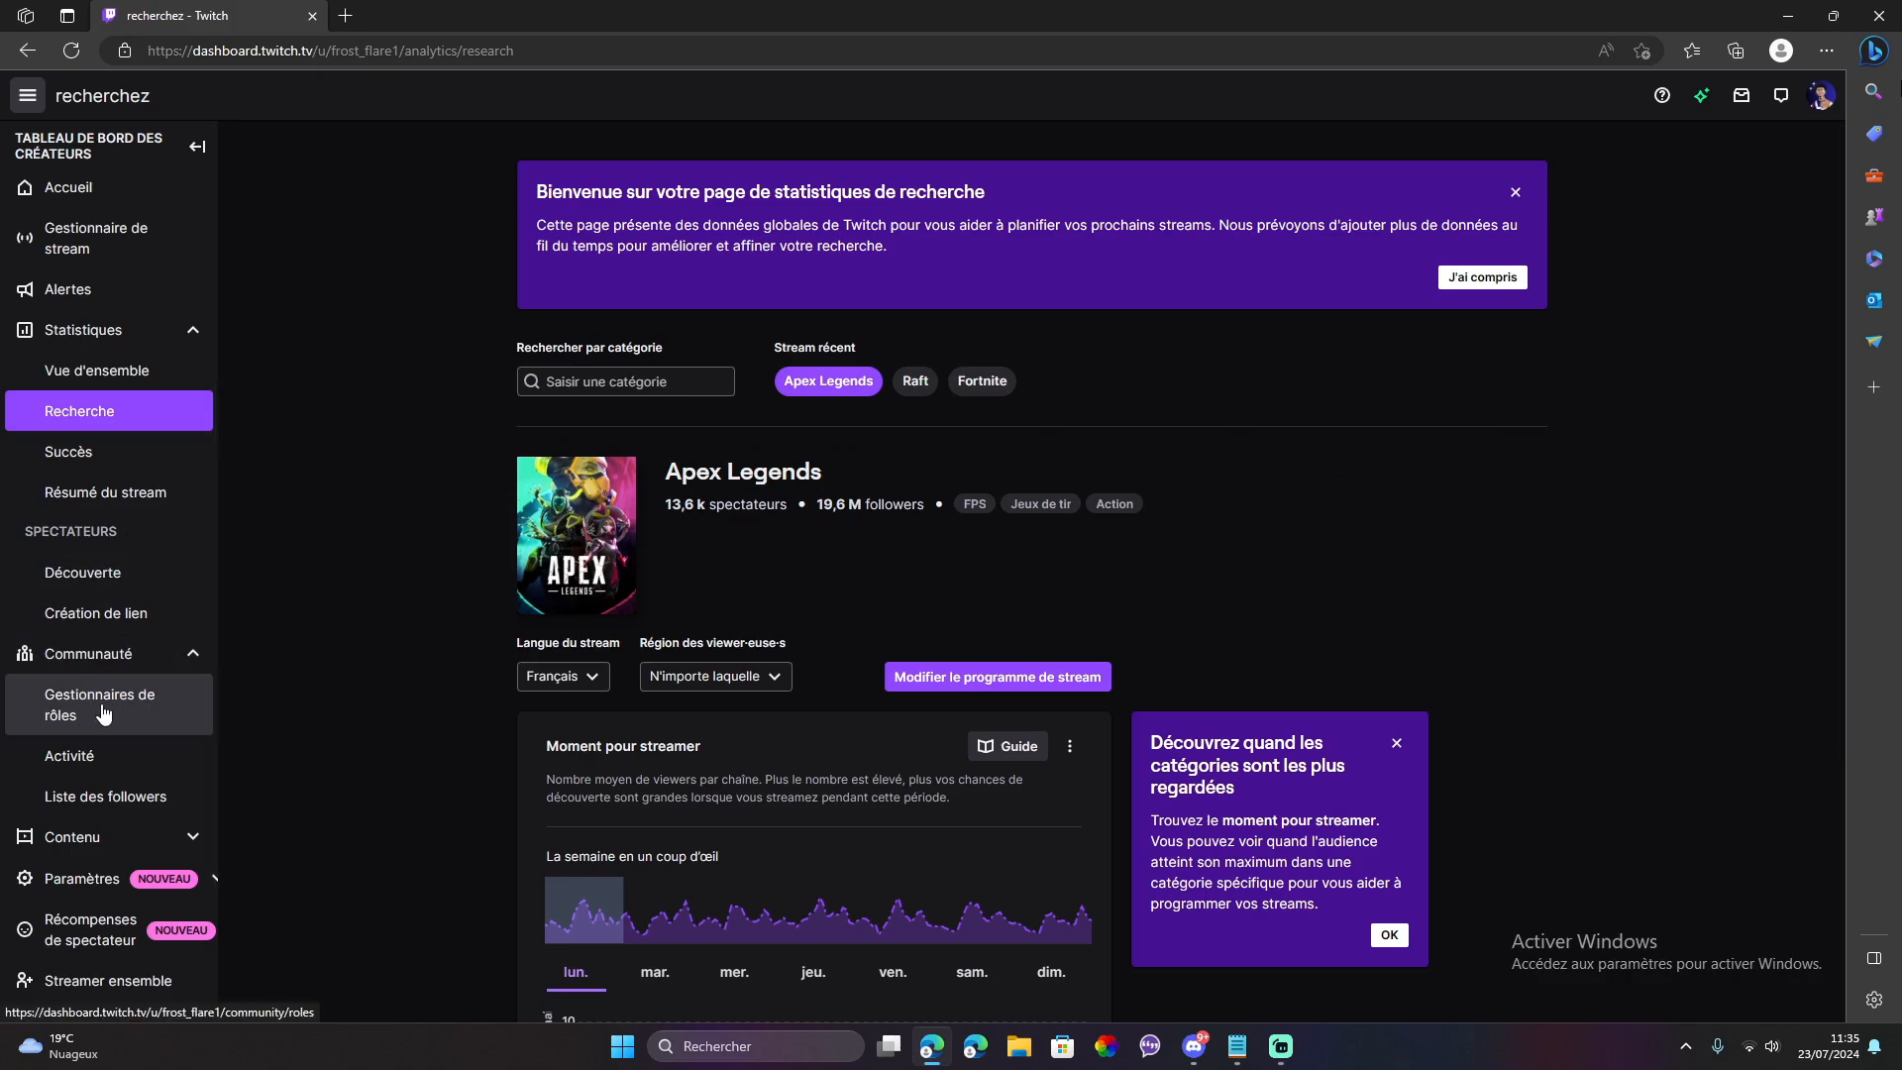
scroll(93, 753, "down", 2)
left_click(69, 580)
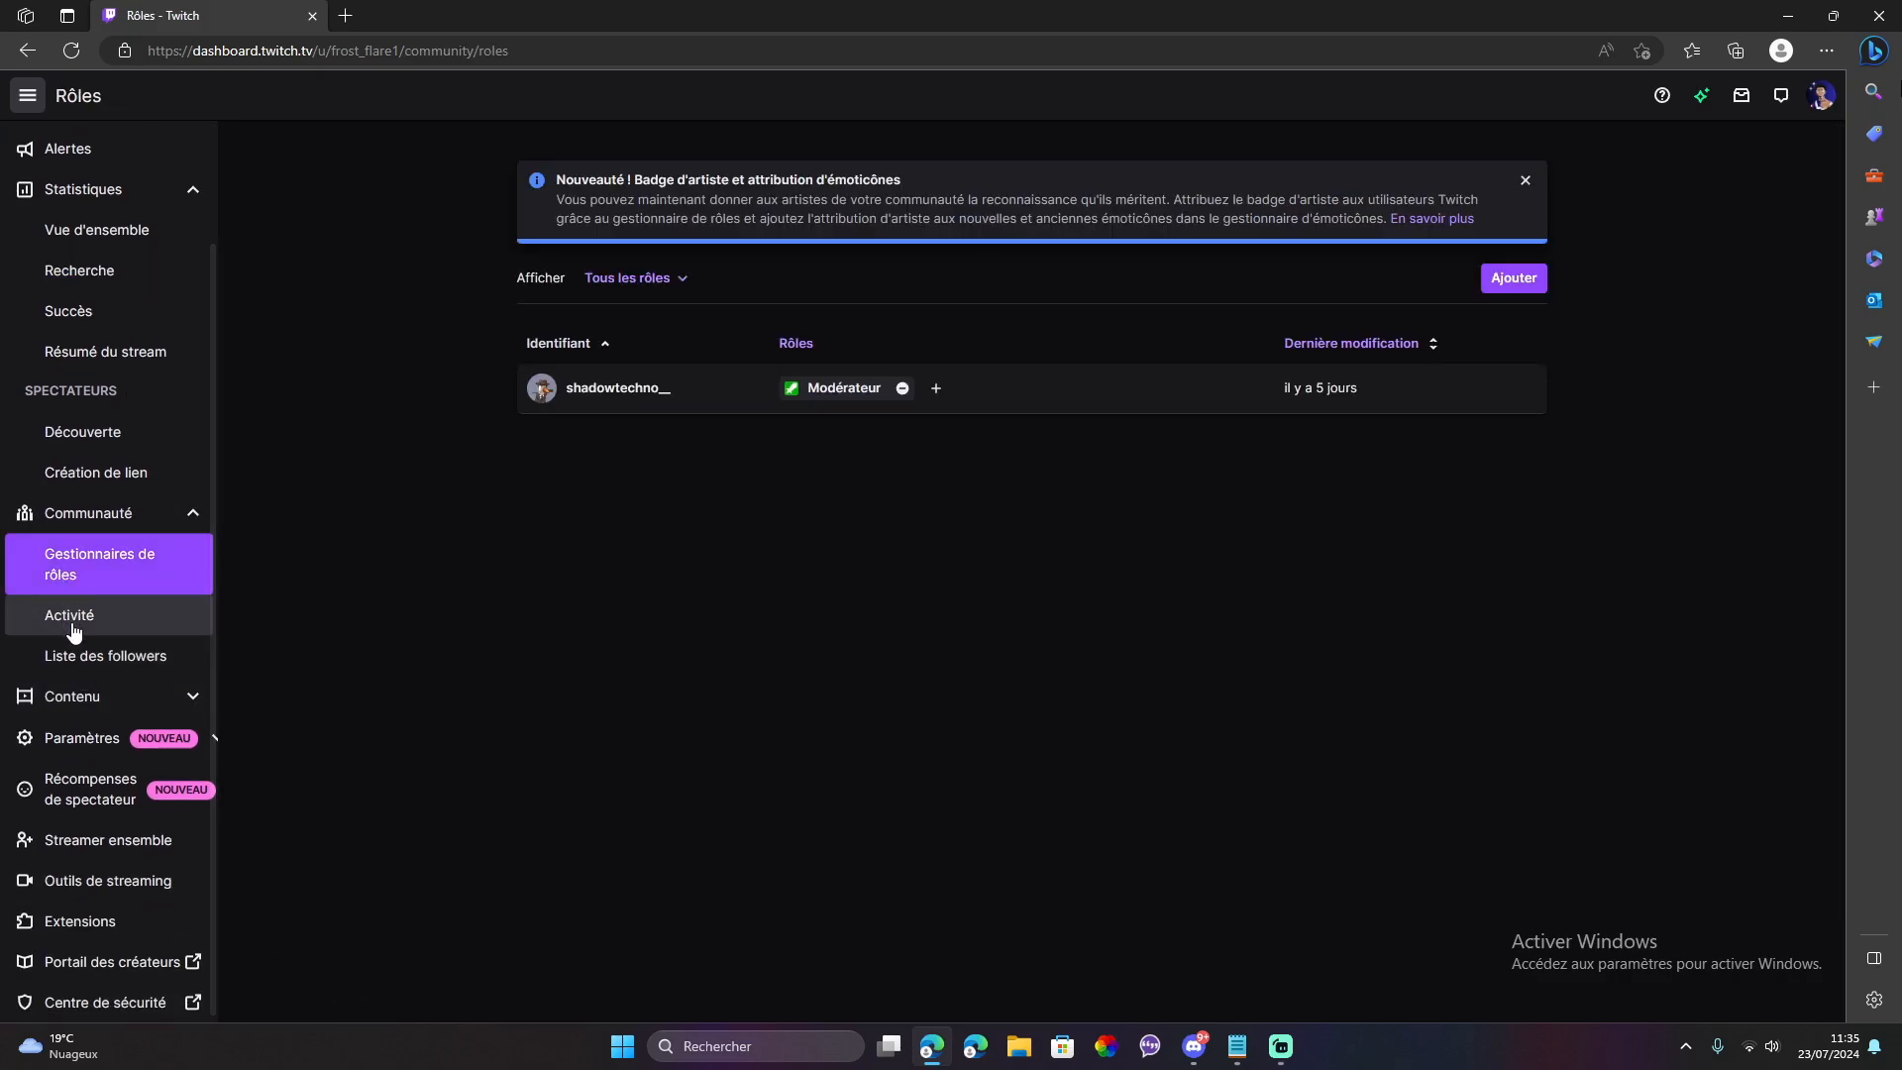
left_click(72, 624)
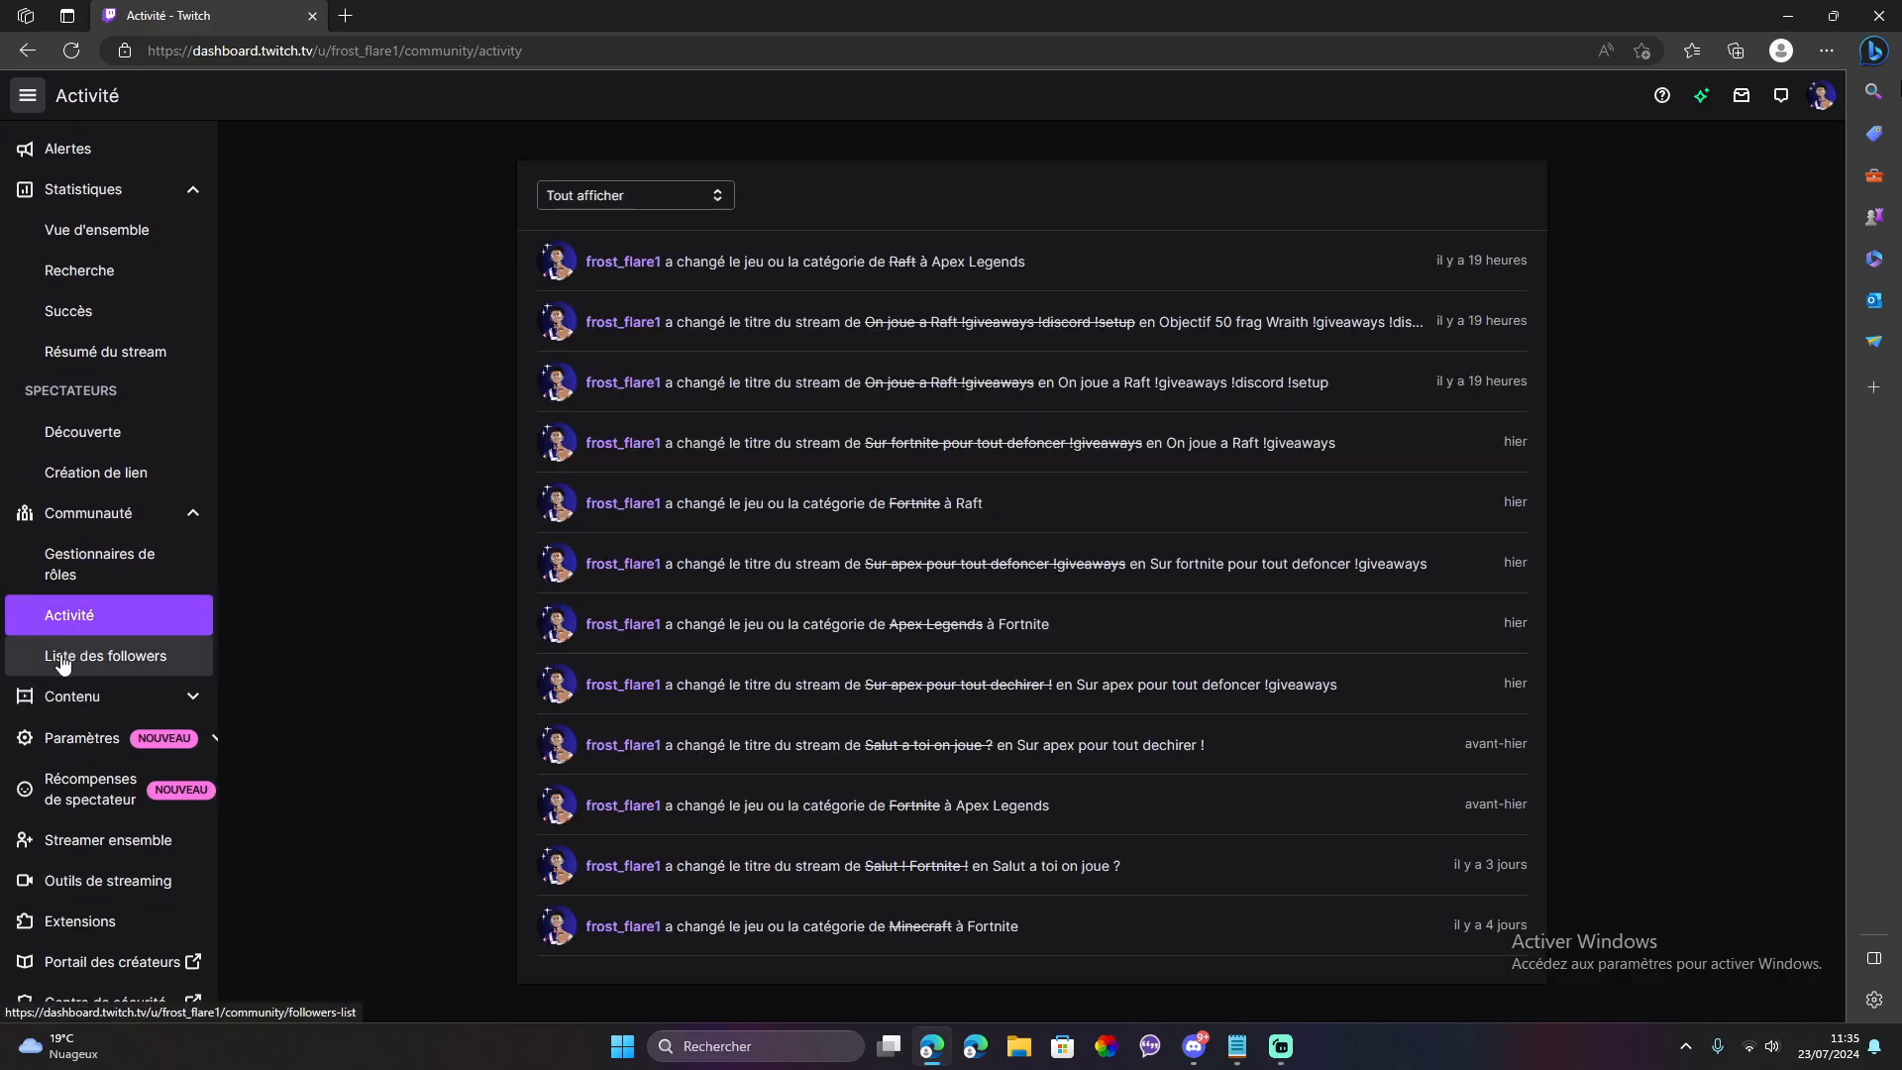
- Examine the past broadcasts in Studio vidéo and view the Gestionnaire de revendications de droits d'auteur page
left_click(55, 697)
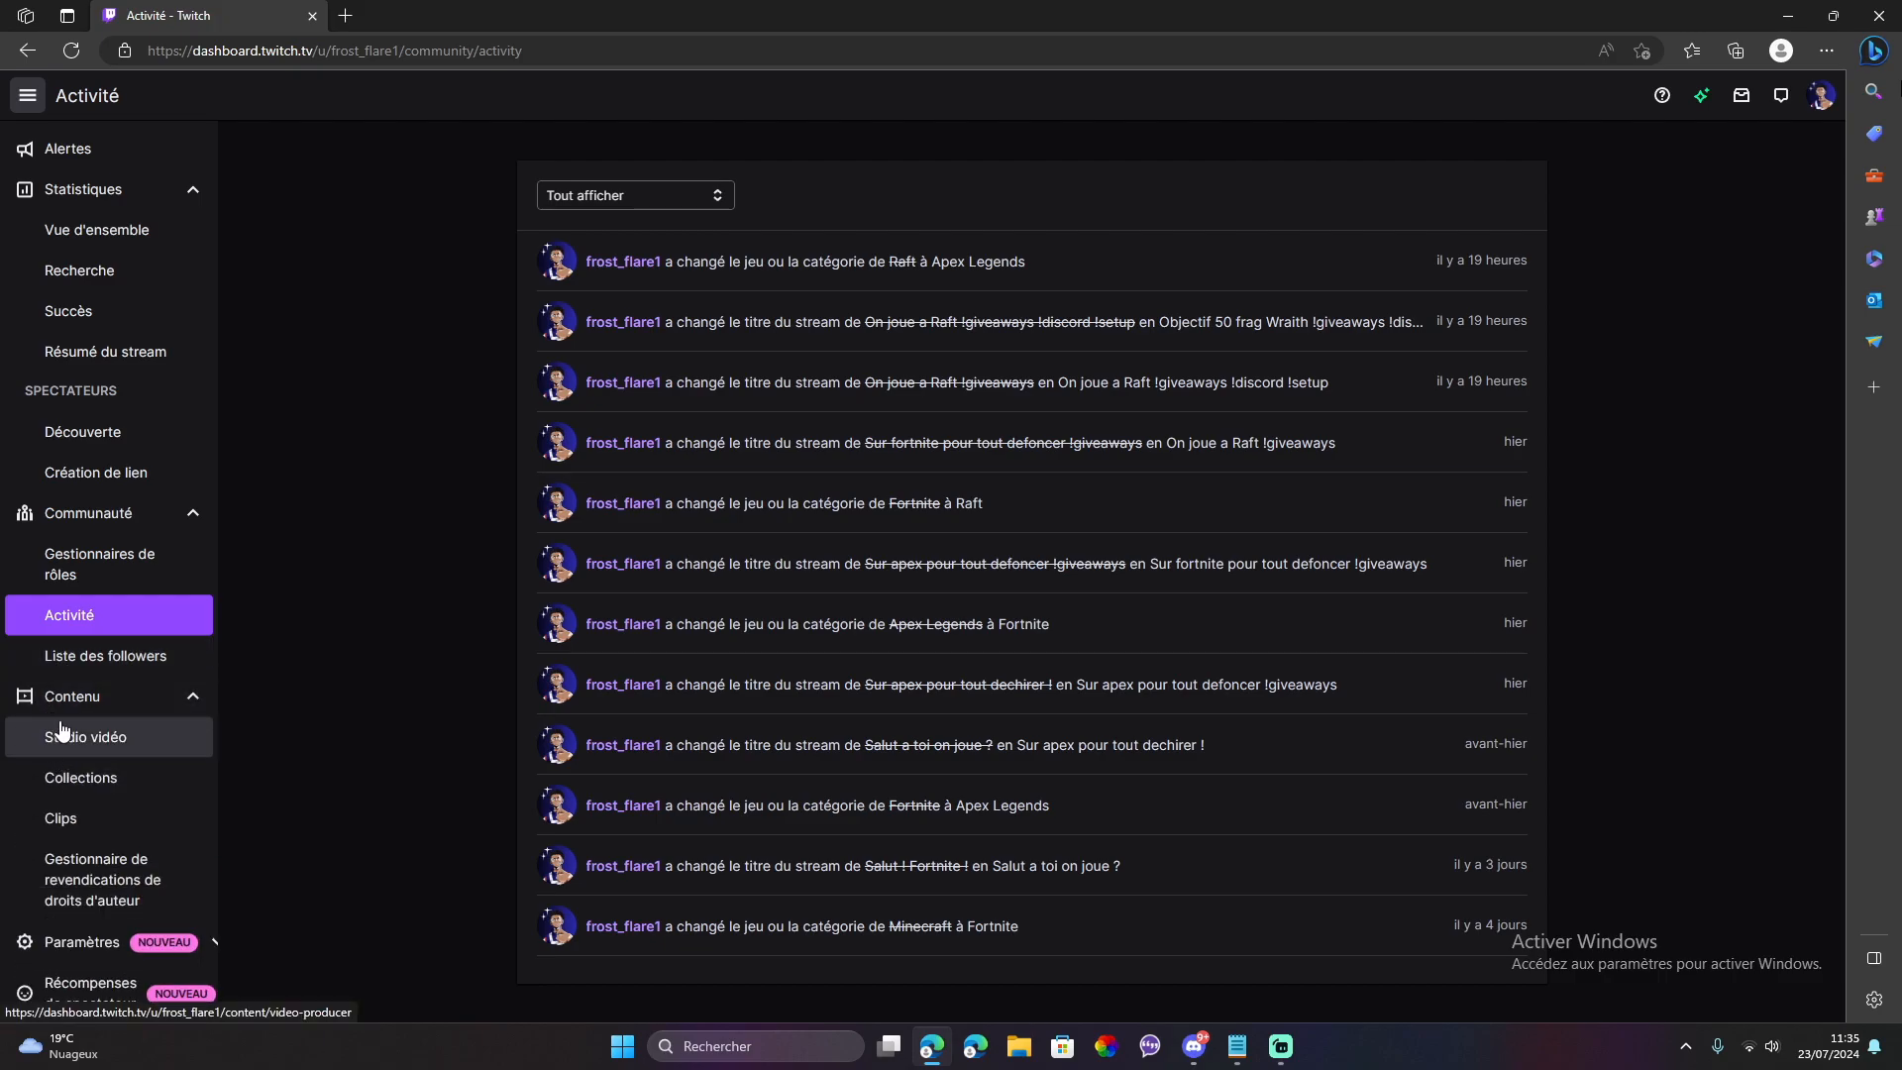
scroll(62, 730, "down", 2)
left_click(72, 606)
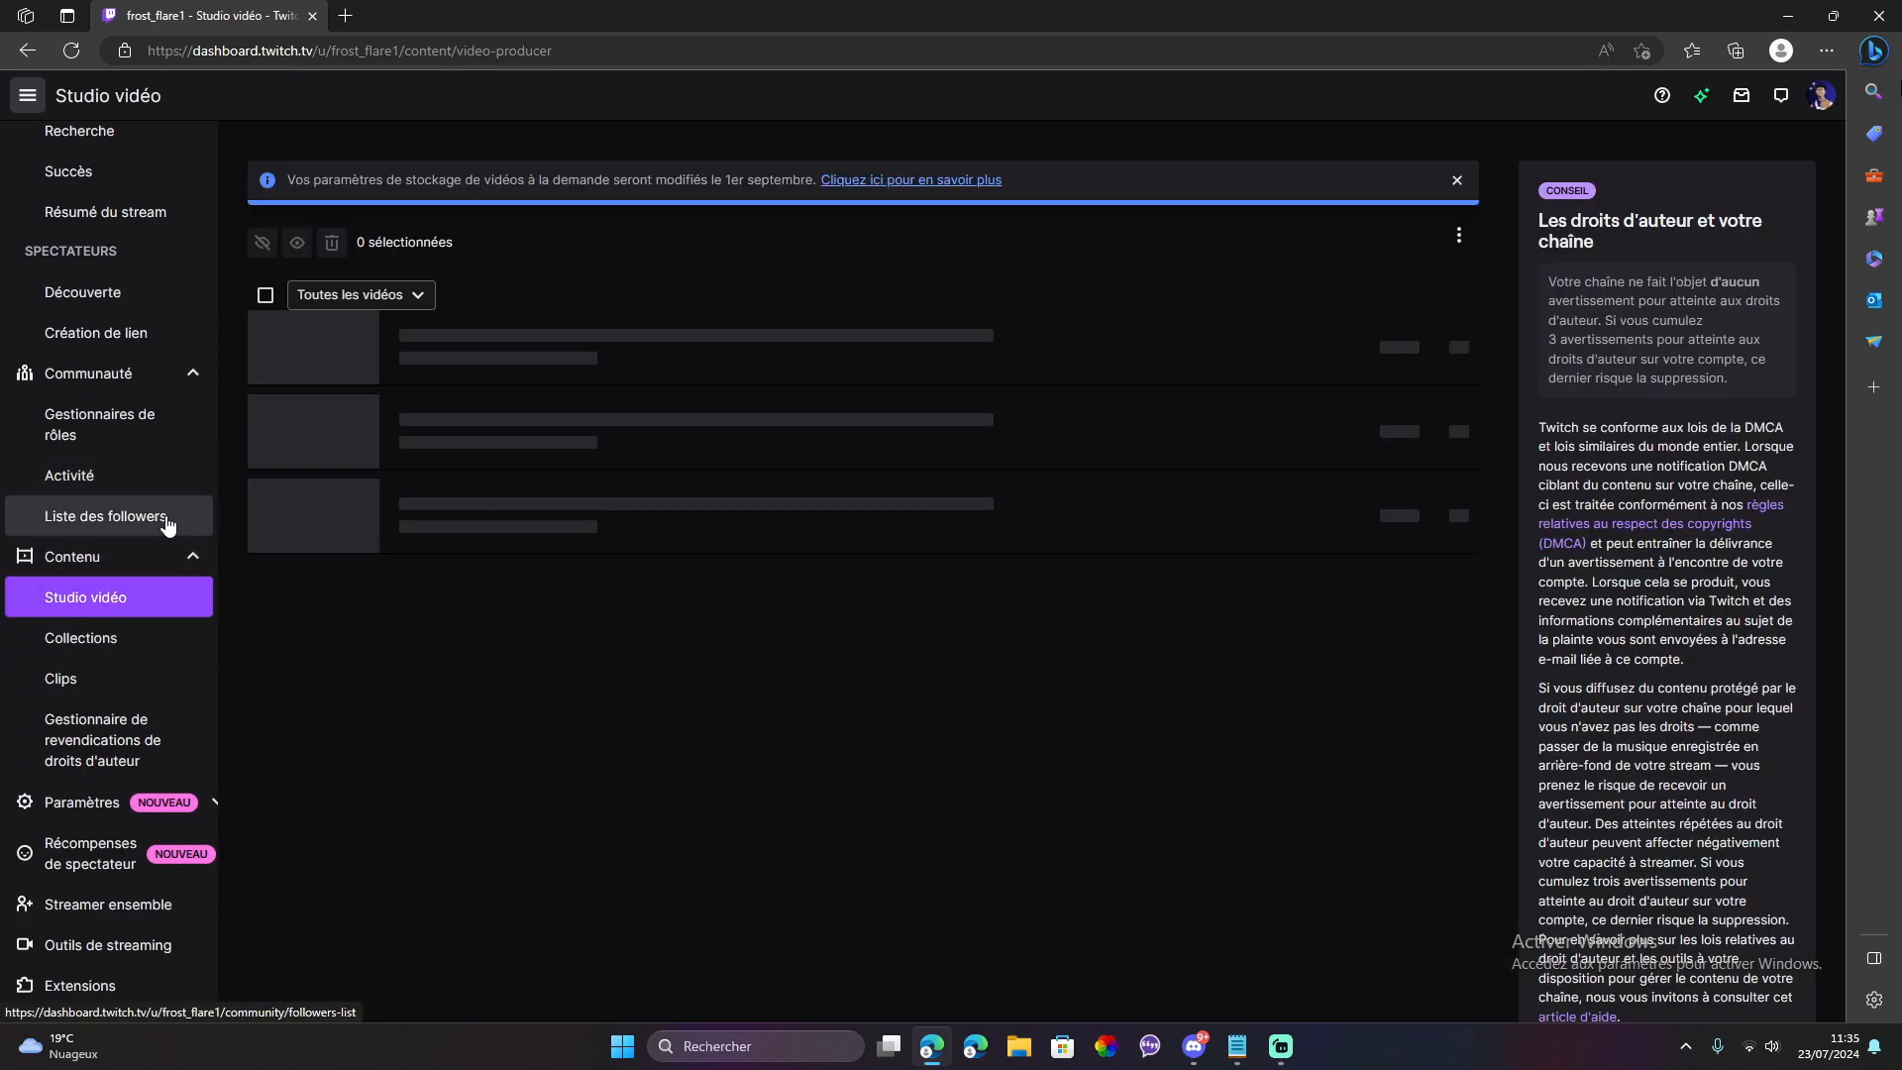
scroll(525, 609, "down", 4)
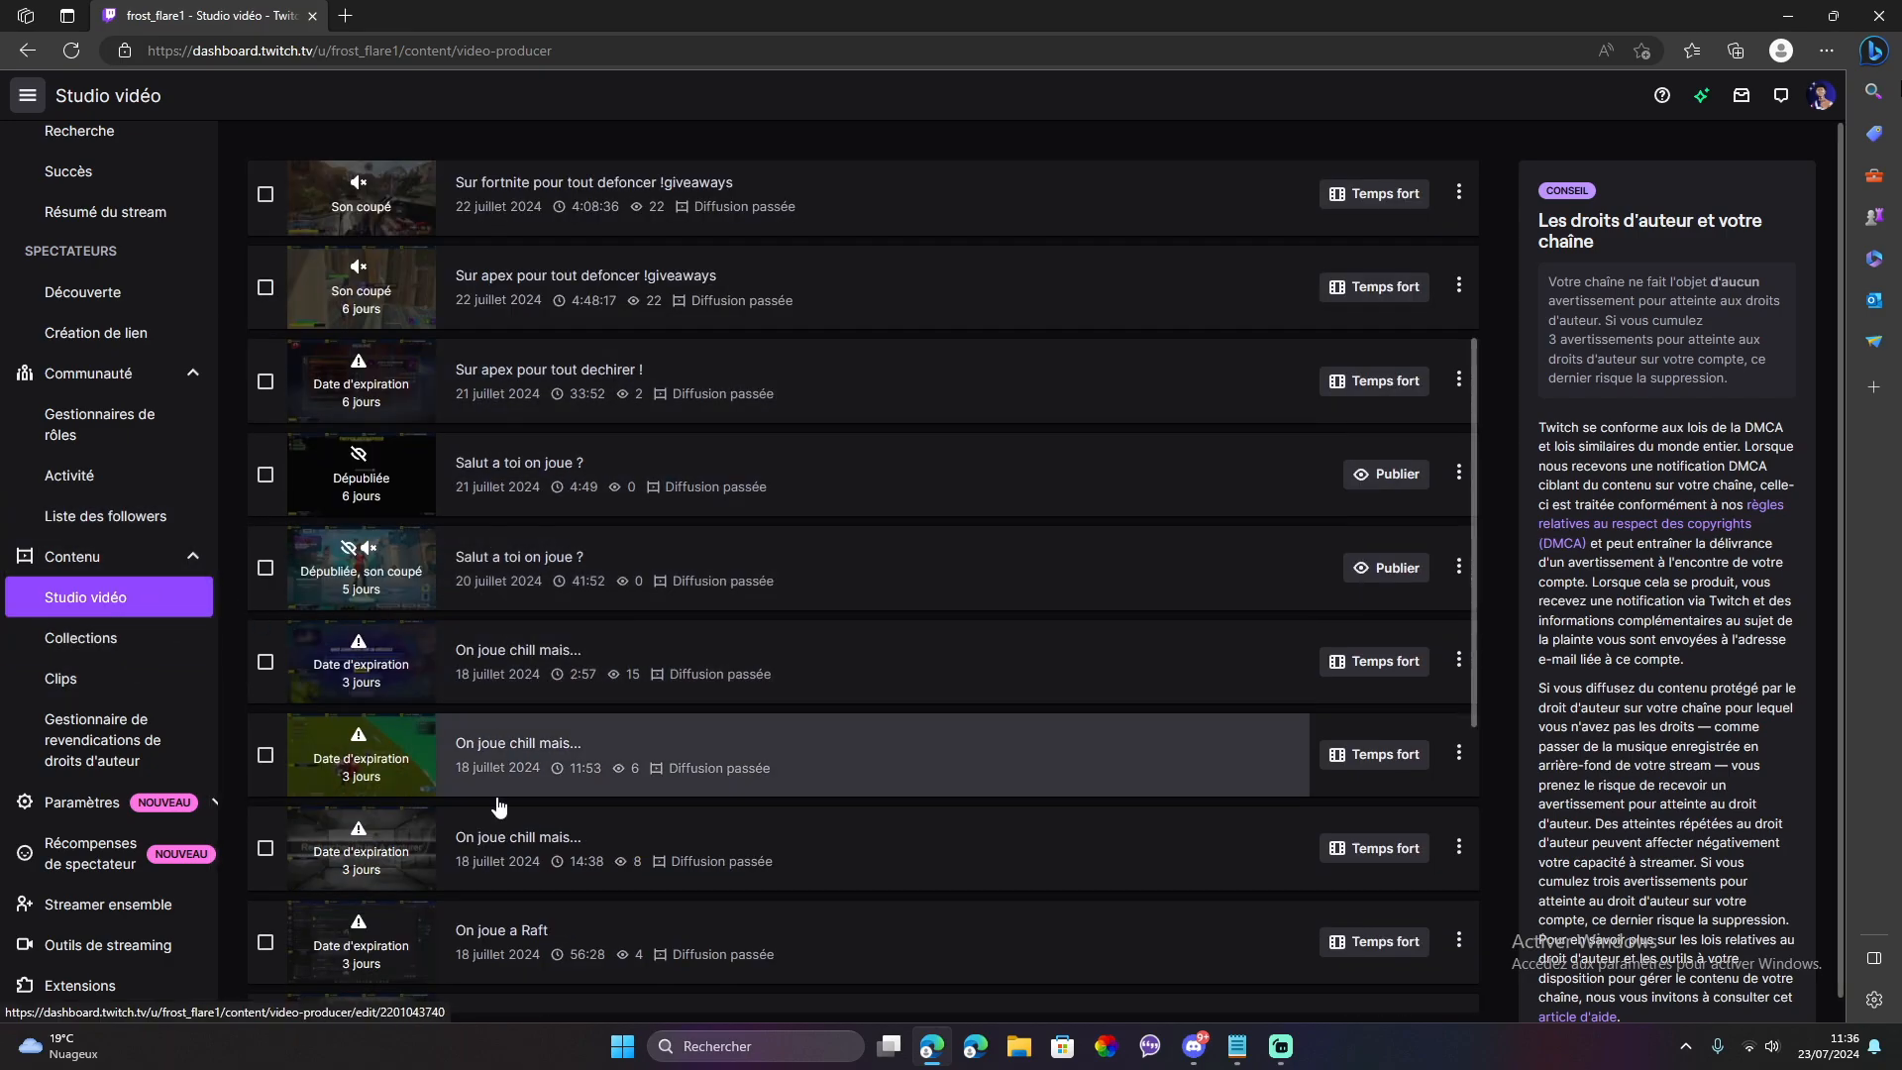
scroll(595, 842, "down", 1)
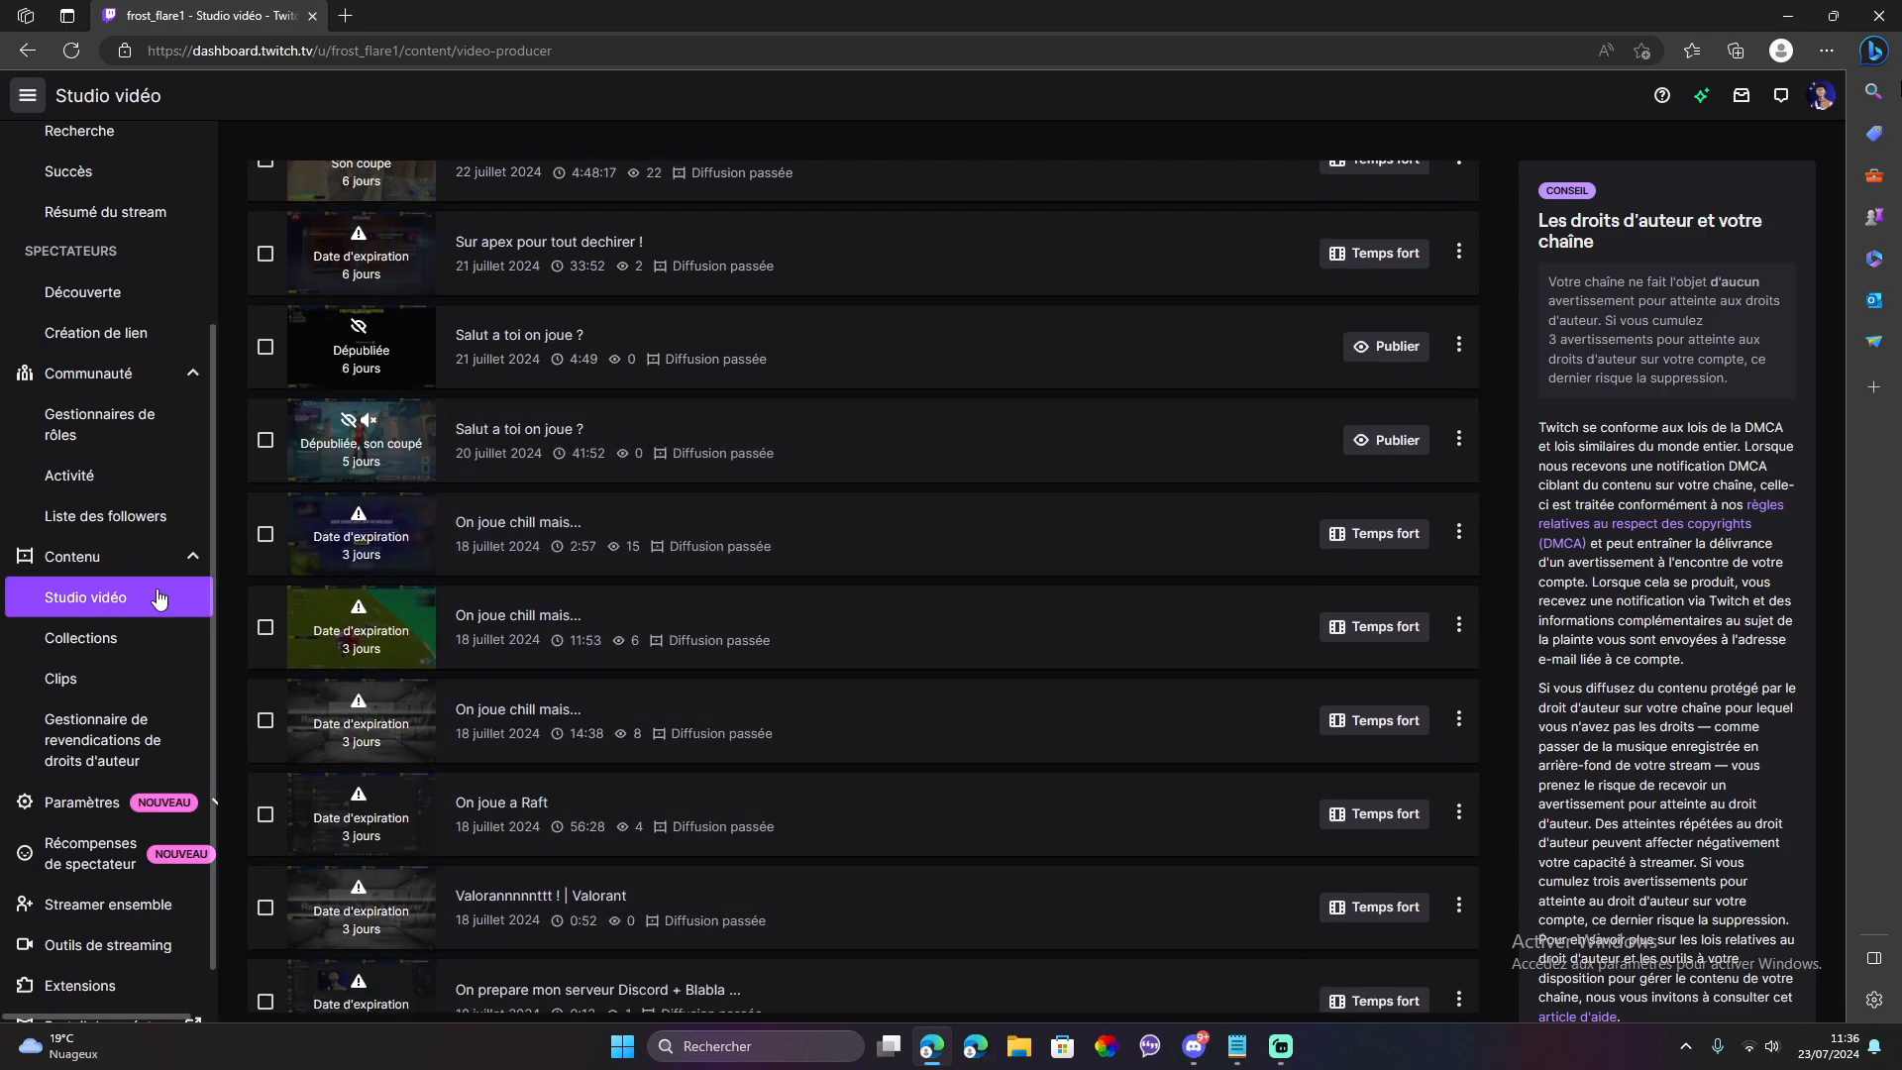
scroll(109, 693, "down", 1)
left_click(109, 684)
- Examine the Streaming settings for the stream key, latency mode, videos on demand and clips
left_click(128, 736)
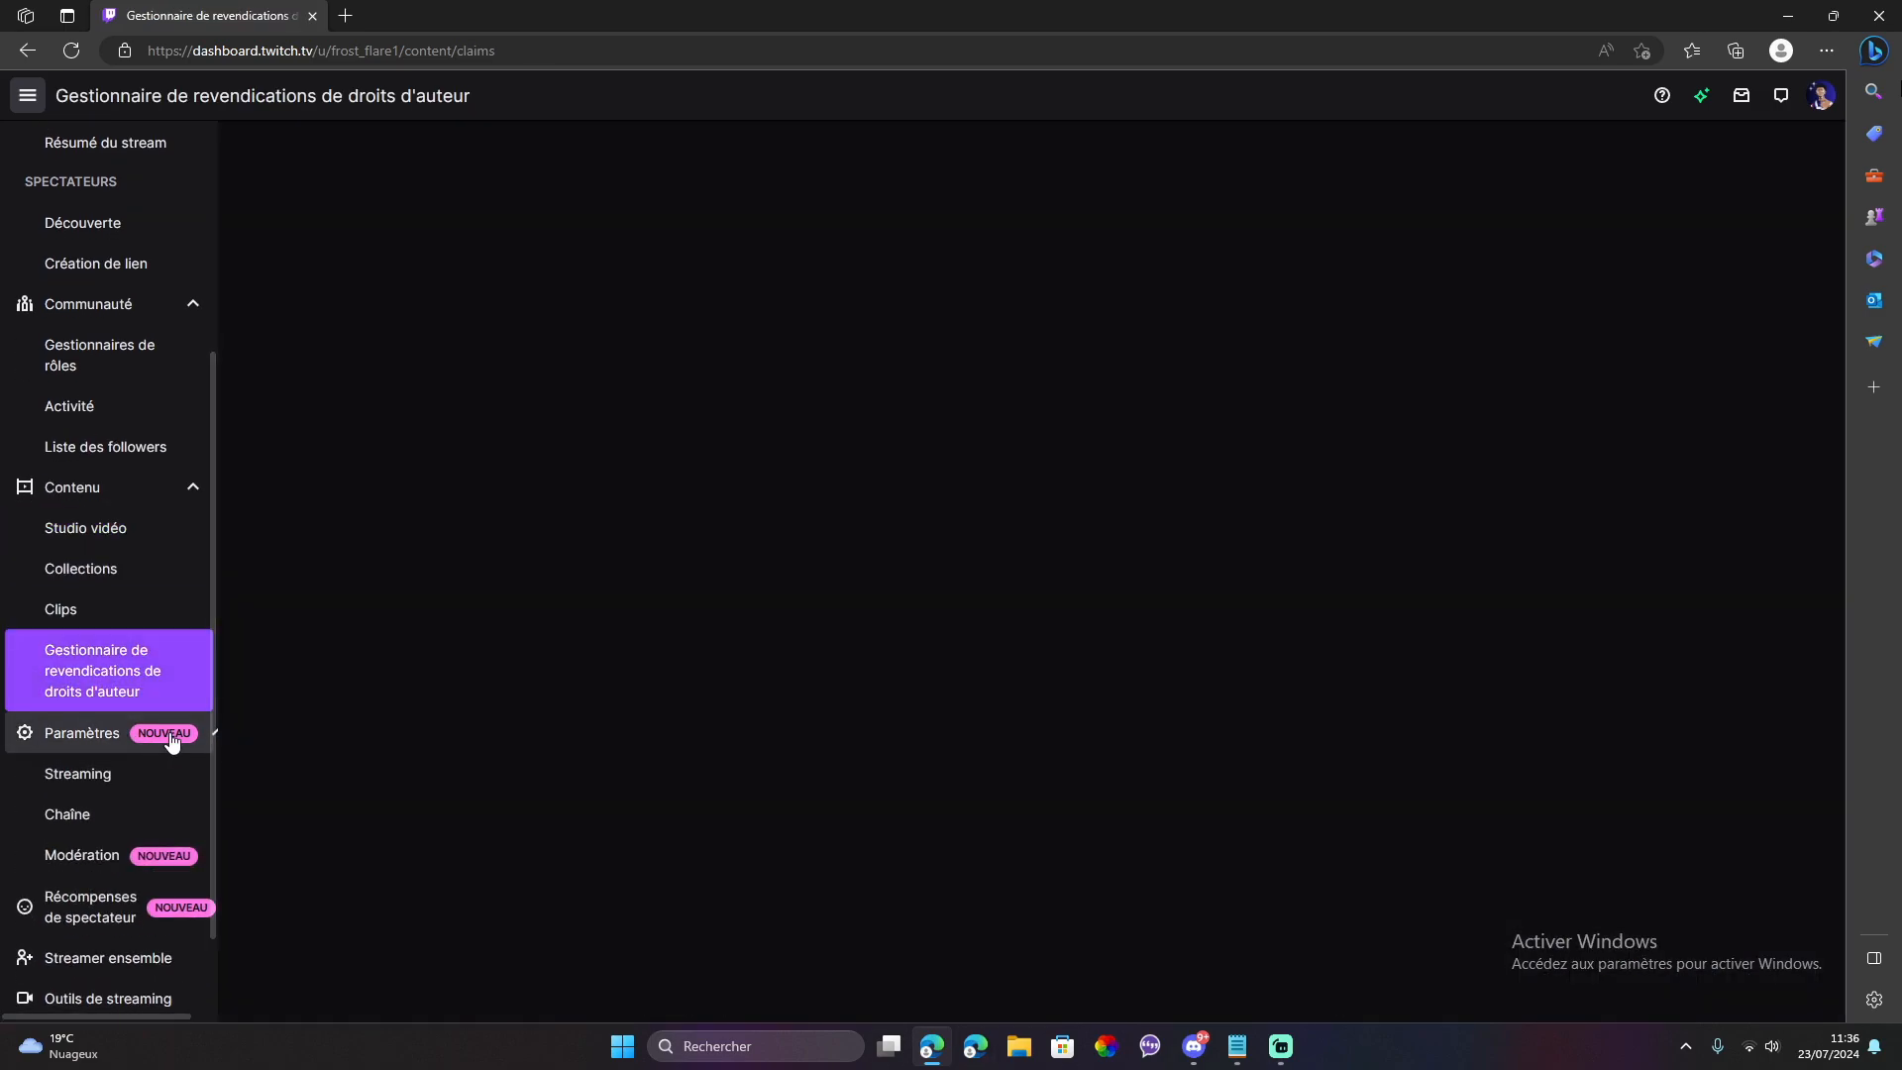
left_click(132, 775)
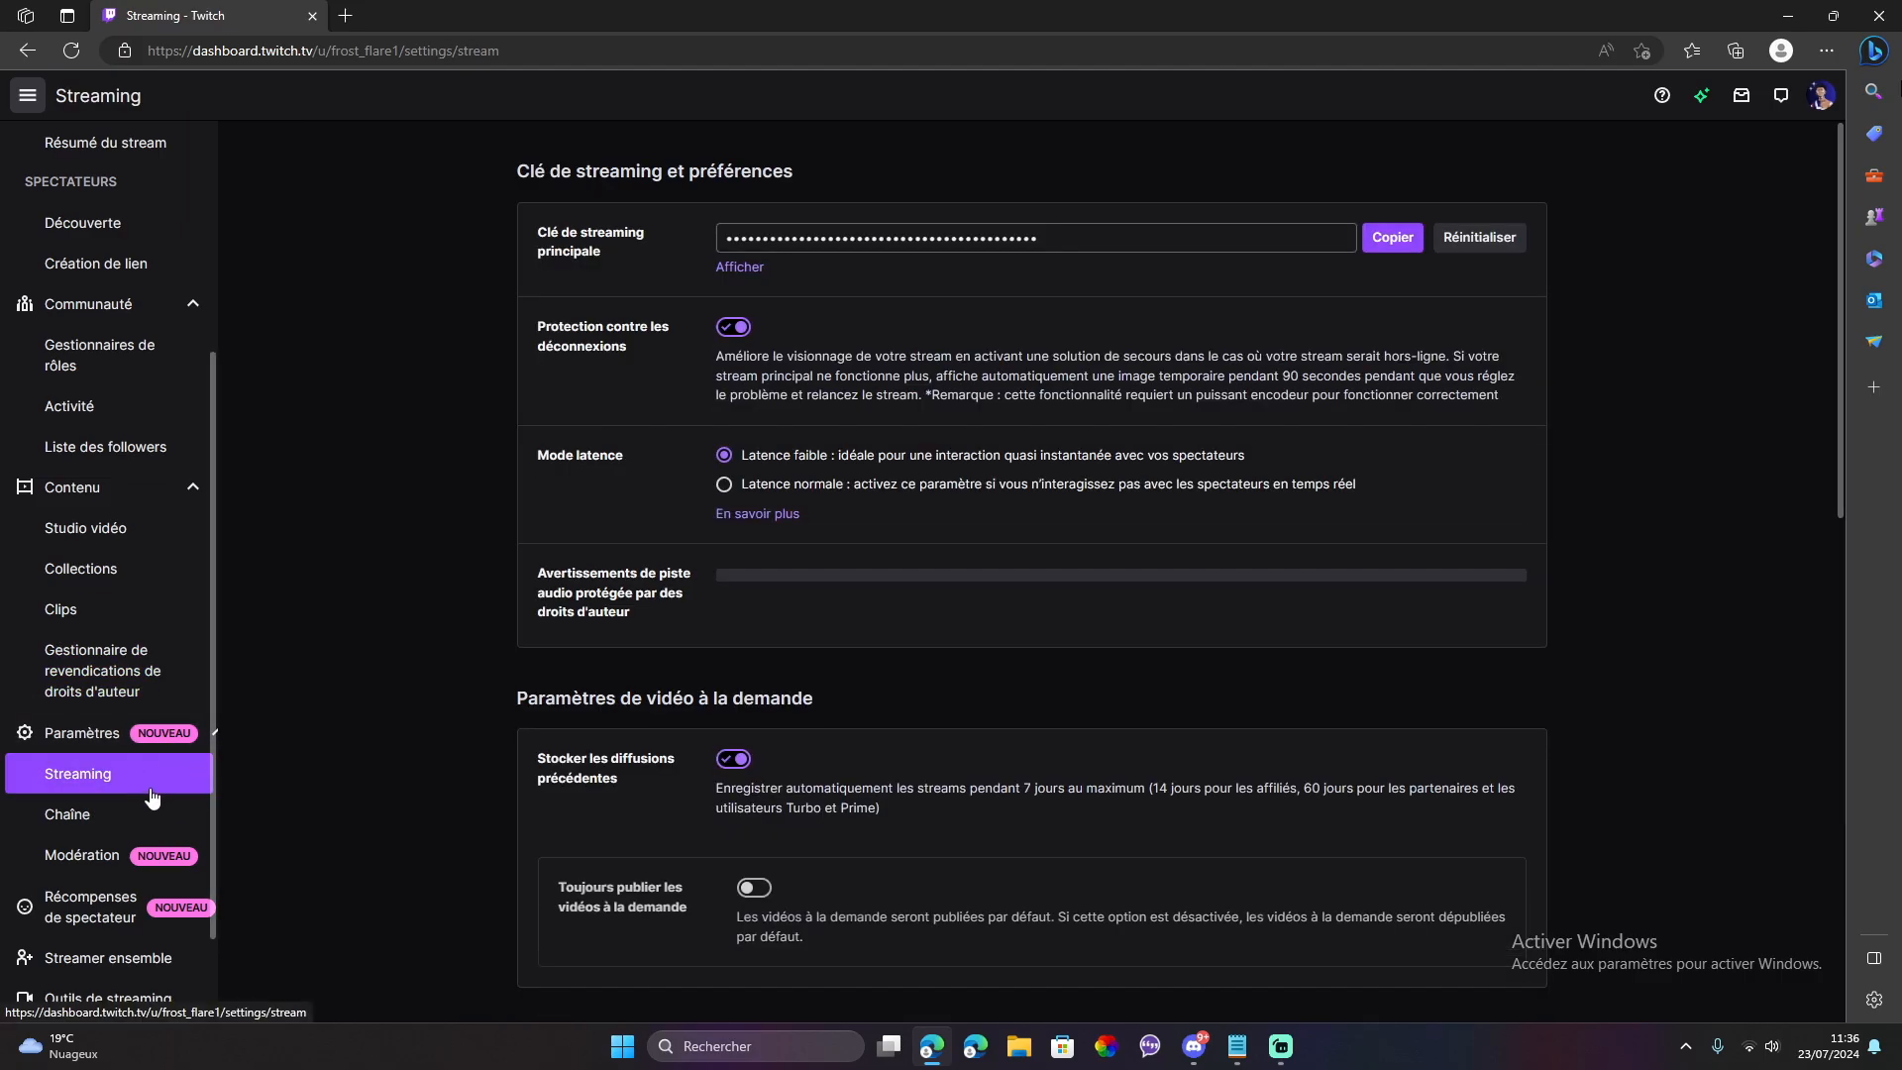
scroll(702, 473, "down", 3)
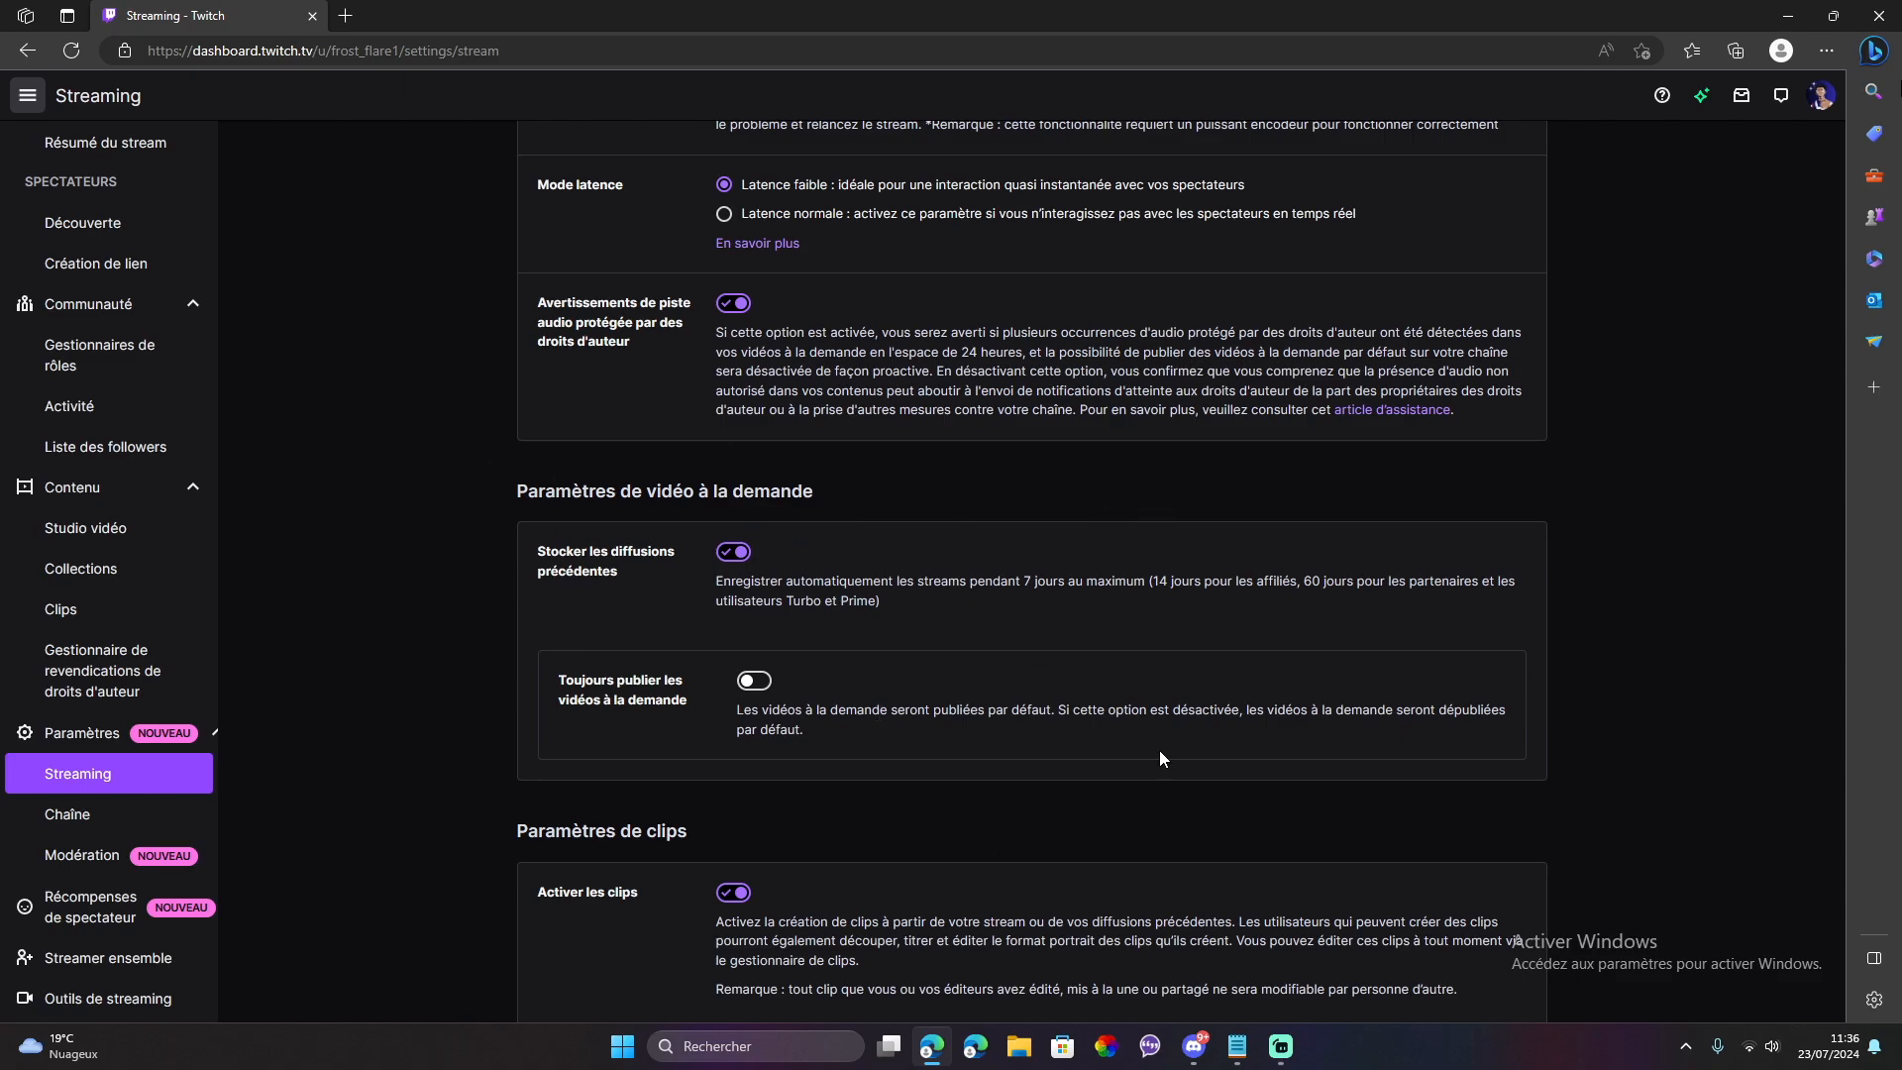
- Examine the Chaîne settings' Bio section, including the follower goal, profile details, display name, bio and social links
left_click(66, 816)
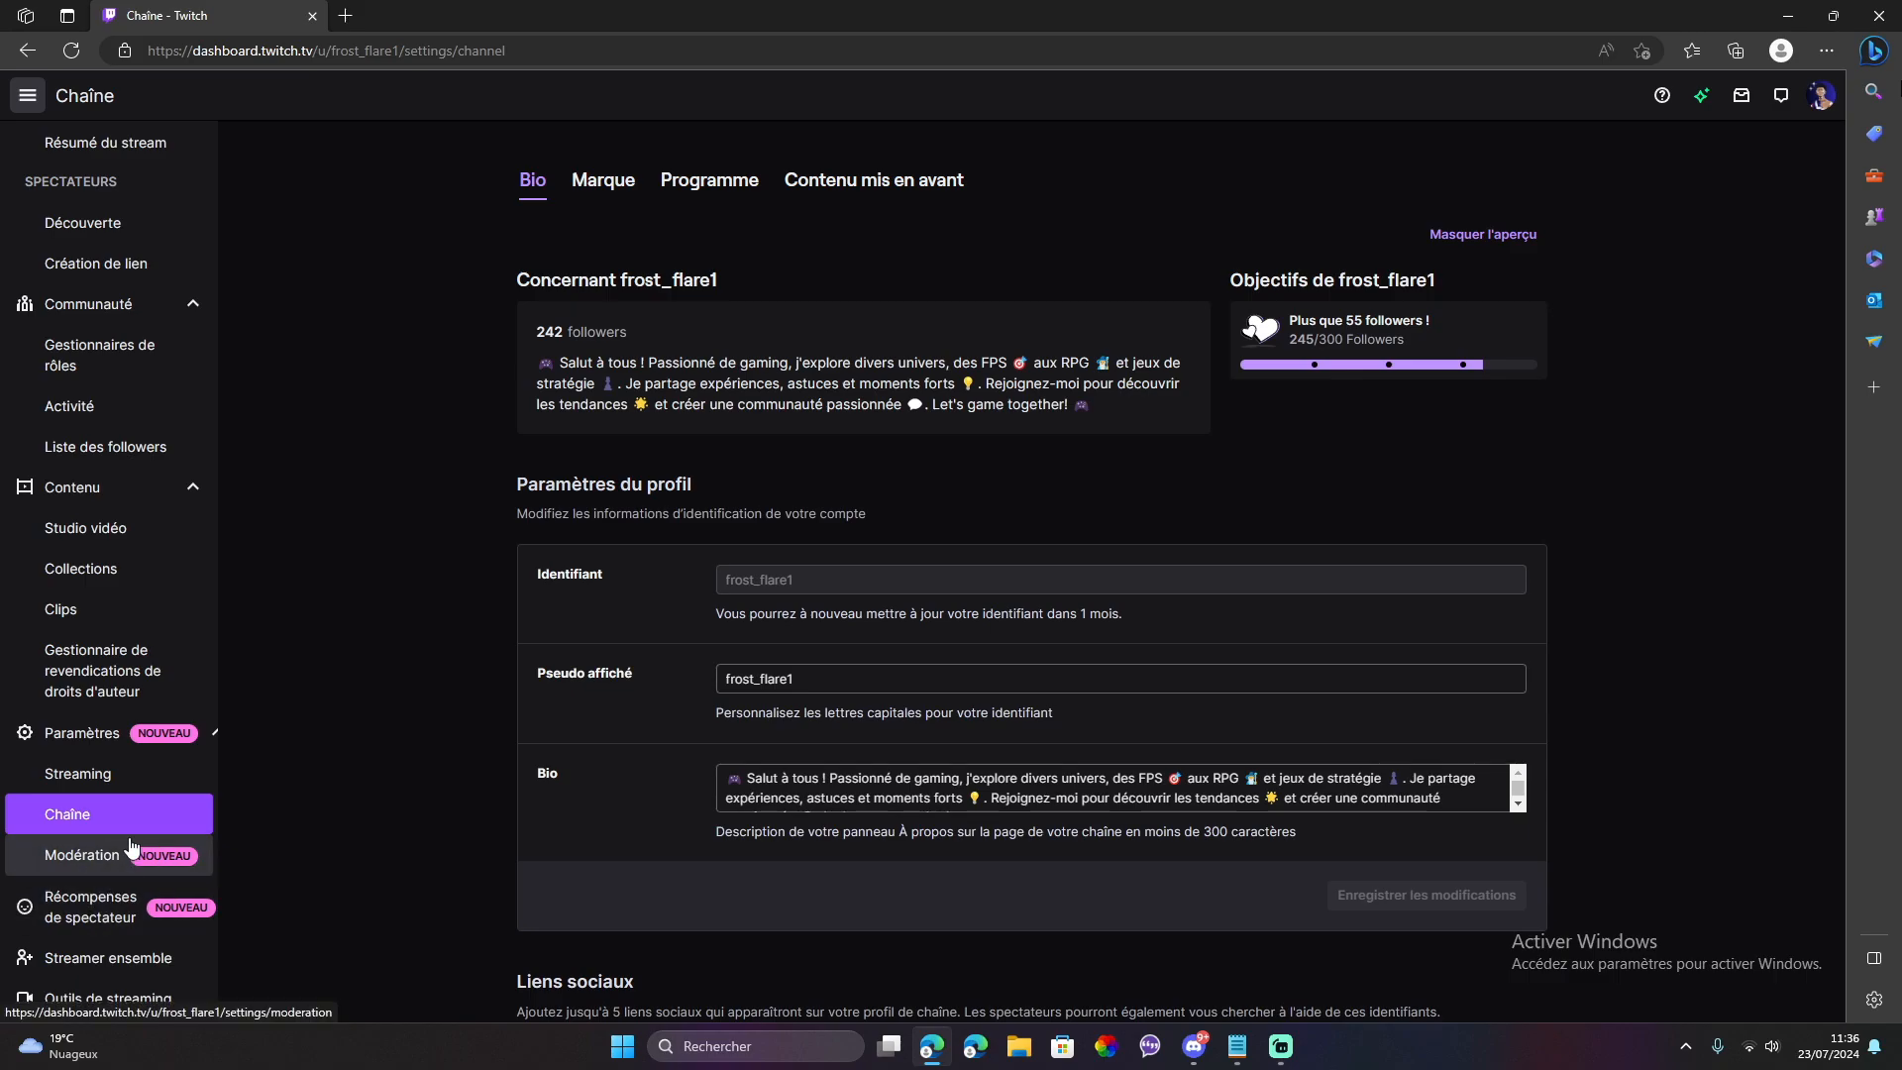
scroll(708, 525, "down", 3)
scroll(708, 525, "up", 2)
scroll(708, 525, "up", 2)
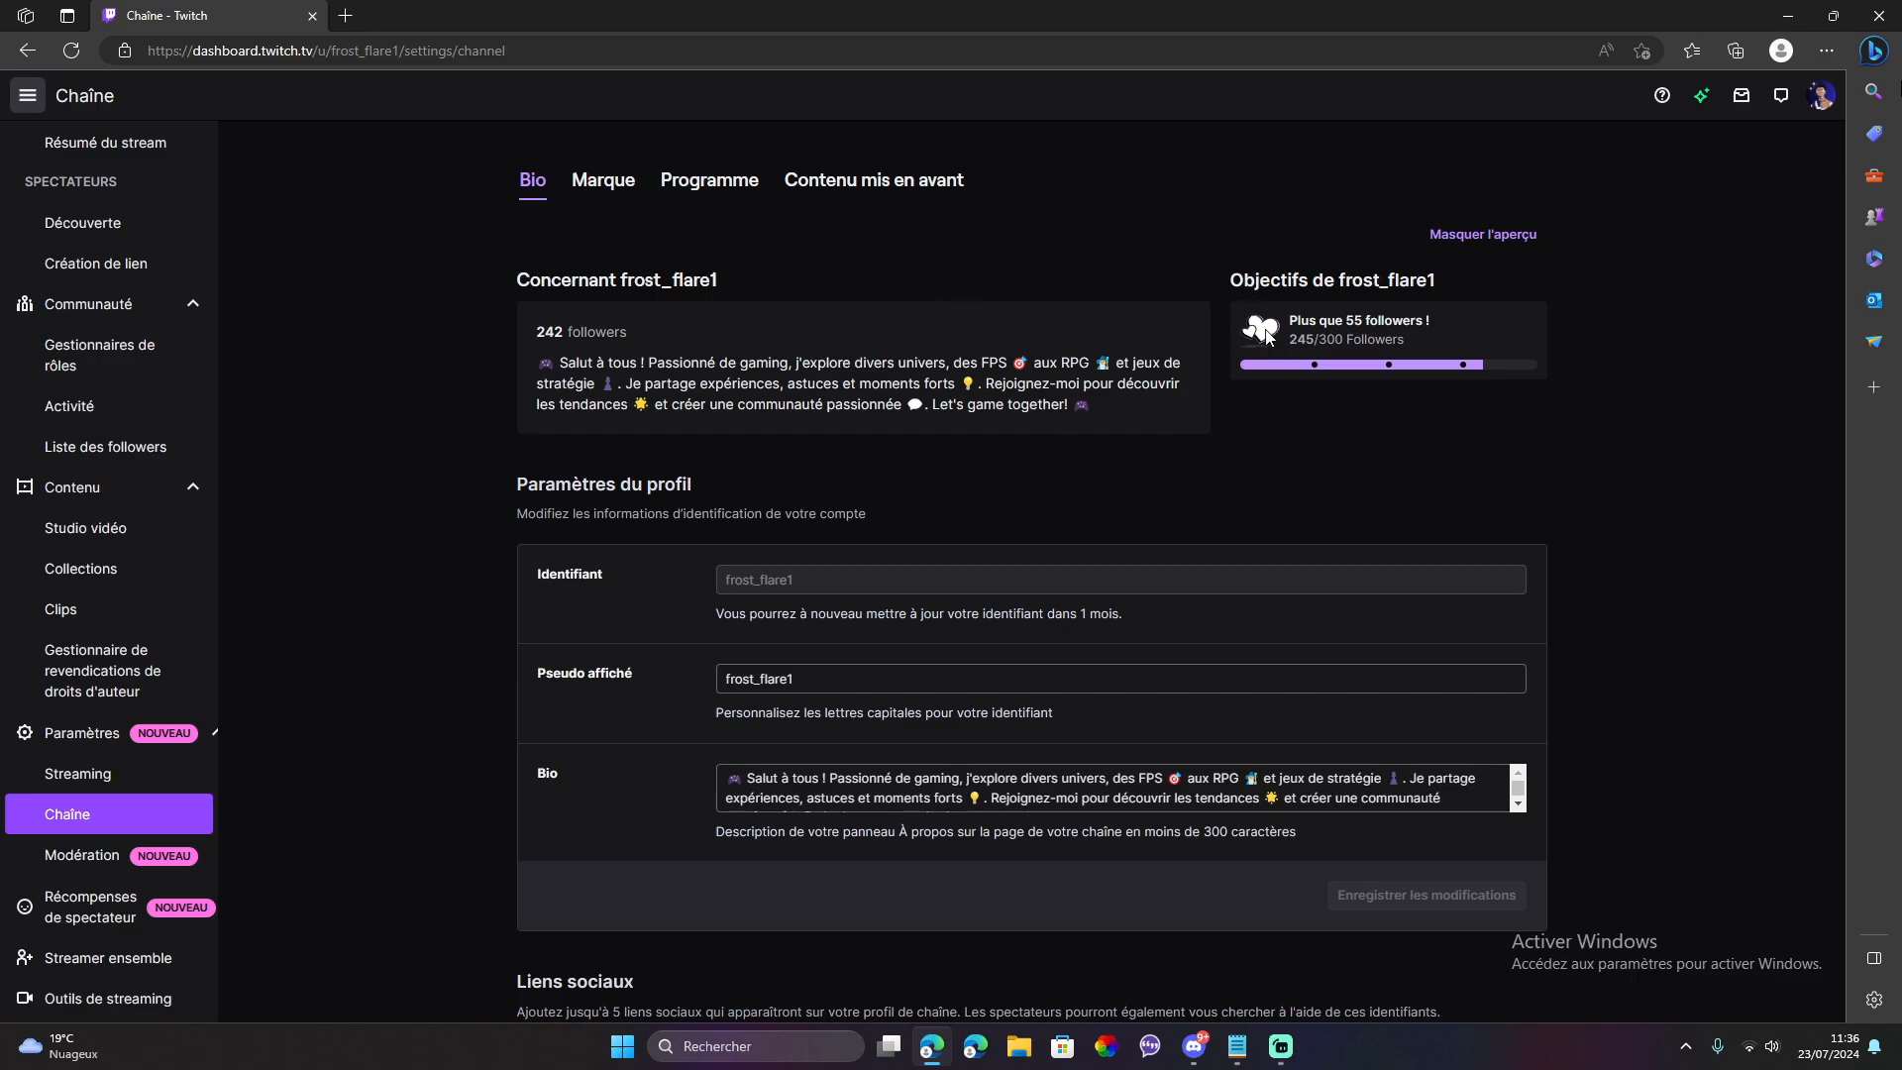
left_click(1452, 433)
scroll(684, 549, "down", 3)
left_click_drag(795, 360, 713, 389)
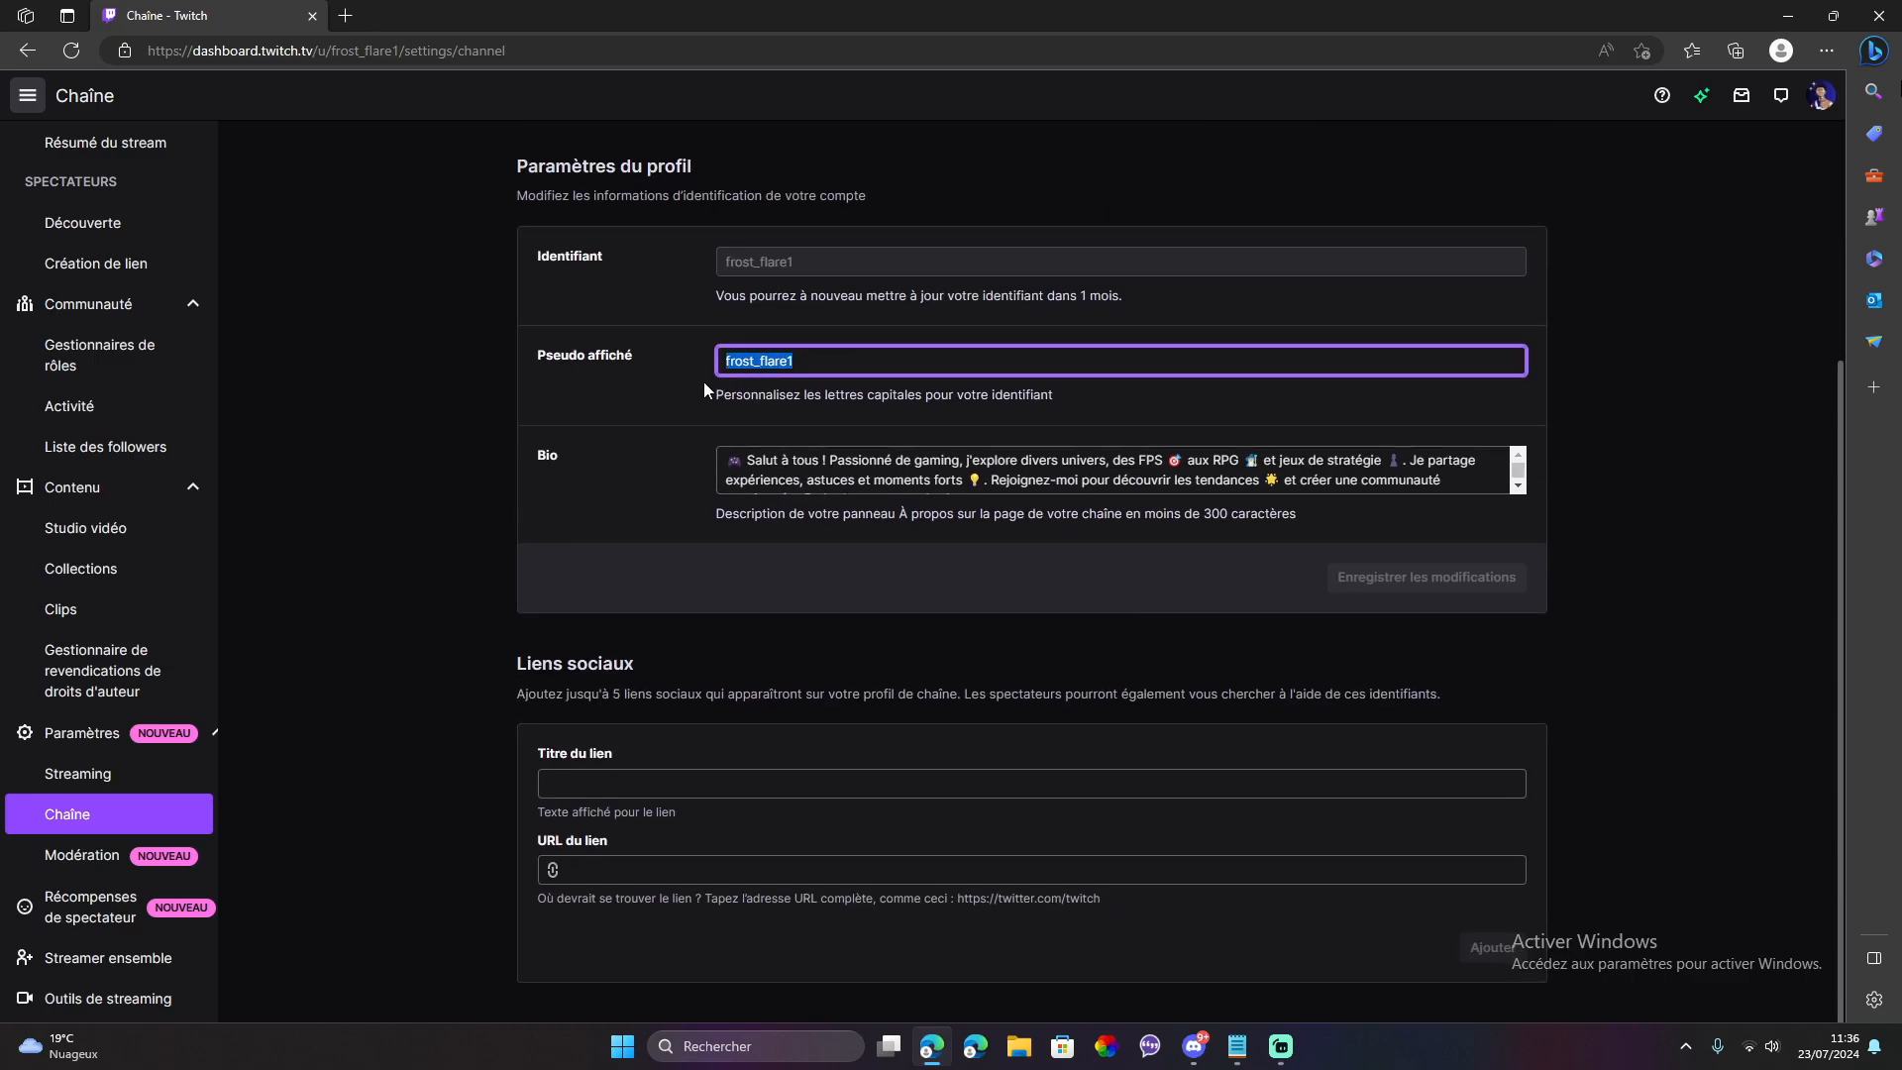
scroll(792, 471, "down", 1)
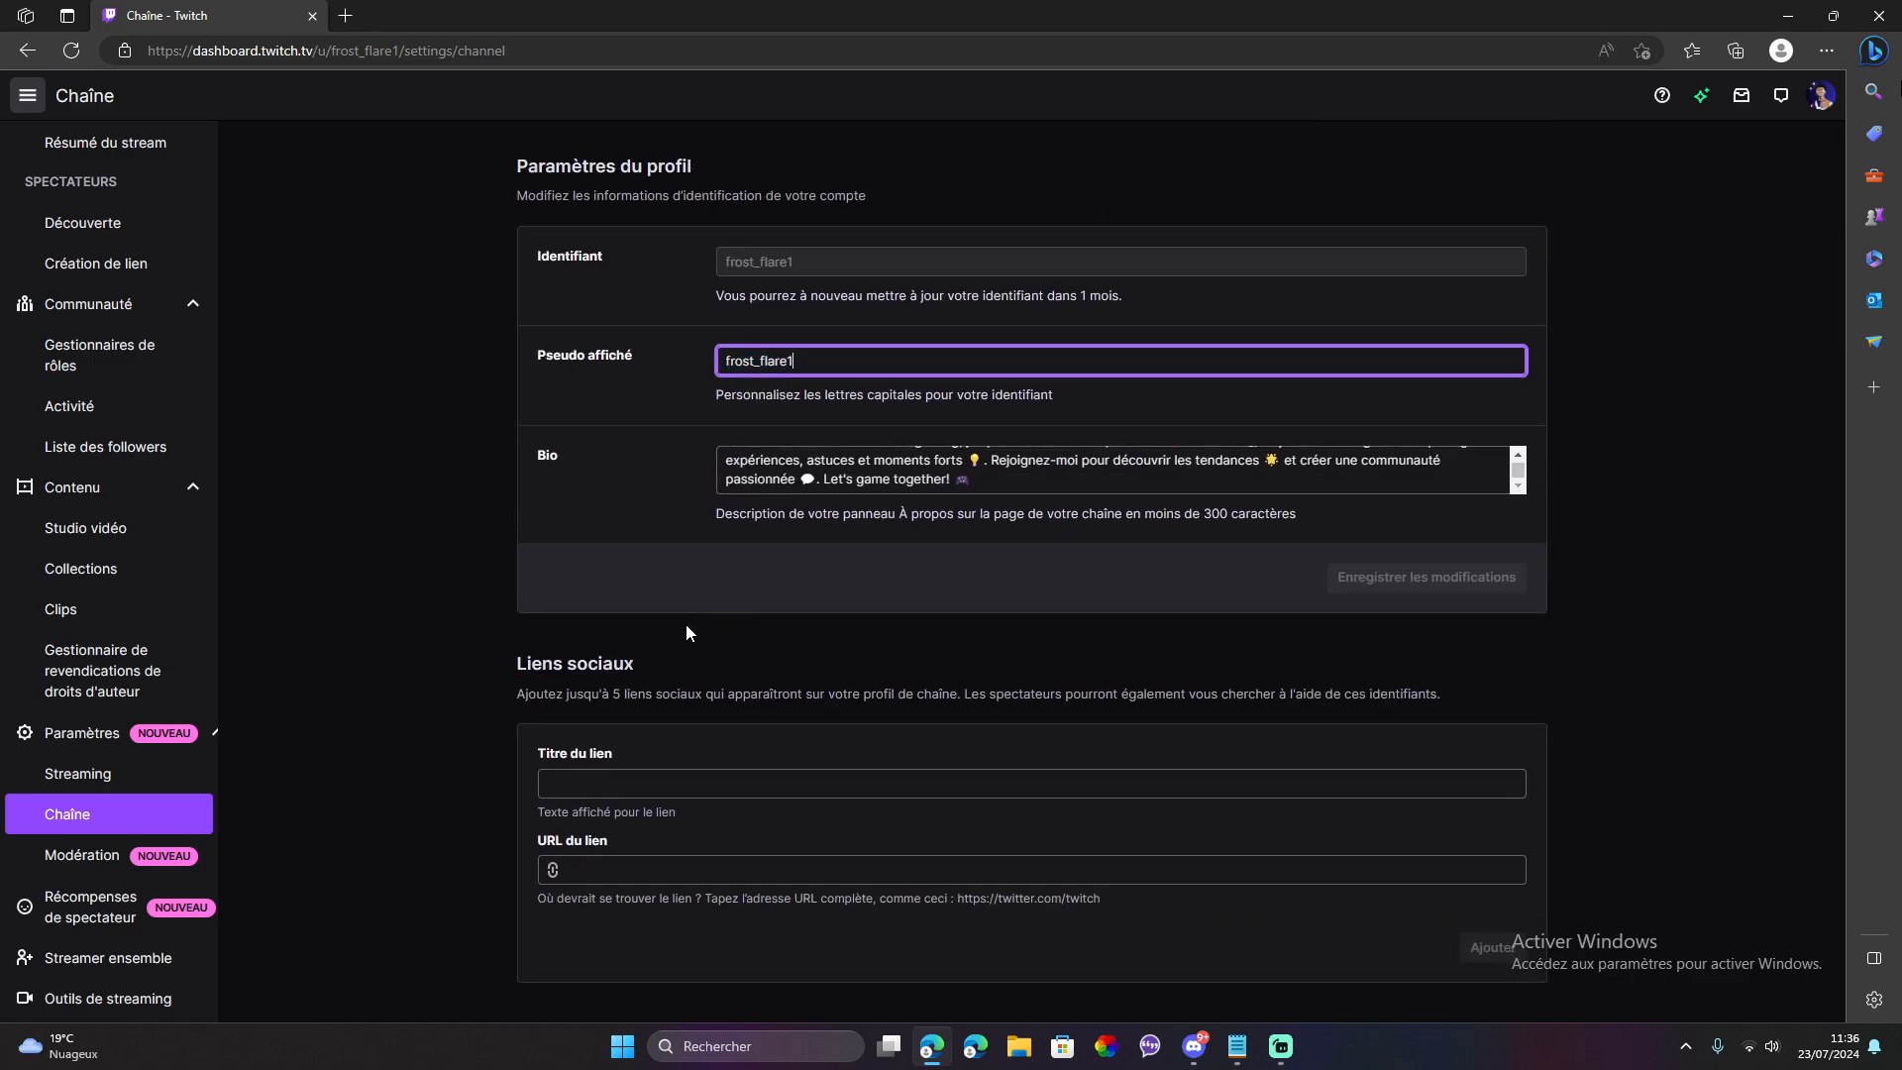
- Examine the Modération settings for AutoMod, suspicious users and chat options
left_click(73, 868)
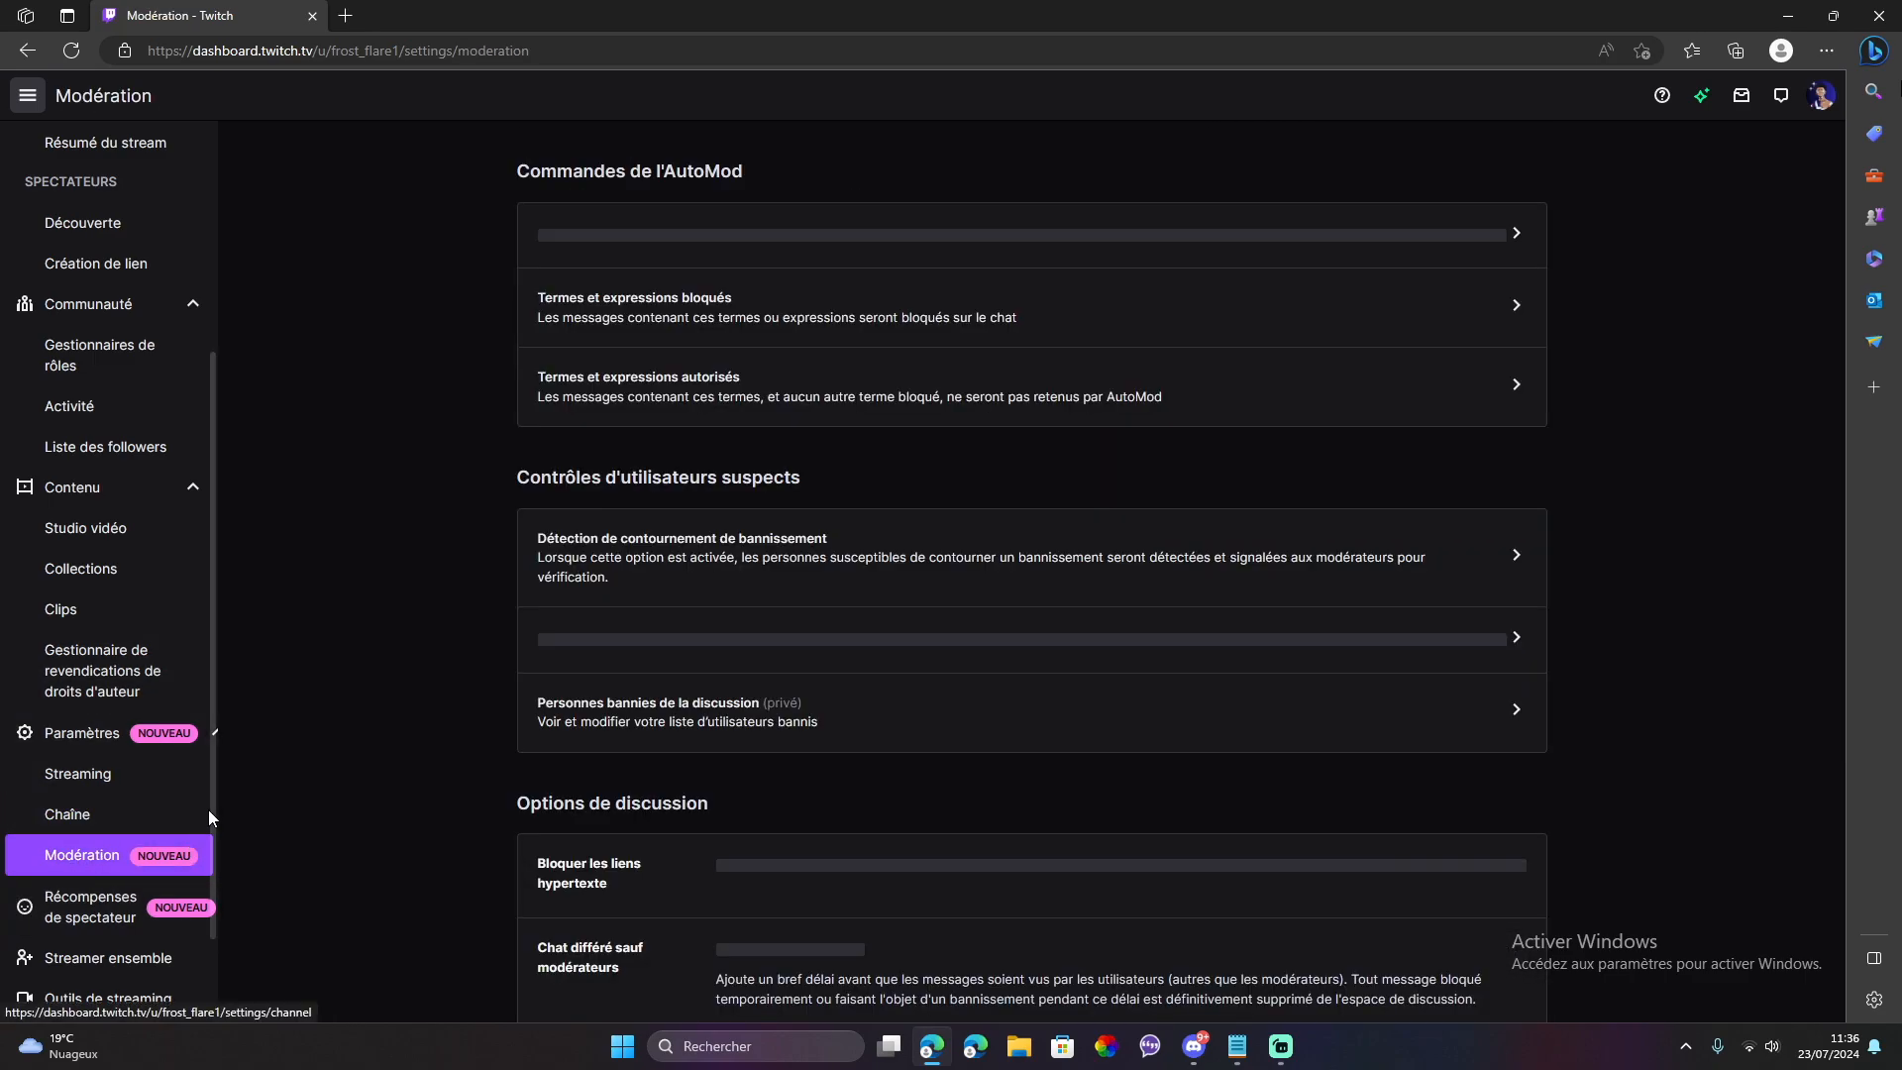
scroll(692, 300, "down", 7)
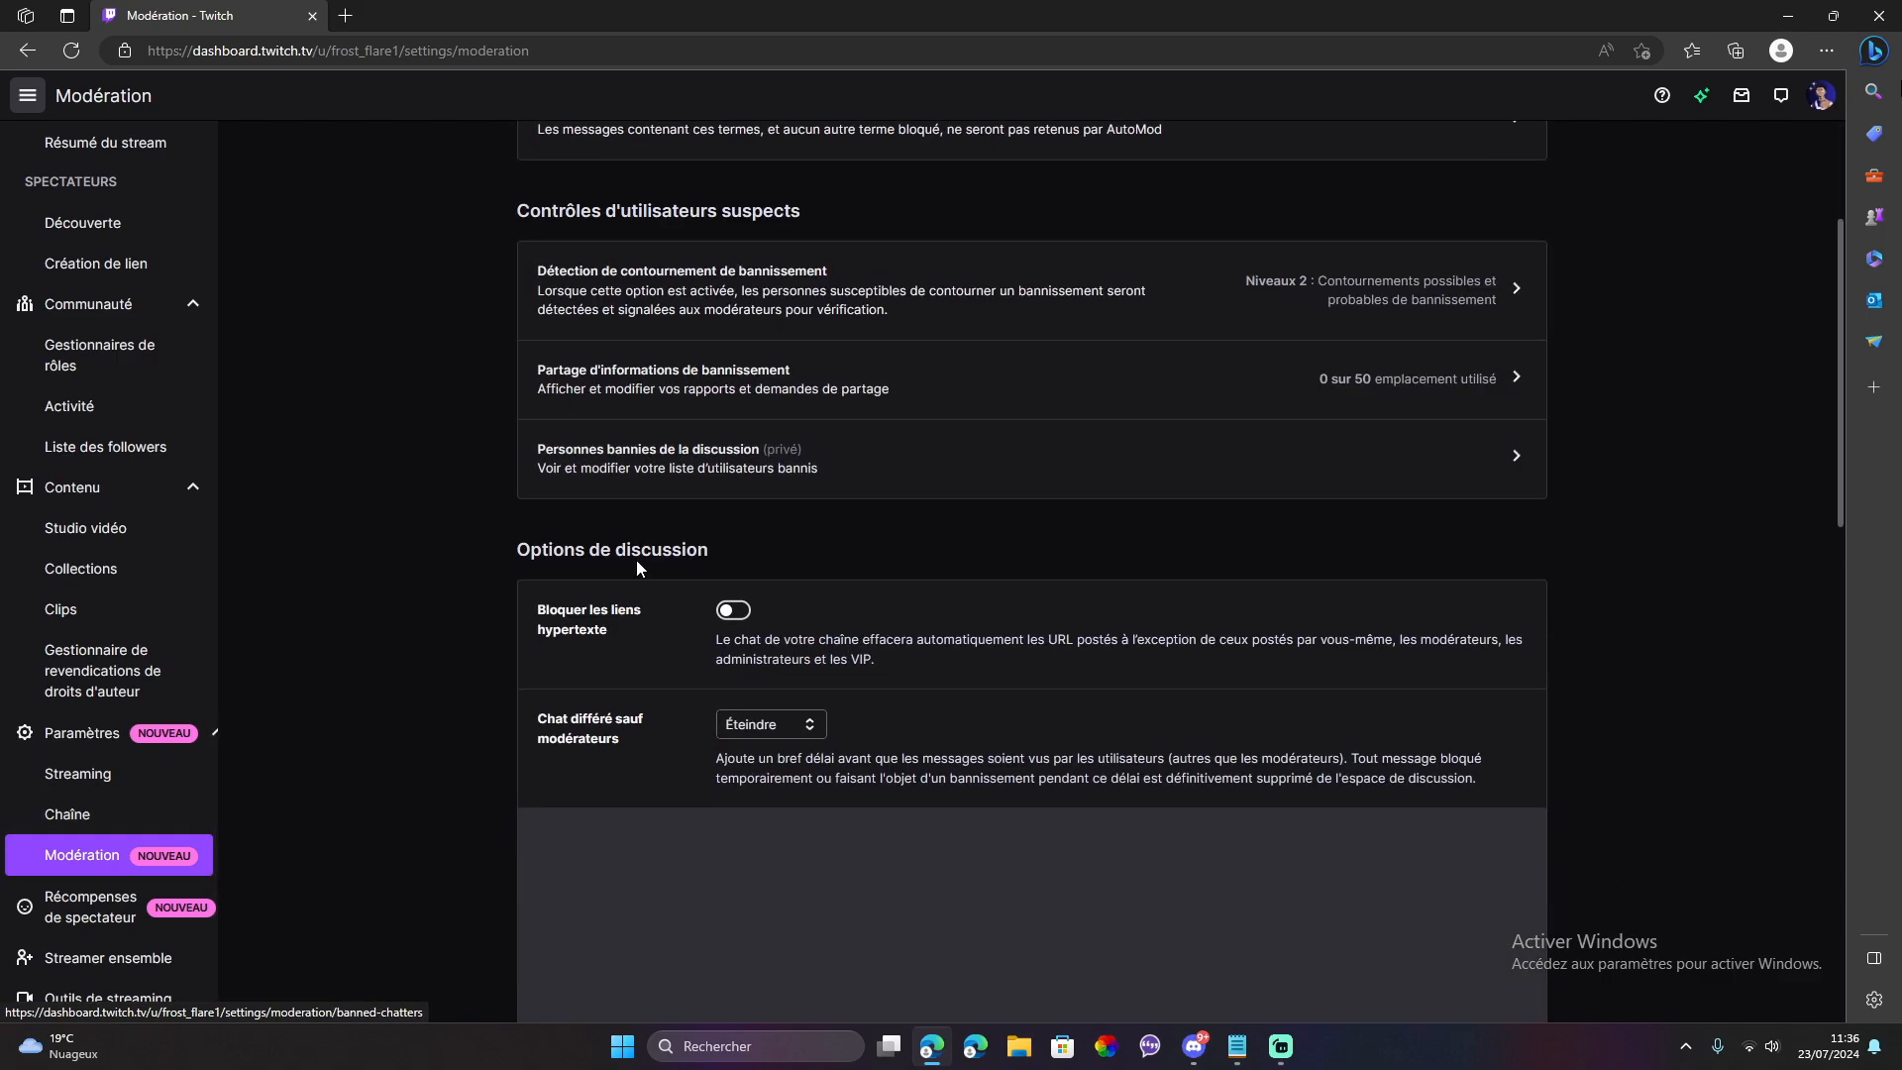
scroll(757, 640, "up", 7)
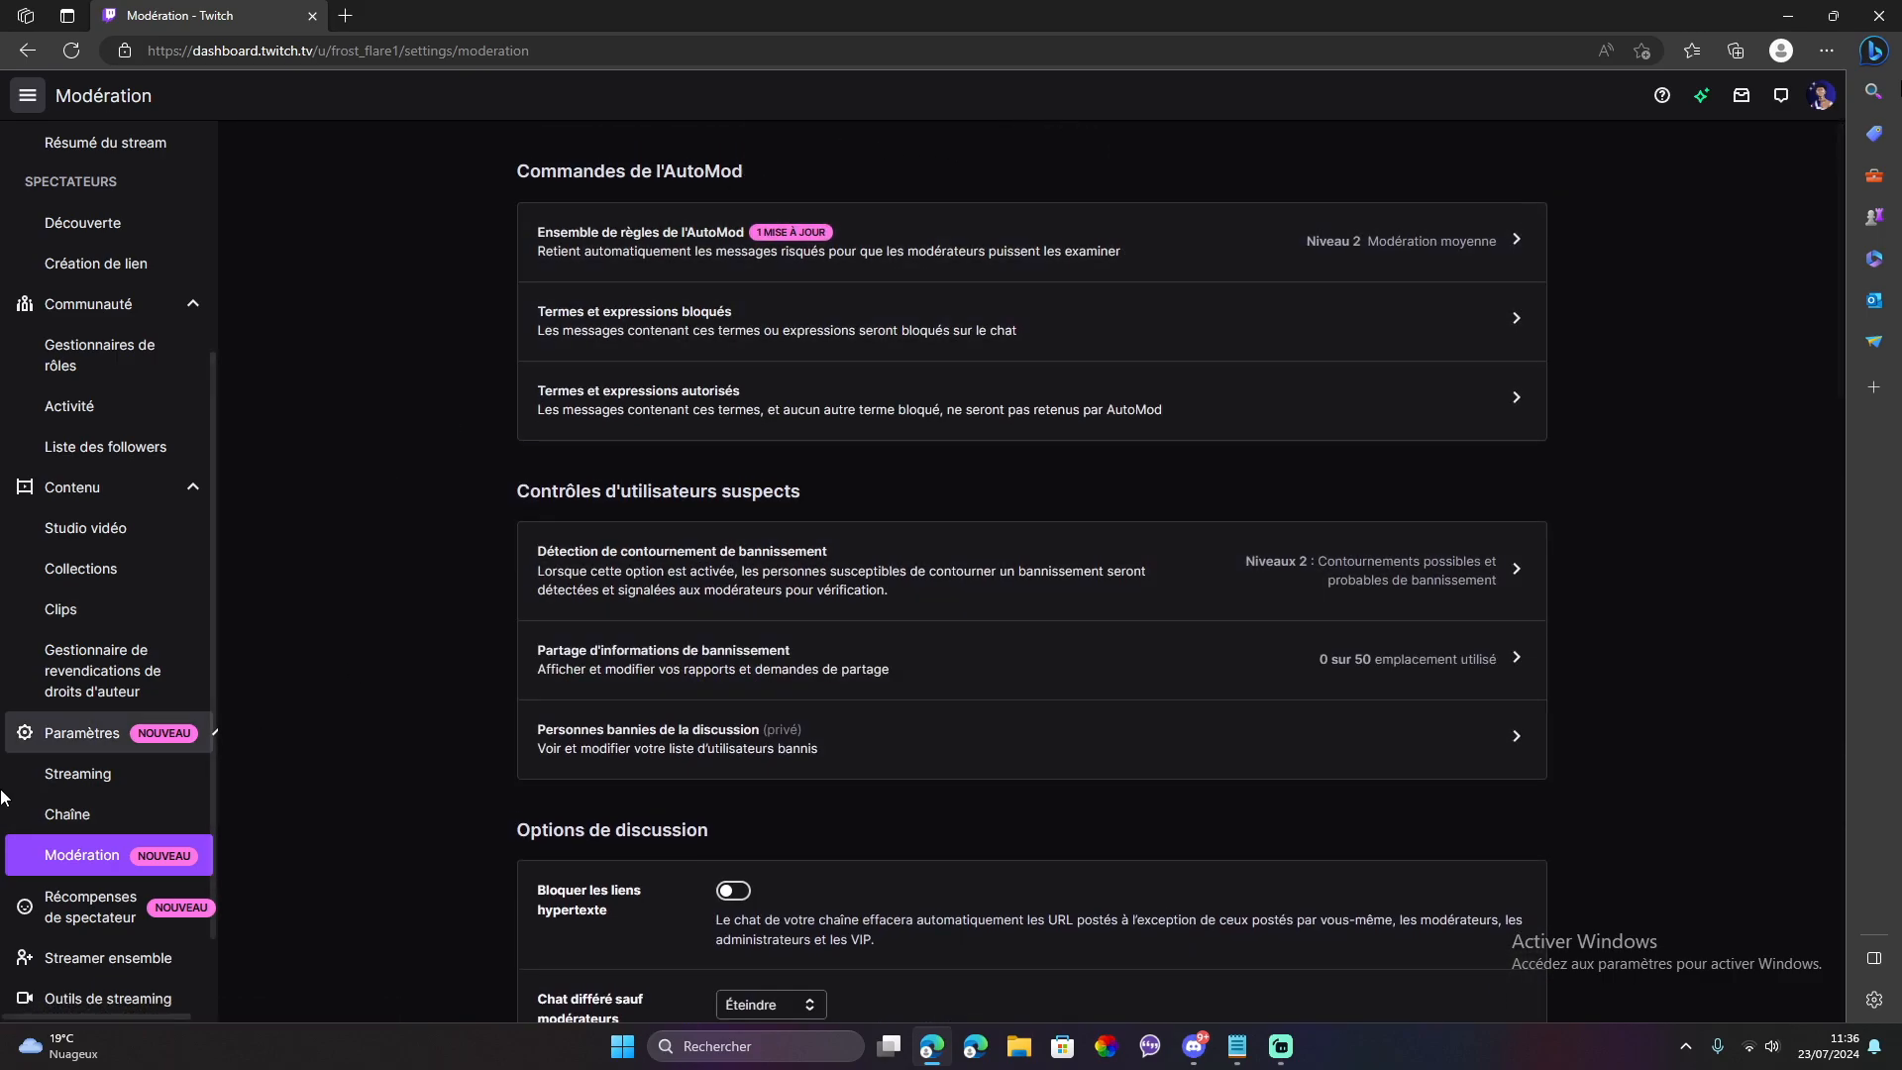
- Look over the Récompenses de spectateur entries and remaining dashboard sections, and minimize the browser window
left_click(46, 926)
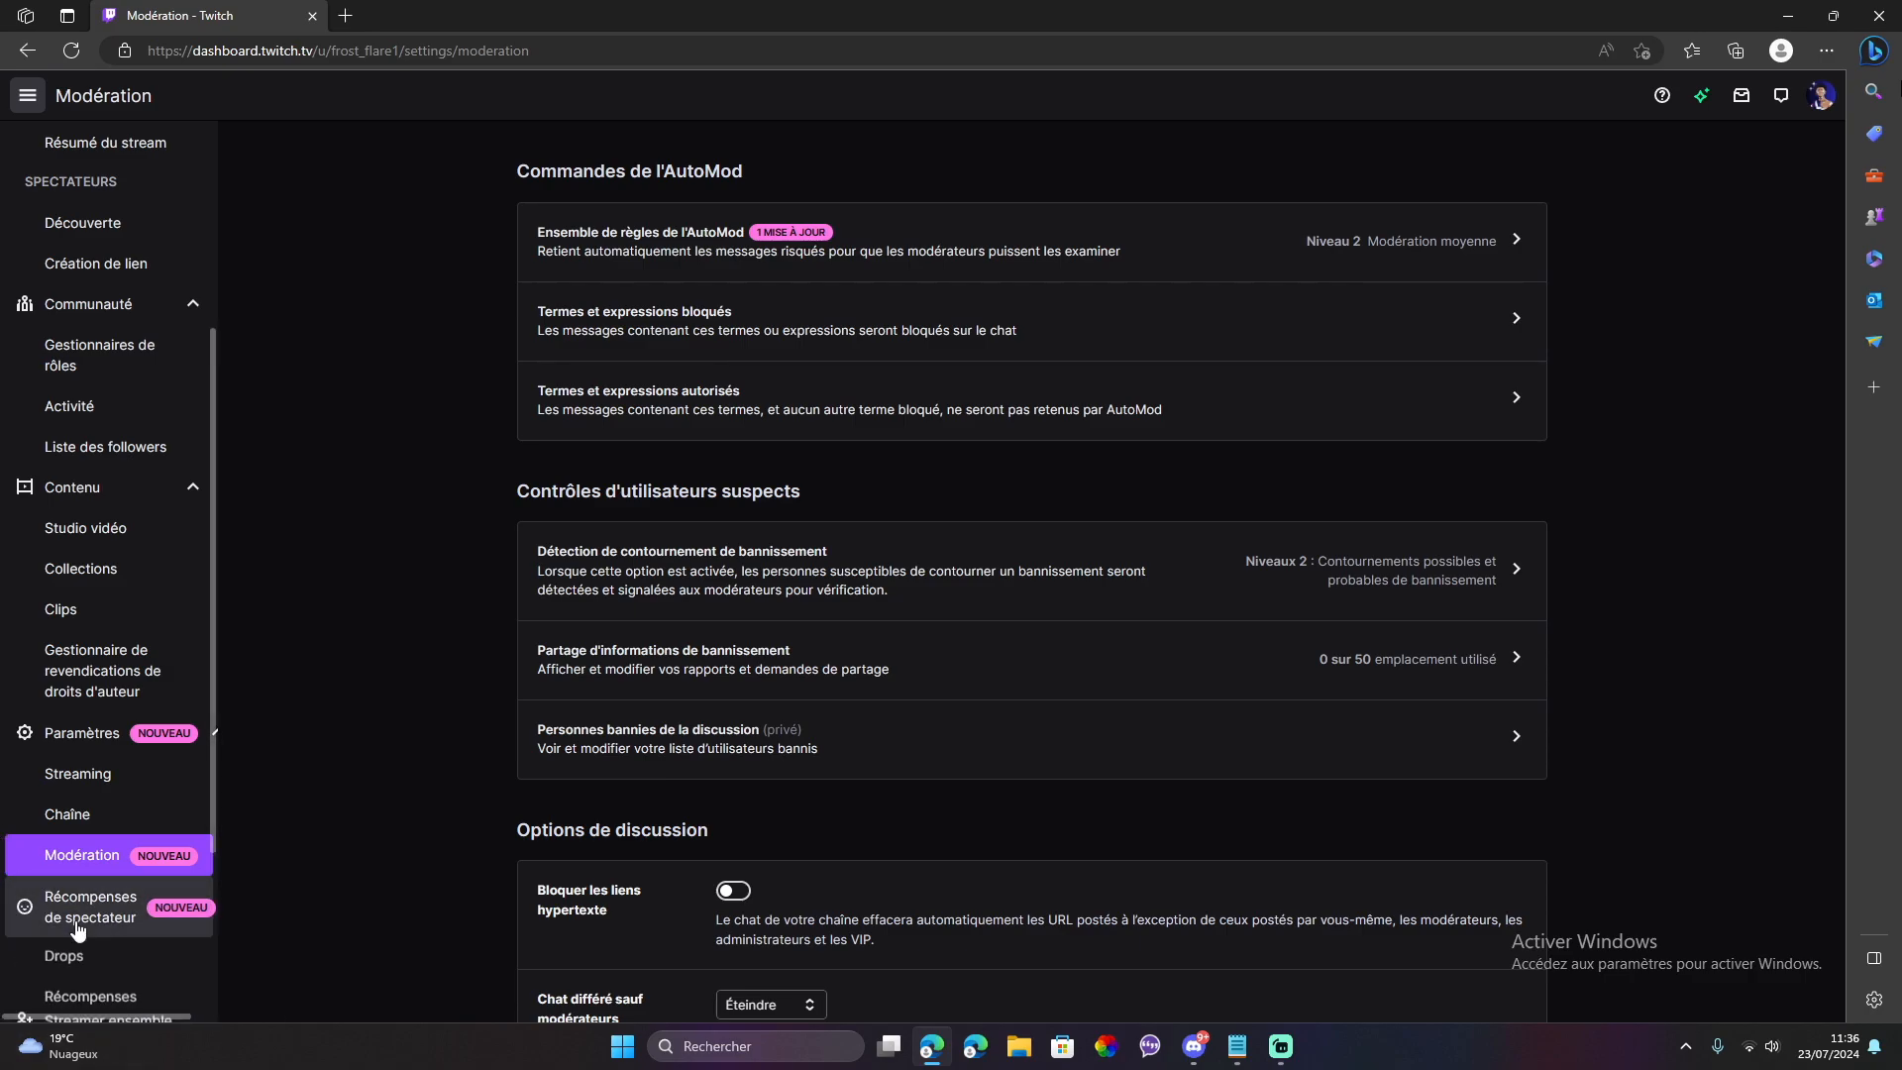
scroll(45, 852, "down", 2)
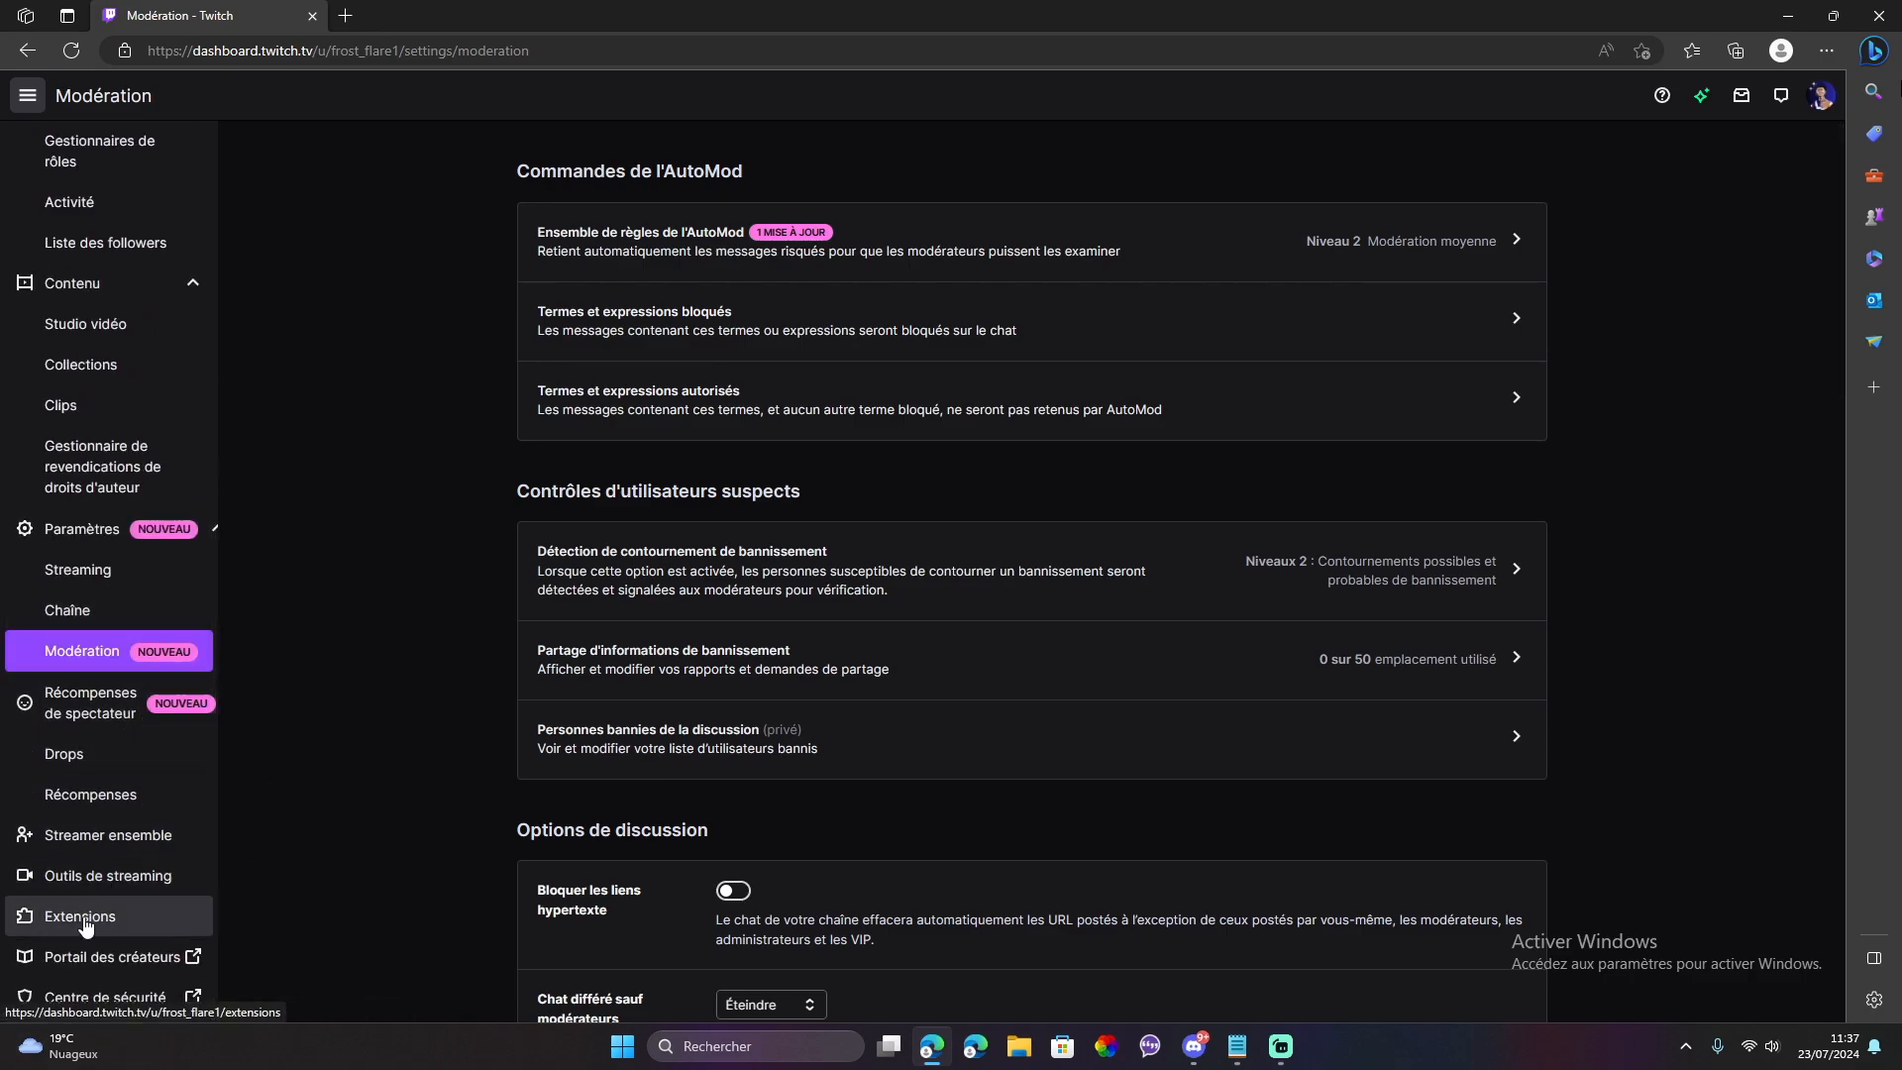
scroll(99, 615, "up", 5)
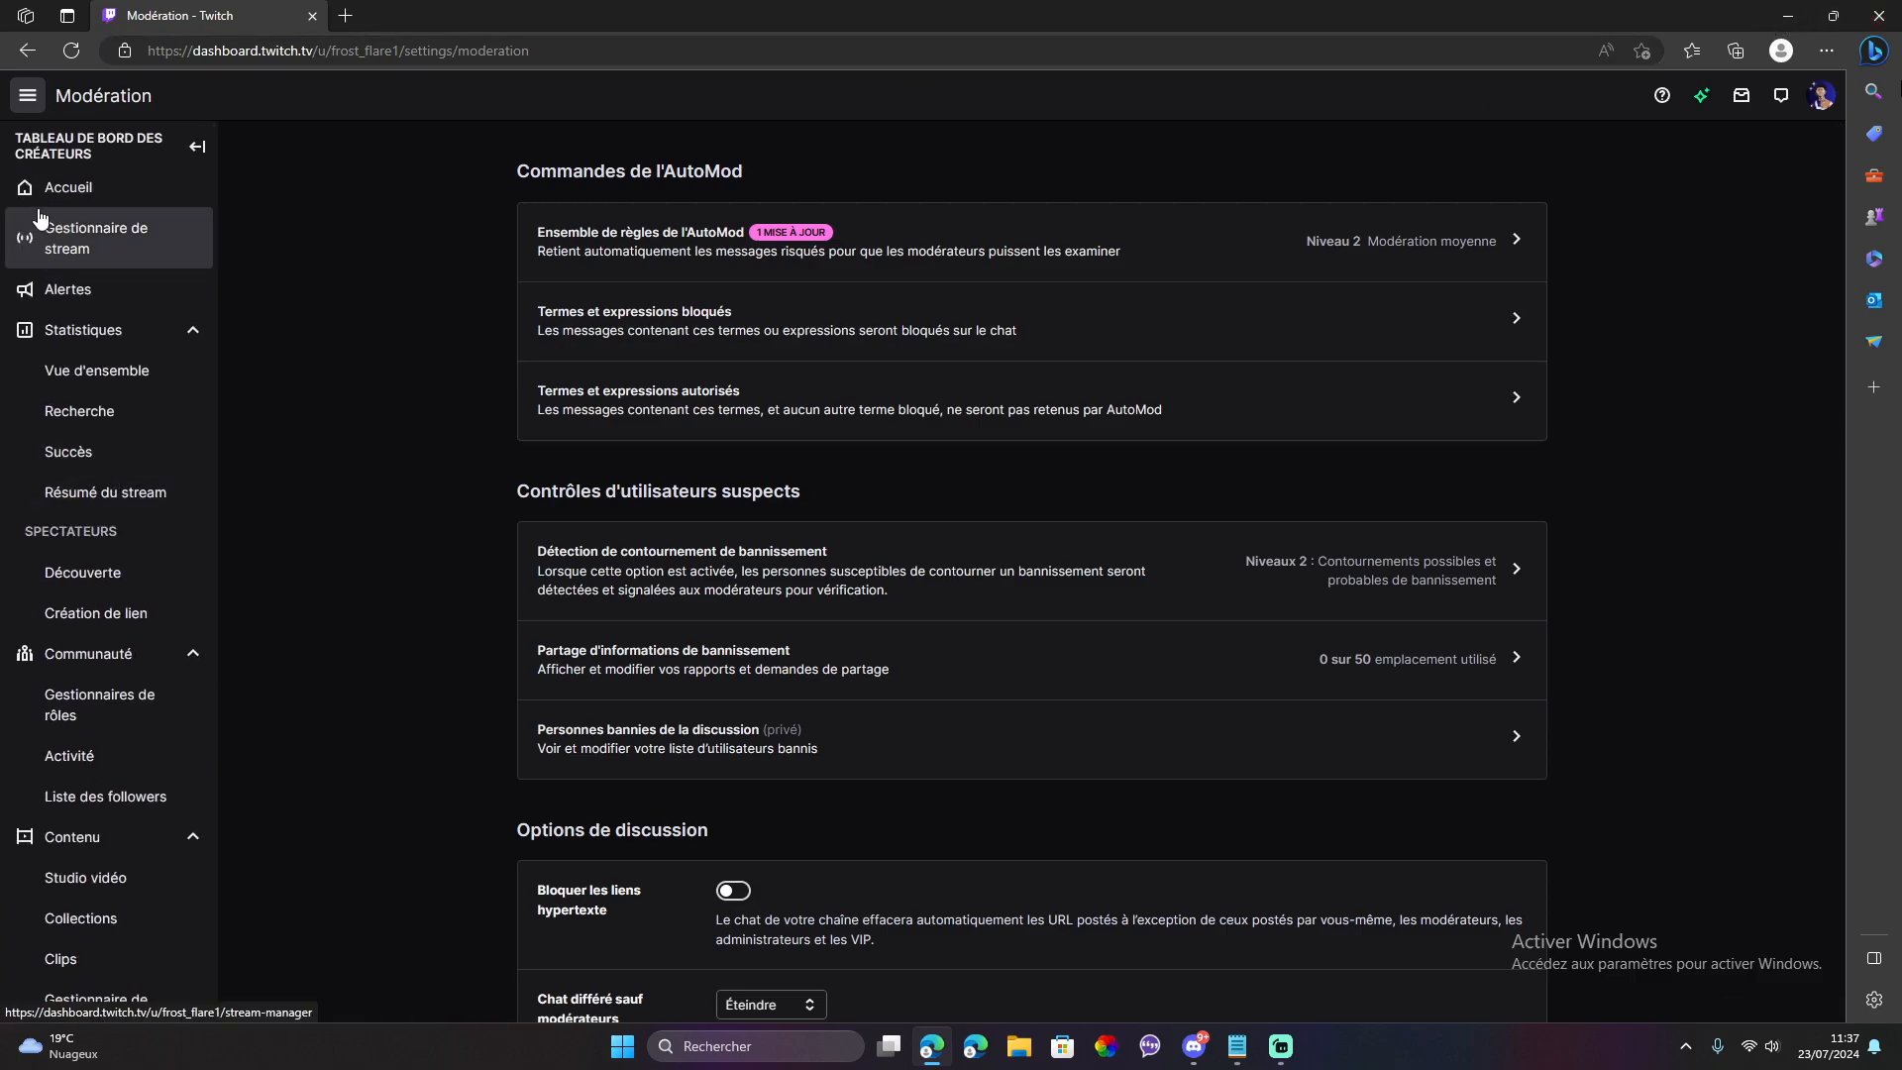
left_click(1799, 20)
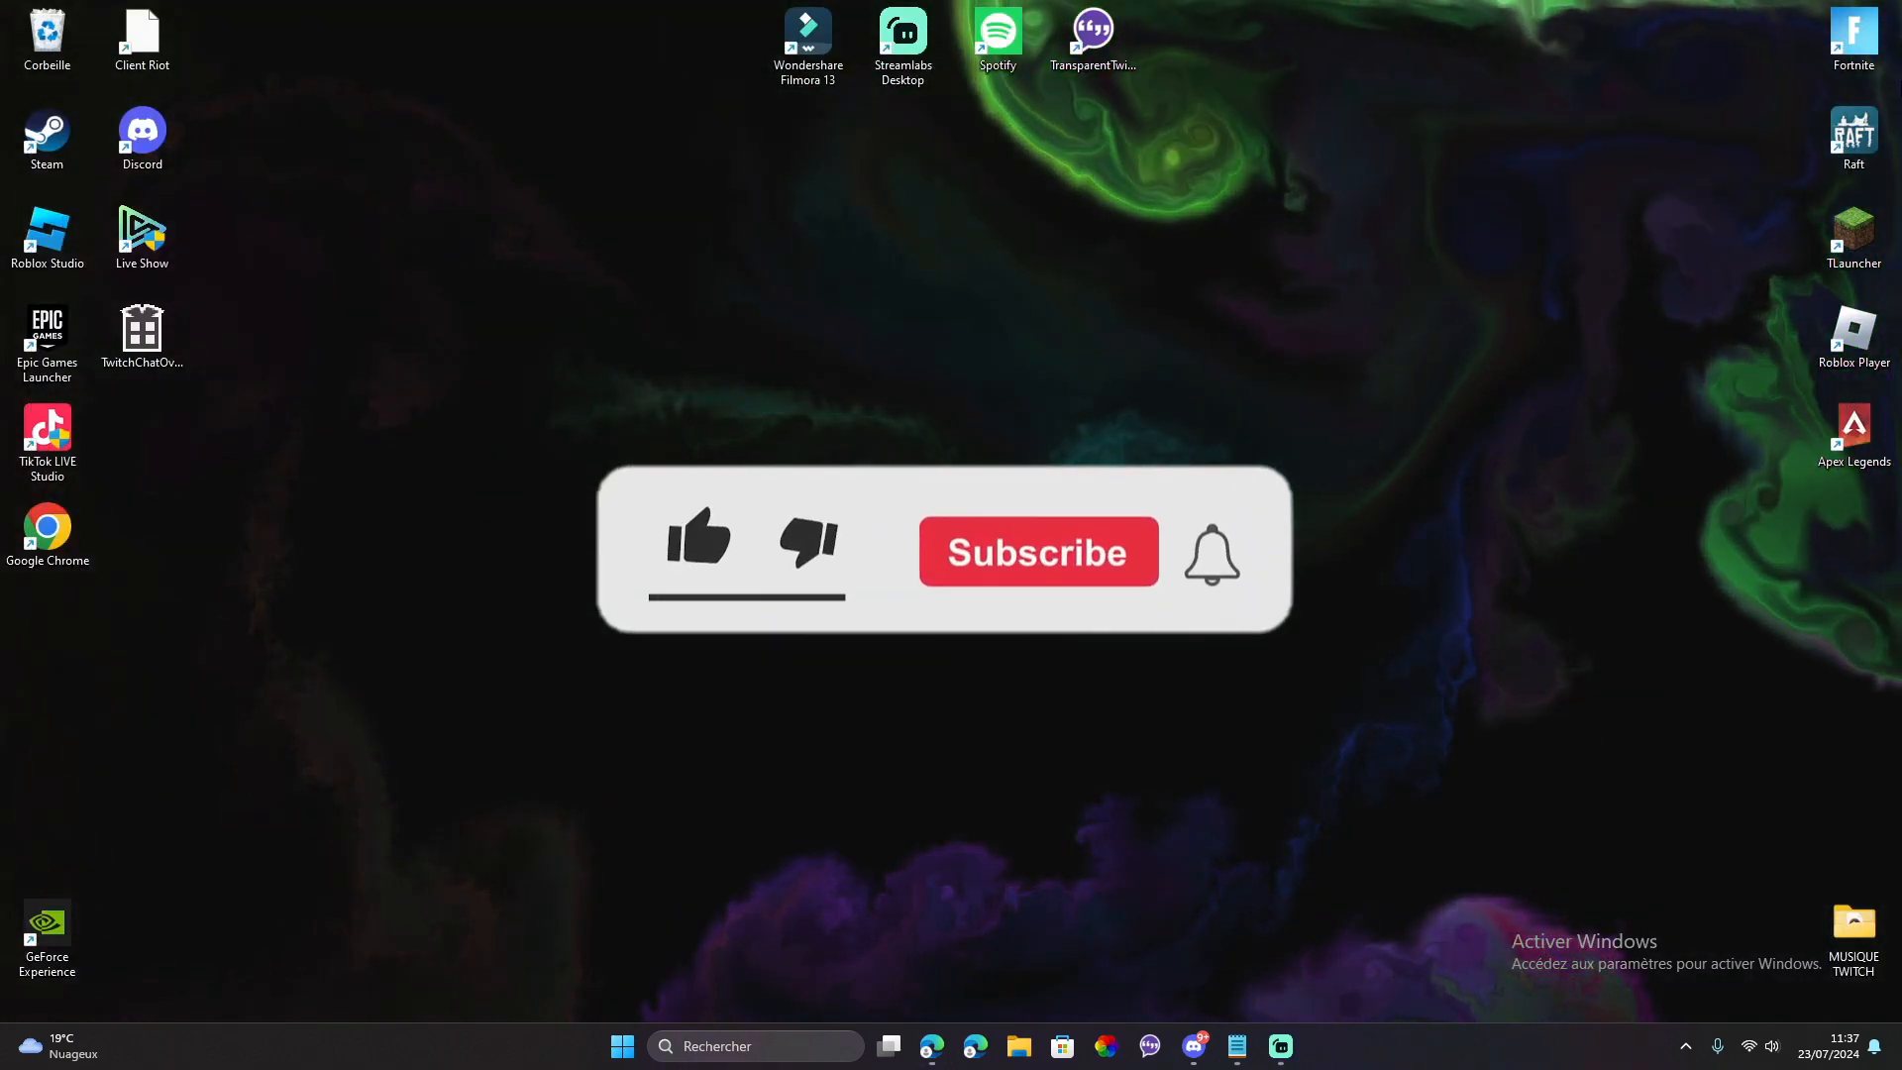